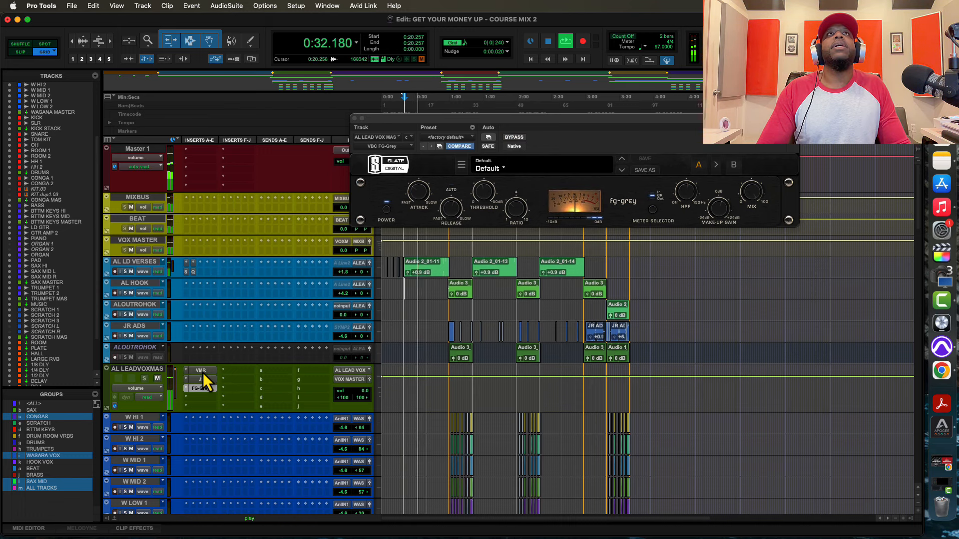
# Compare the lead vocal bus with and without its inserts during playback by bypassing and re-enabling the AL LEADVOXMAS inserts
pyautogui.keyDown('ctrl'); pyautogui.keyDown('super'); pyautogui.click(203, 373); pyautogui.keyUp('super'); pyautogui.keyUp('ctrl')
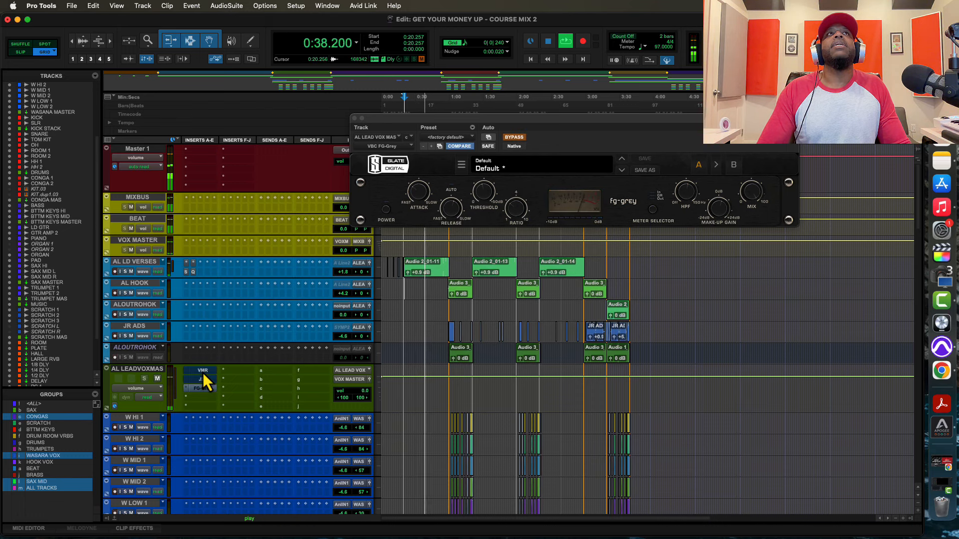
pyautogui.keyDown('ctrl'); pyautogui.keyDown('super'); pyautogui.click(204, 375); pyautogui.keyUp('super'); pyautogui.keyUp('ctrl')
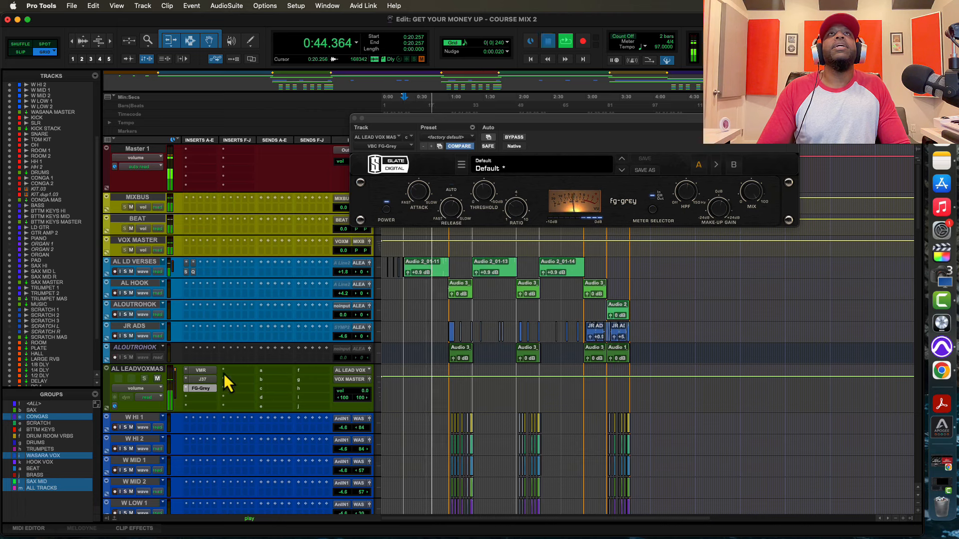
pyautogui.press('space')
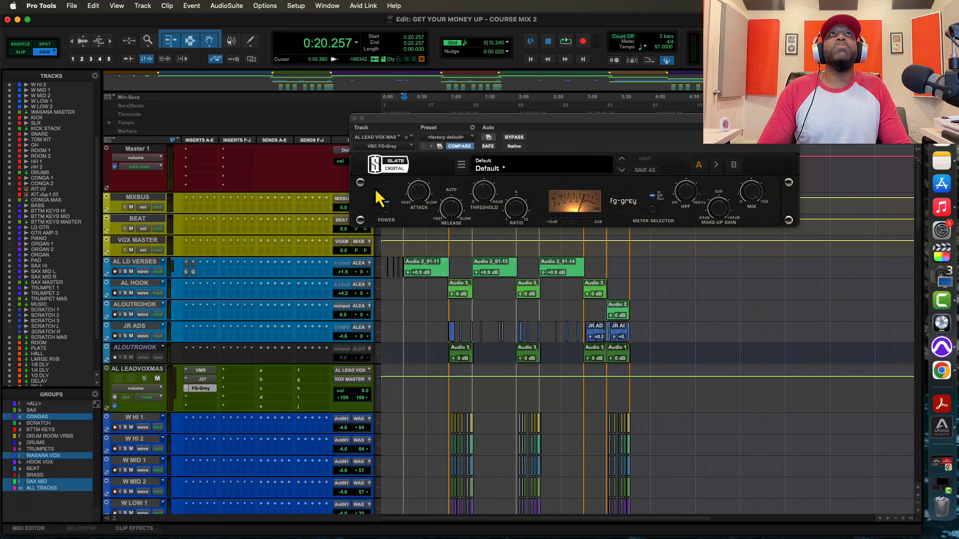
# Move the FG-Grey compressor from AL LEADVOXMAS to the third insert slot of AL LD VERSES
pyautogui.click(354, 119)
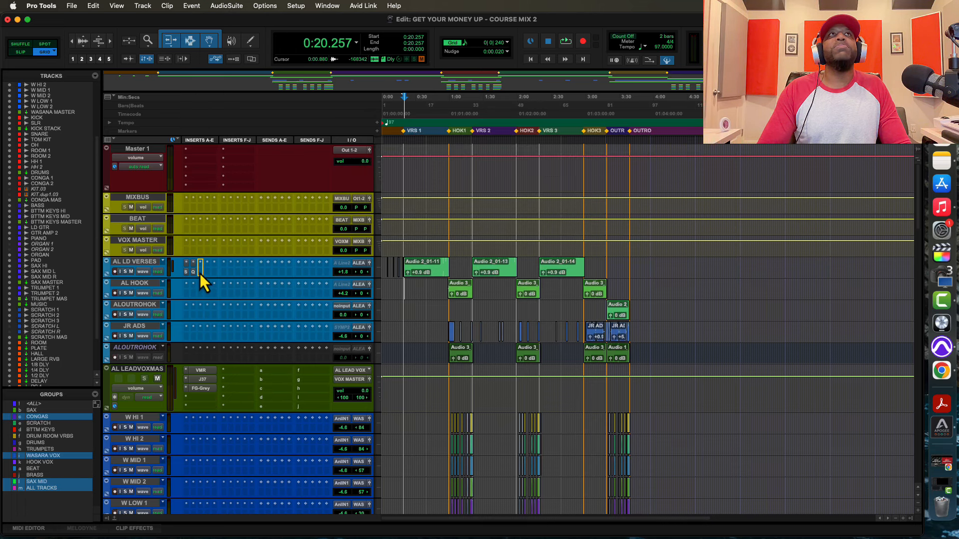
pyautogui.moveTo(200, 273); pyautogui.dragTo(200, 273)
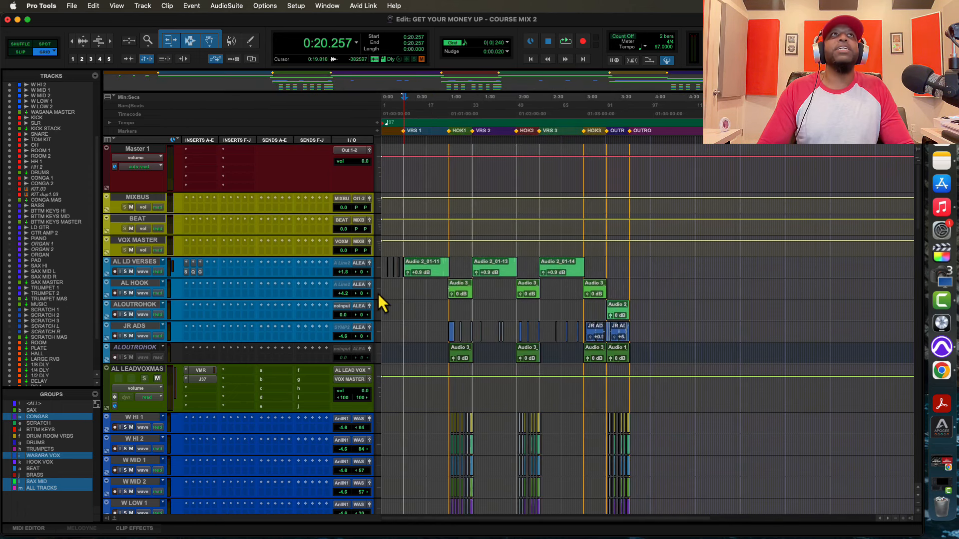
# Insert the mono Maag EQ4 in the fourth slot of AL LD VERSES and place its window clear of the verse clips
pyautogui.click(207, 264)
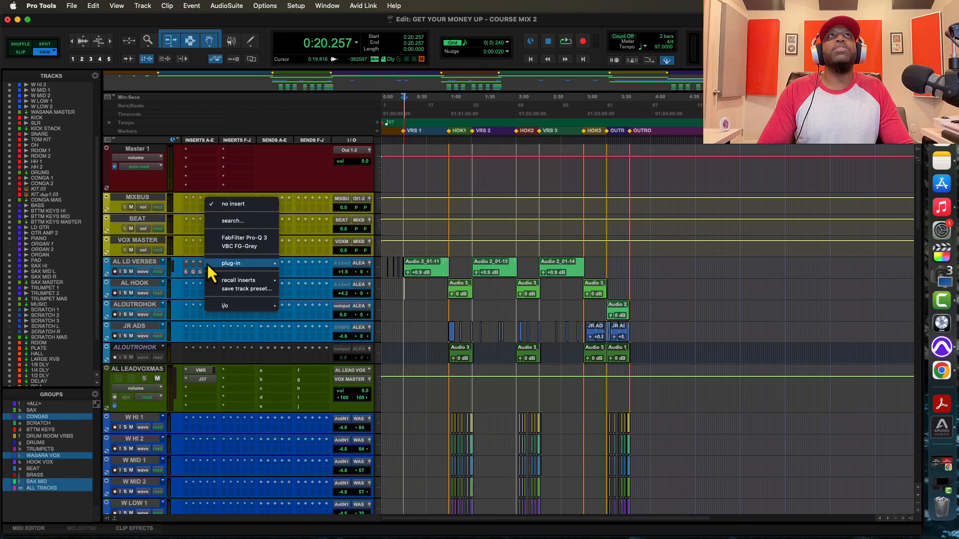
pyautogui.moveTo(262, 264)
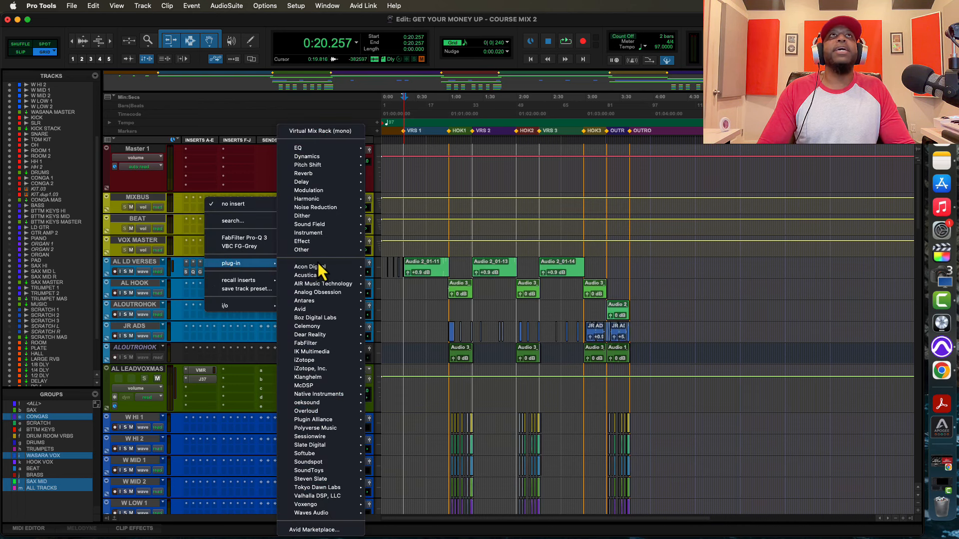
pyautogui.moveTo(328, 149)
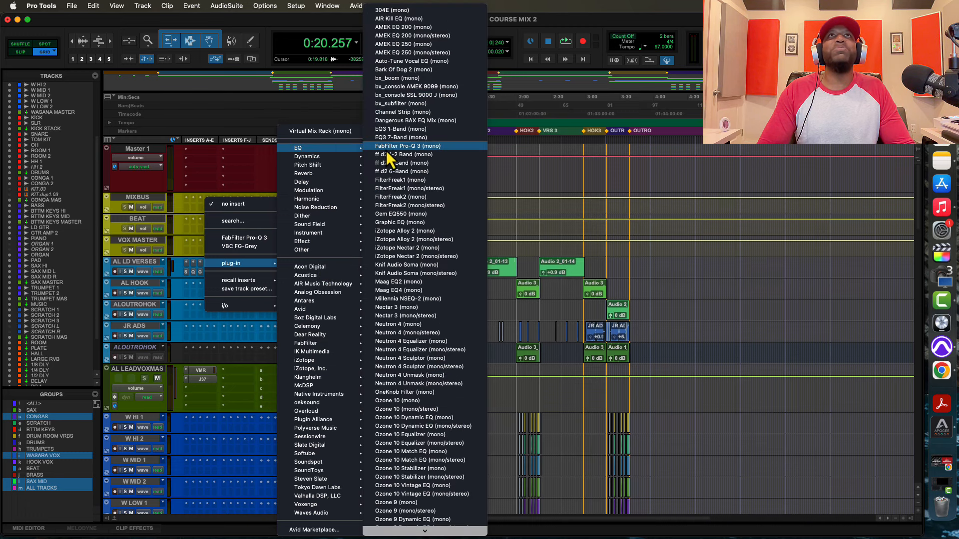
pyautogui.scroll(-10, 414, 154)
pyautogui.scroll(-8, 415, 155)
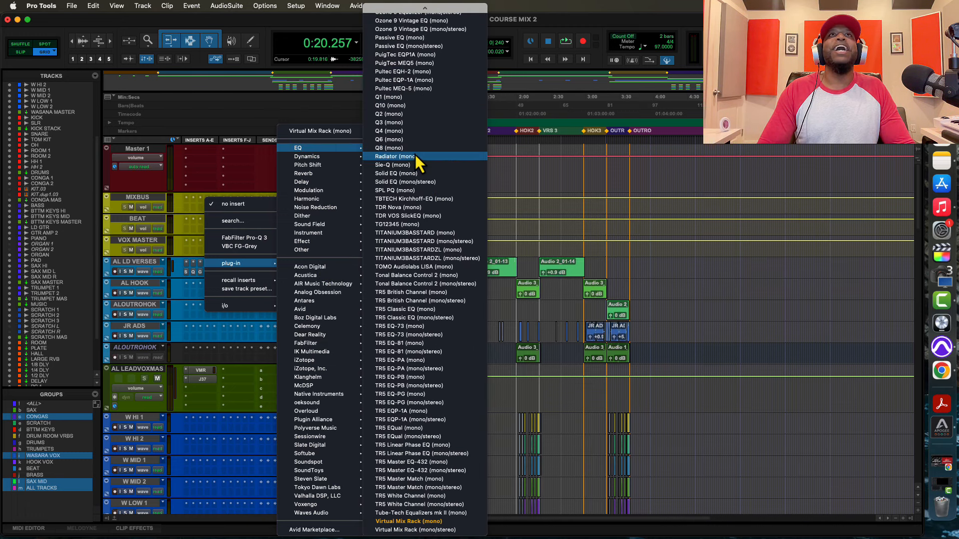
pyautogui.scroll(15, 415, 154)
pyautogui.scroll(2, 416, 162)
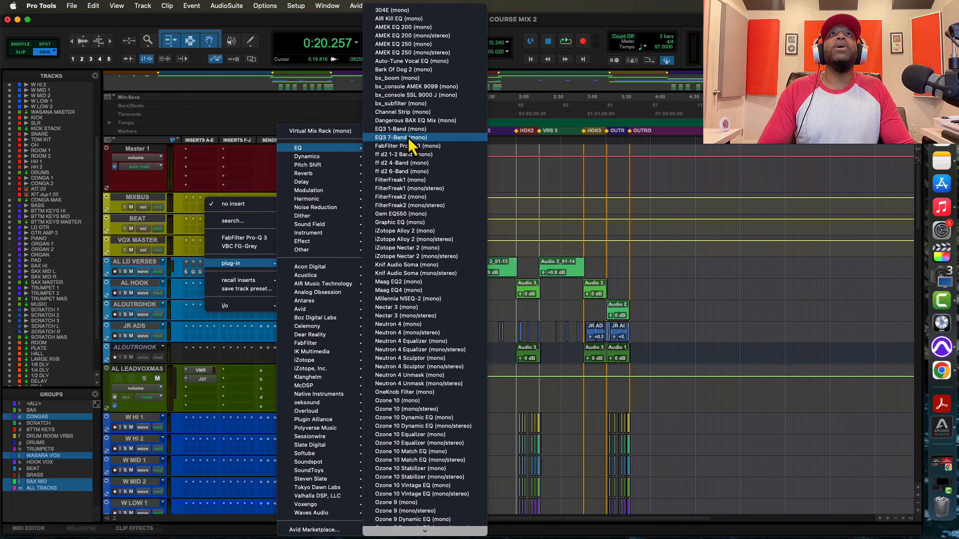
pyautogui.click(389, 291)
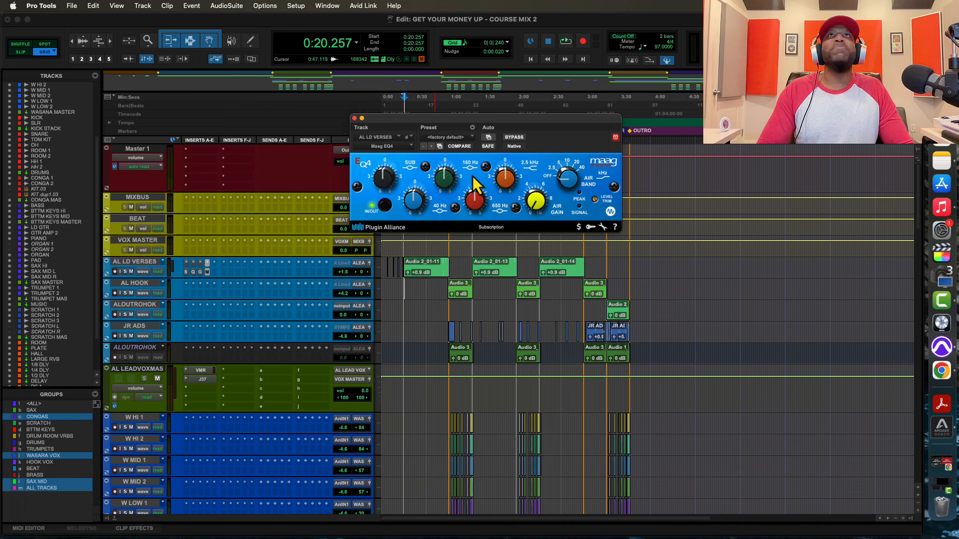
pyautogui.moveTo(469, 128); pyautogui.dragTo(598, 118)
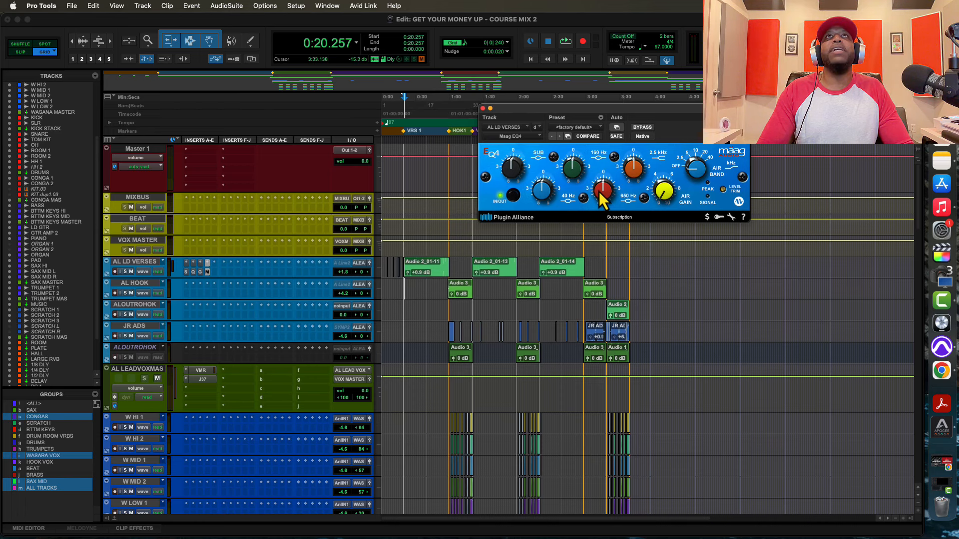
# Adjust the 650 Hz band of the Maag EQ4 slightly while playing the first verse
pyautogui.press('space')
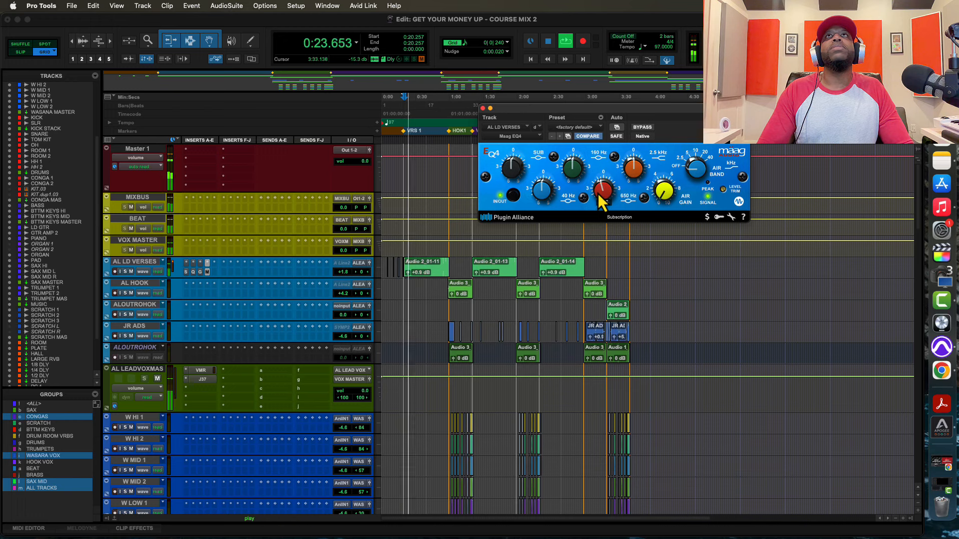
pyautogui.press('space')
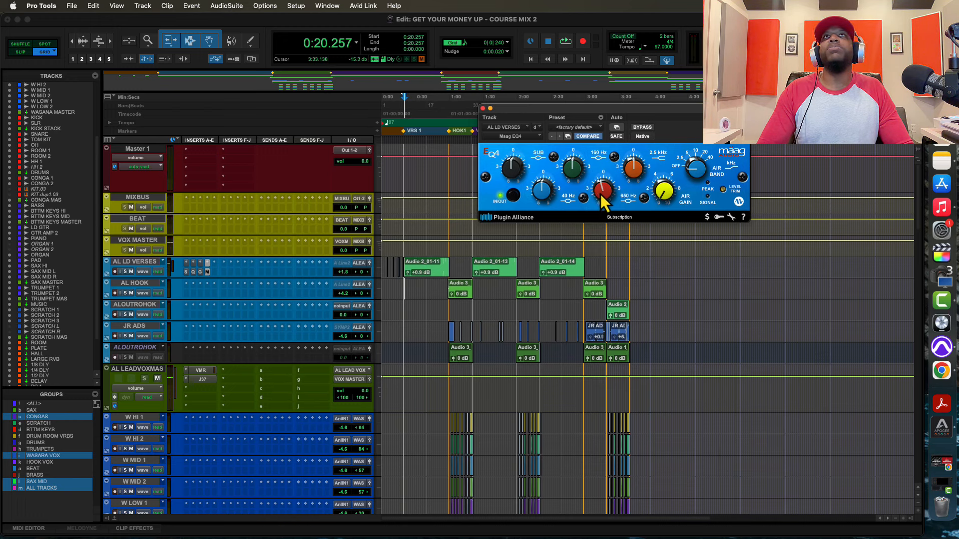
# Boost the 2.5 kHz band of the Maag EQ4 slightly during playback, comparing against the bypassed plug-in
pyautogui.press('space')
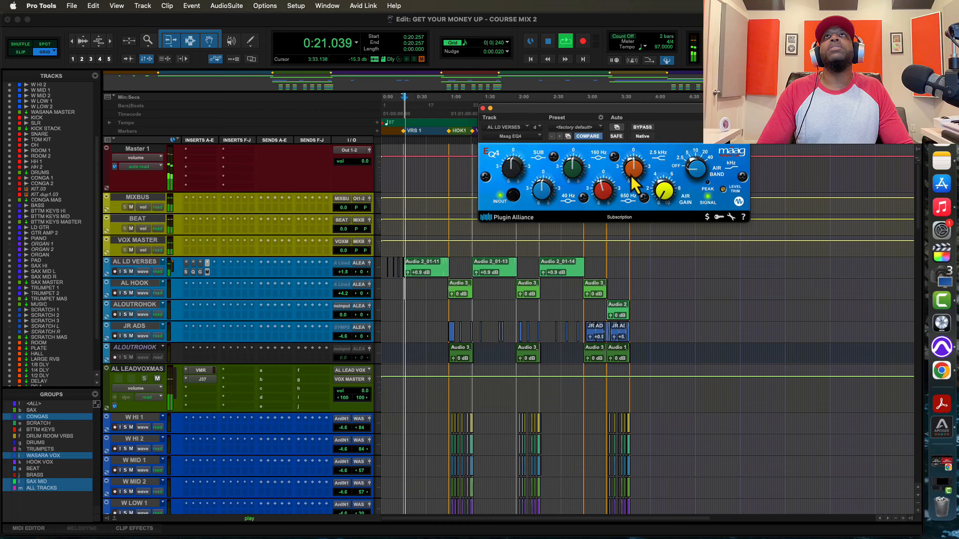
pyautogui.press('space')
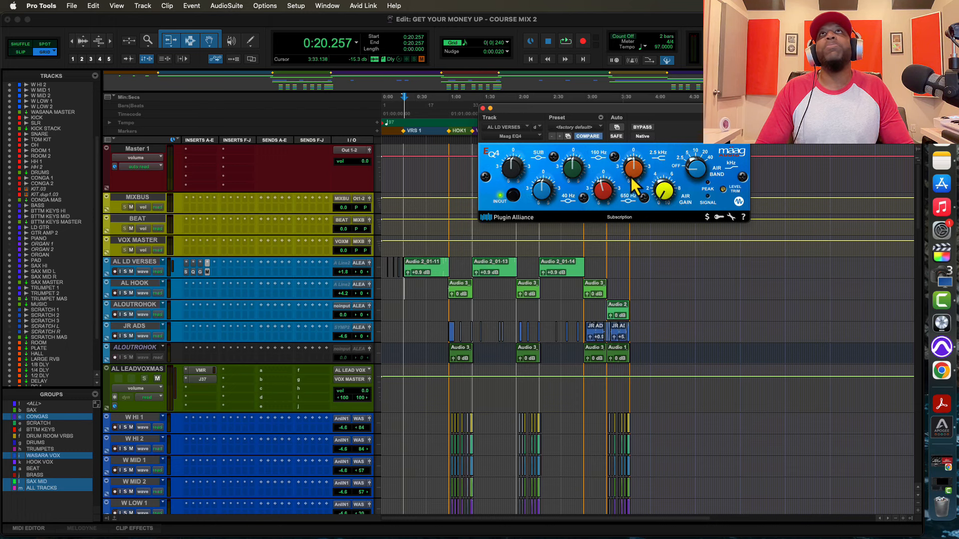
pyautogui.press('space')
pyautogui.moveTo(633, 183)
pyautogui.mouseDown()
pyautogui.moveTo(635, 157)
pyautogui.moveTo(632, 167)
pyautogui.mouseUp()
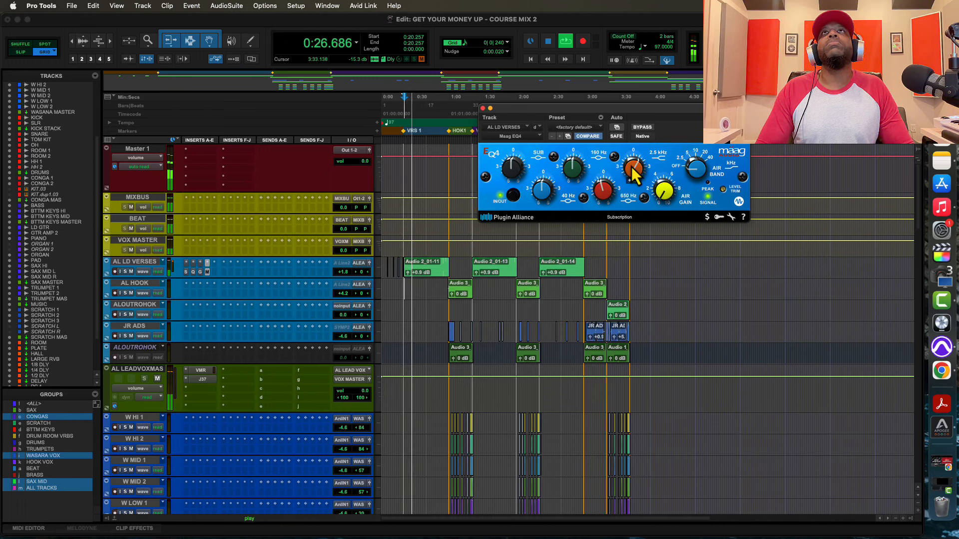
pyautogui.click(641, 127)
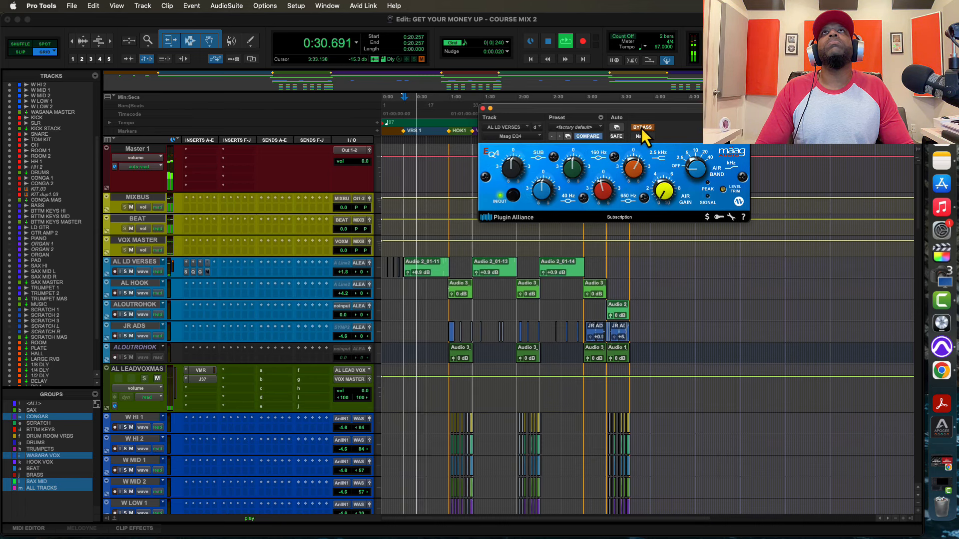
pyautogui.click(641, 127)
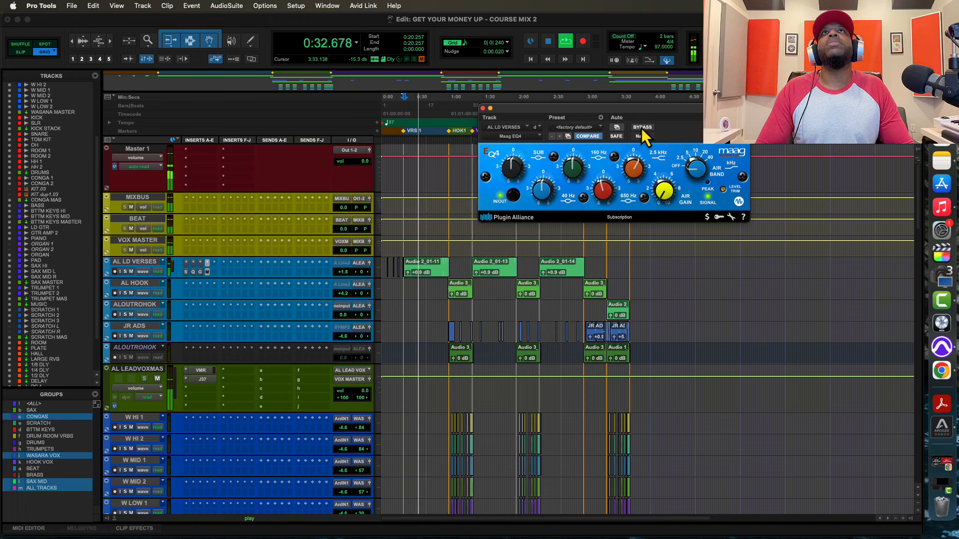
pyautogui.moveTo(647, 170); pyautogui.dragTo(633, 175)
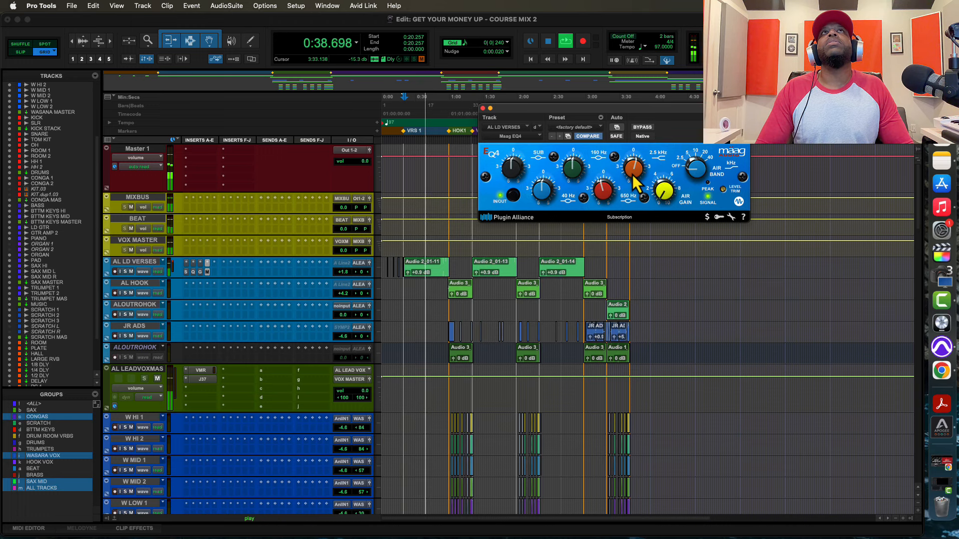
pyautogui.press('space')
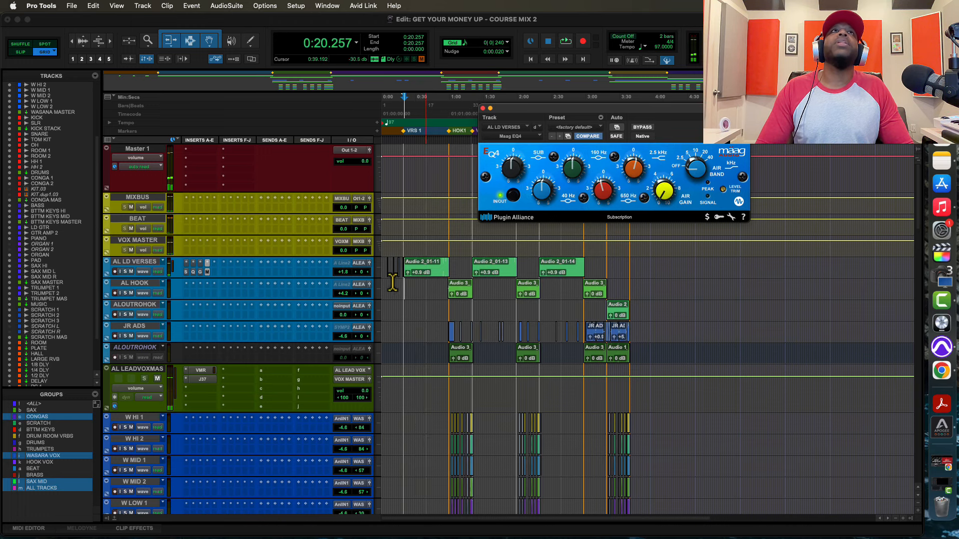
# Add a bell band at about 133 Hz in the FabFilter Pro-Q 3 on AL LD VERSES, above the low-cut frequency
pyautogui.click(193, 264)
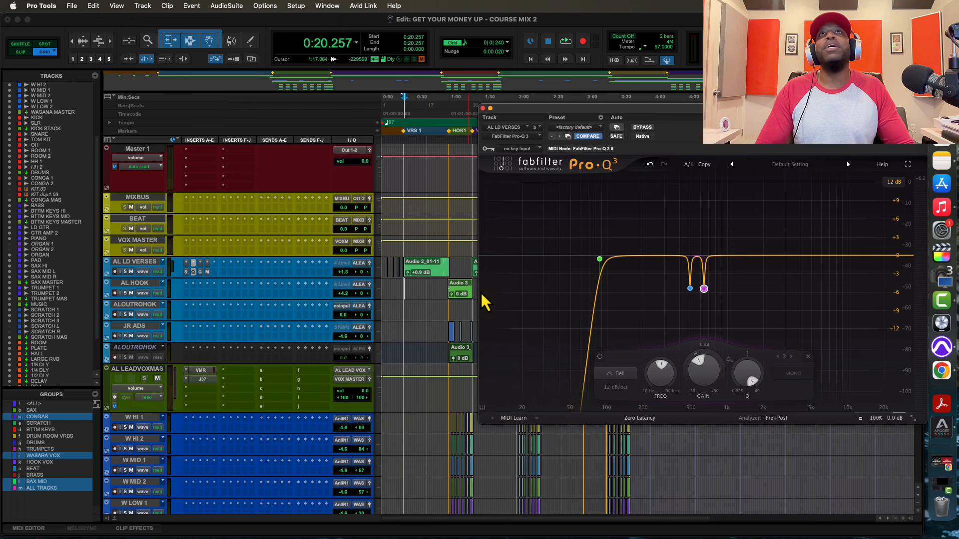
pyautogui.moveTo(630, 259)
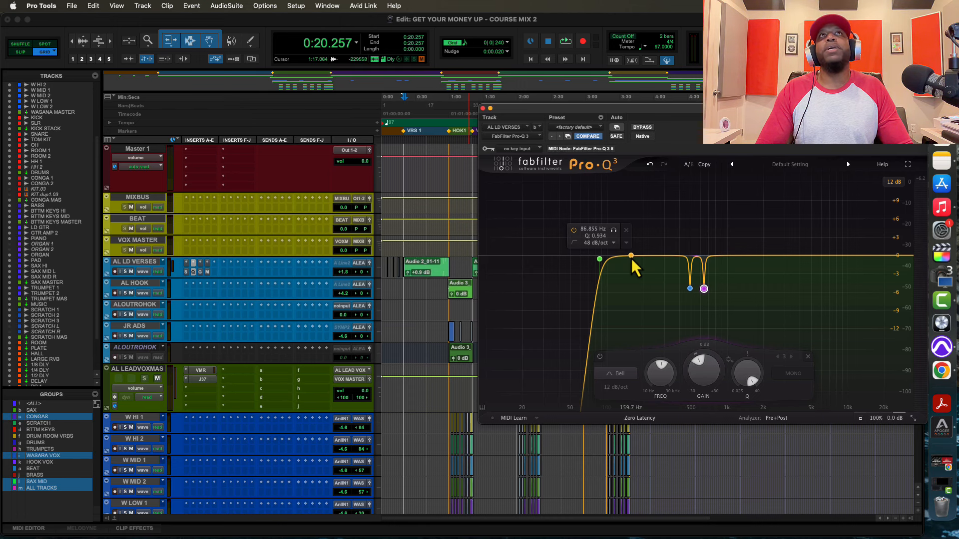
pyautogui.press('space')
pyautogui.moveTo(631, 258)
pyautogui.mouseDown()
pyautogui.moveTo(631, 236)
pyautogui.moveTo(648, 214)
pyautogui.moveTo(664, 214)
pyautogui.moveTo(627, 206)
pyautogui.moveTo(662, 211)
pyautogui.moveTo(664, 201)
pyautogui.moveTo(629, 209)
pyautogui.moveTo(623, 257)
pyautogui.mouseUp()
pyautogui.press('space')
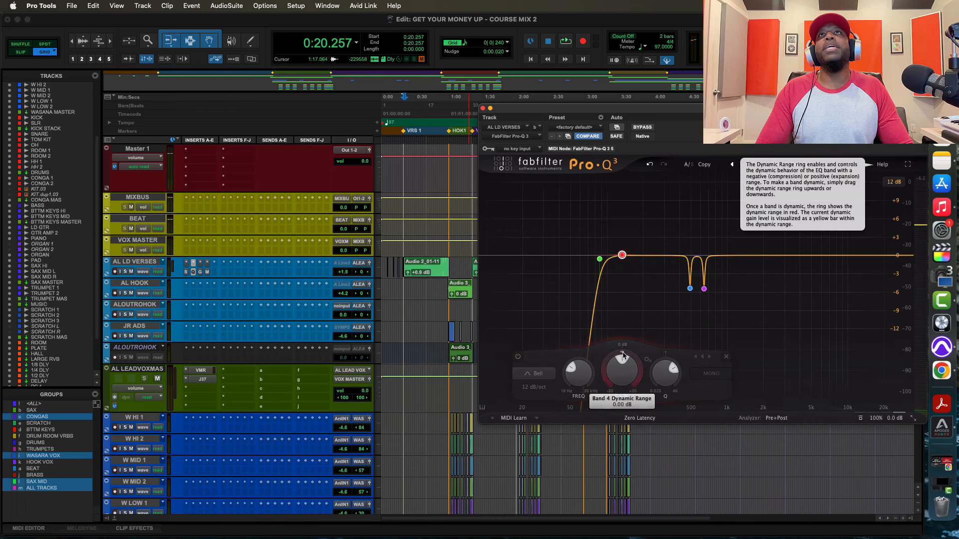
# Give the new low-frequency Pro-Q 3 band a negative dynamic range while playing the verse
pyautogui.press('space')
pyautogui.moveTo(623, 354)
pyautogui.mouseDown()
pyautogui.moveTo(622, 369)
pyautogui.moveTo(609, 364)
pyautogui.mouseUp()
pyautogui.press('space')
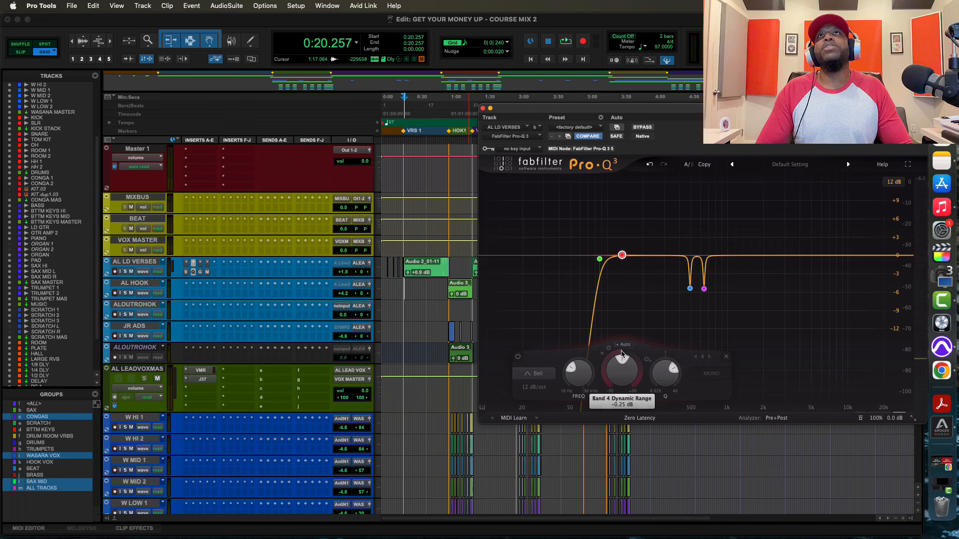
pyautogui.press('space')
pyautogui.moveTo(621, 353); pyautogui.dragTo(599, 399)
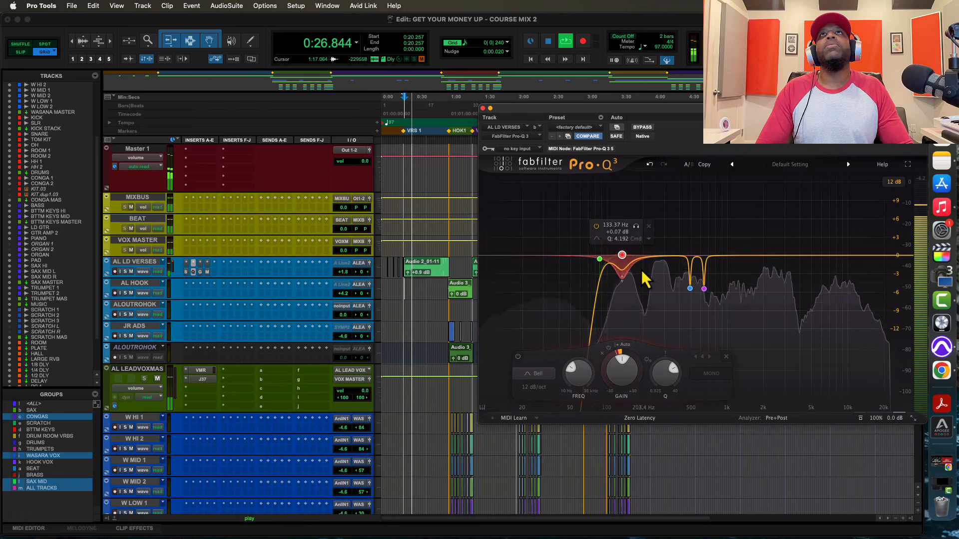
# Shift the dynamic Pro-Q 3 band to about 138 Hz with +0.12 dB gain, stop playback and close the equalizer
pyautogui.moveTo(622, 255)
pyautogui.moveTo(622, 255); pyautogui.dragTo(624, 255)
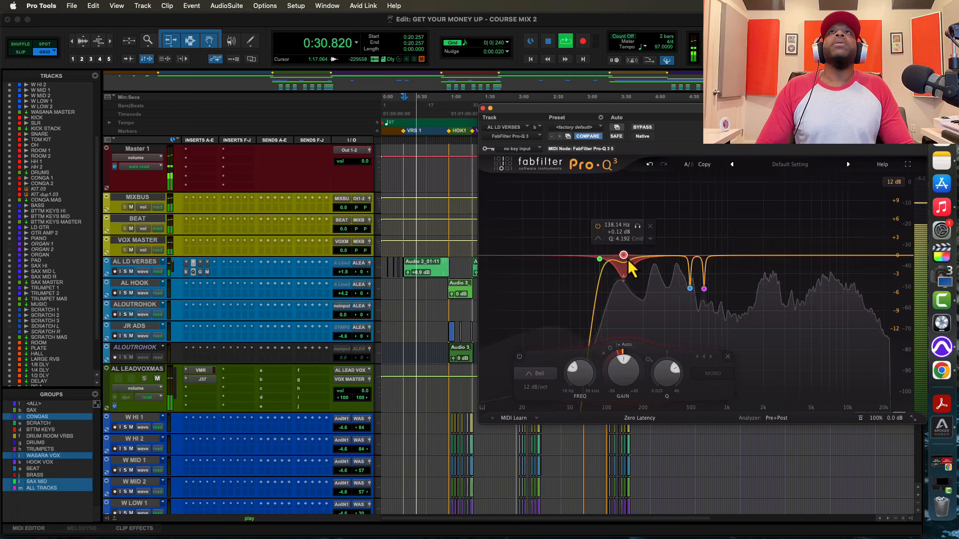
pyautogui.press('space')
pyautogui.click(483, 108)
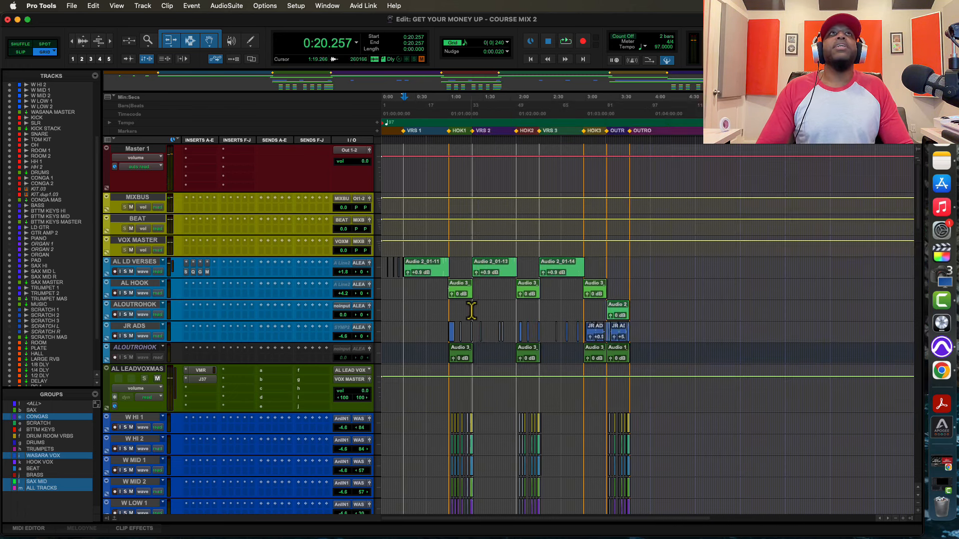
# Raise the Maag EQ4 air gain on AL LD VERSES to about 3.0 while playing the verse, and close the plug-in
pyautogui.click(207, 272)
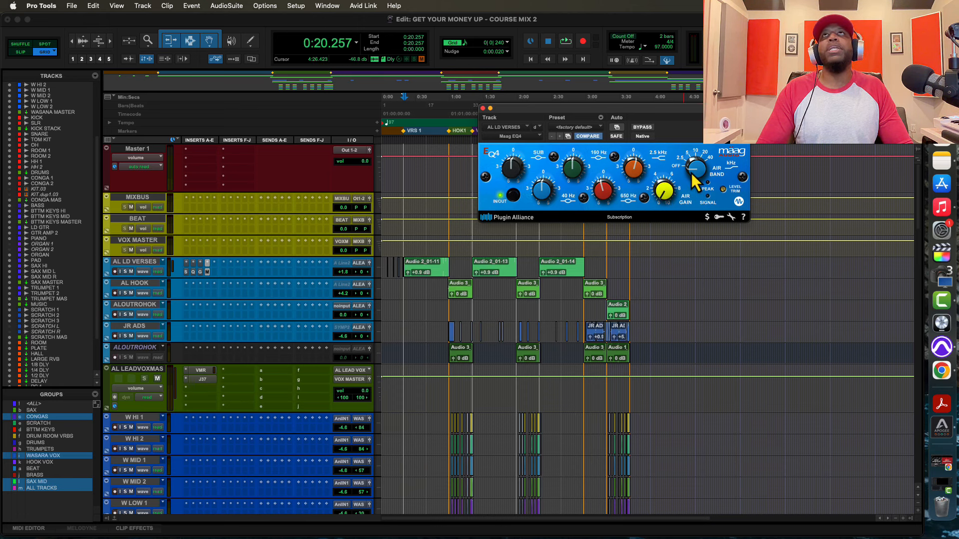
pyautogui.press('space')
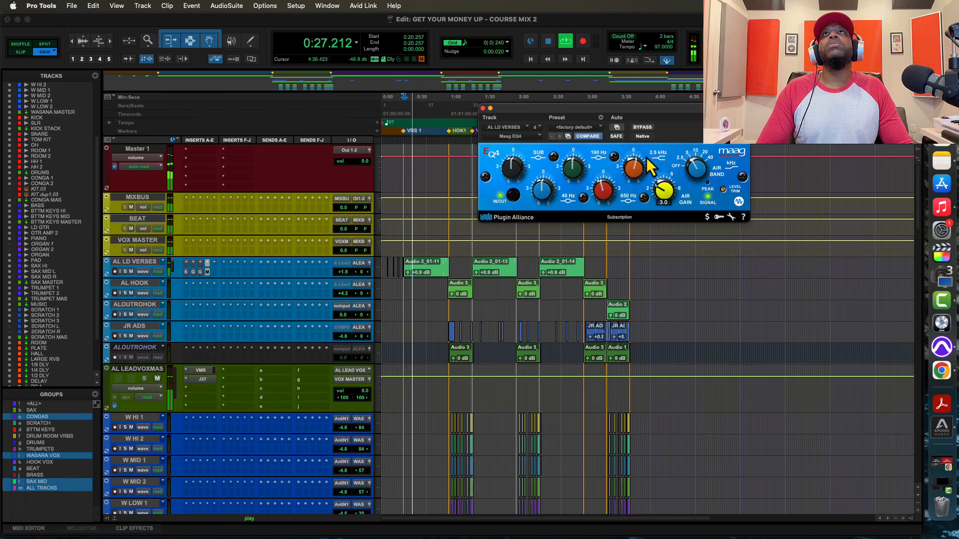
pyautogui.press('space')
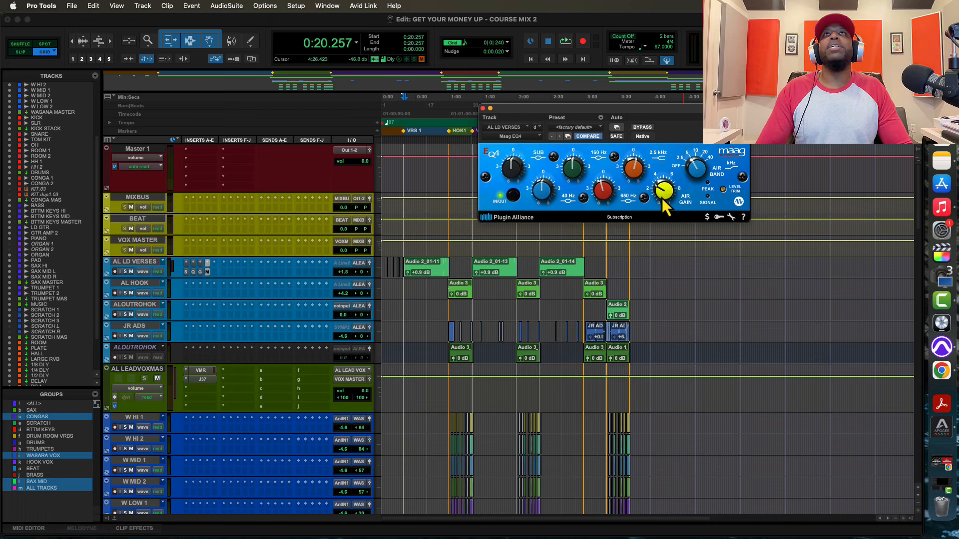
pyautogui.press('space')
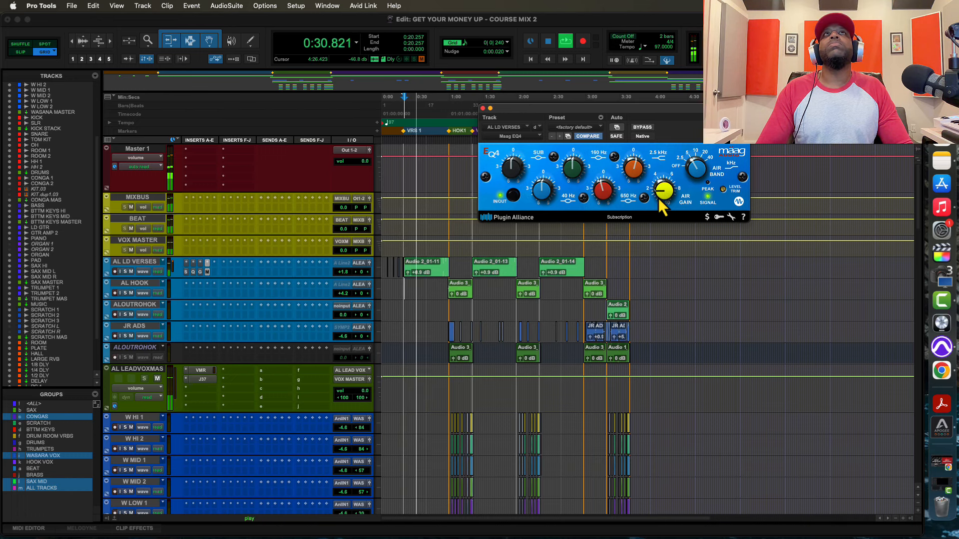
pyautogui.press('space')
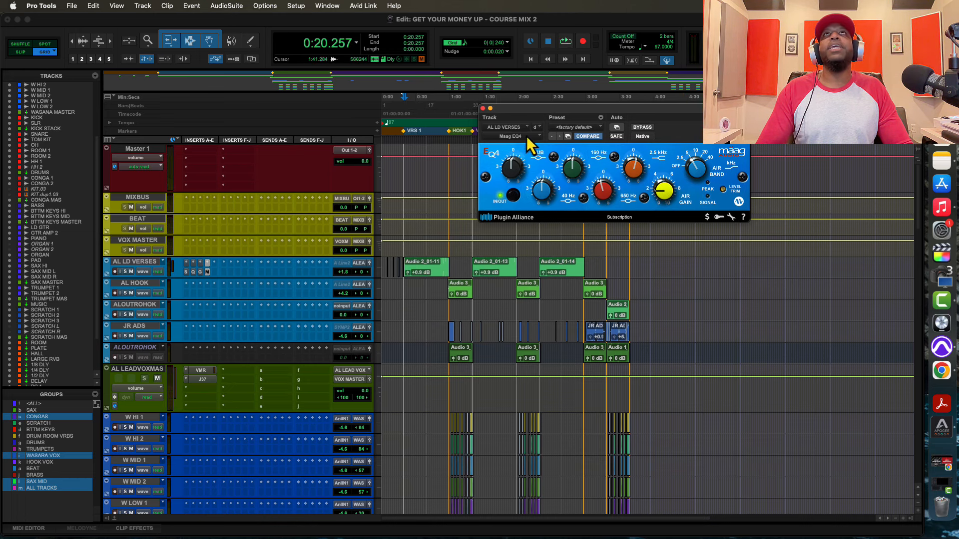
pyautogui.click(482, 107)
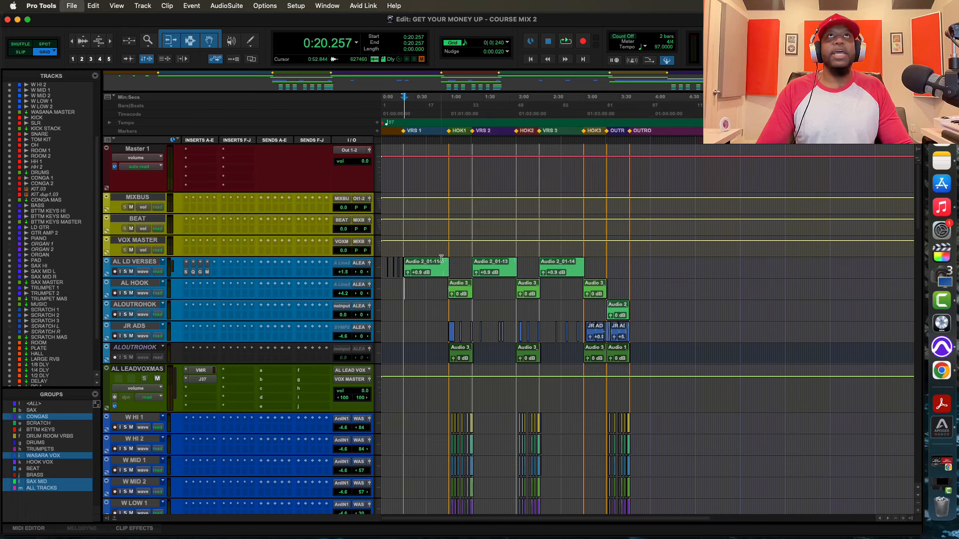
pyautogui.click(215, 264)
pyautogui.click(187, 241)
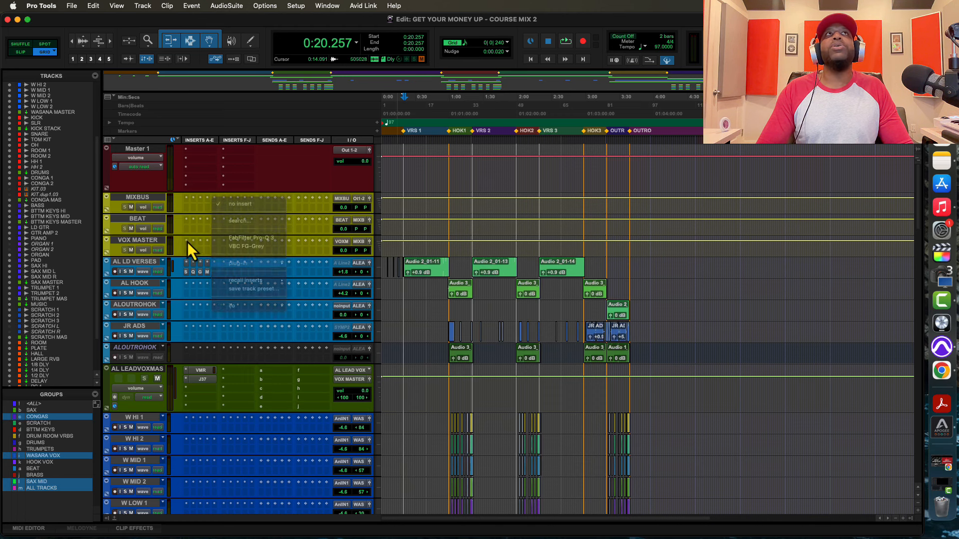
pyautogui.click(213, 264)
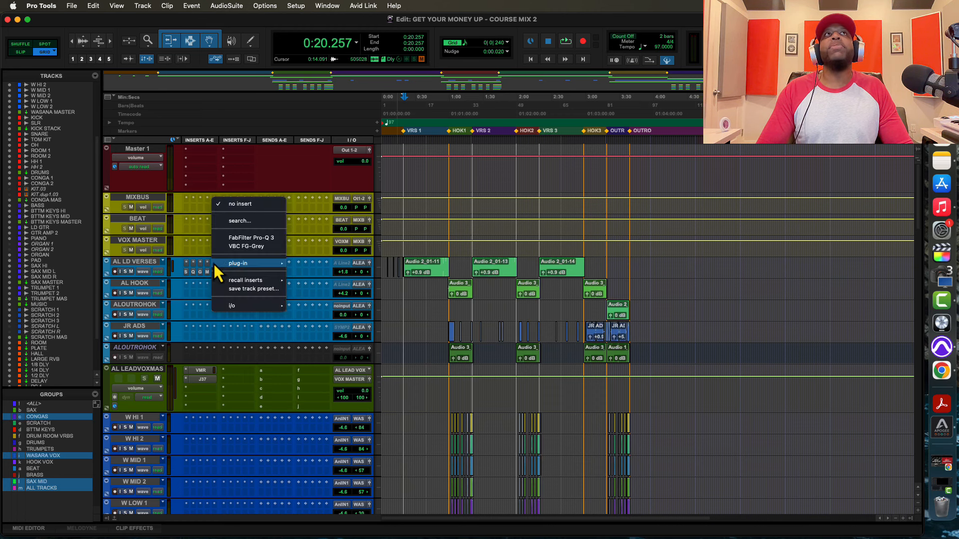
pyautogui.moveTo(249, 263)
pyautogui.moveTo(299, 267)
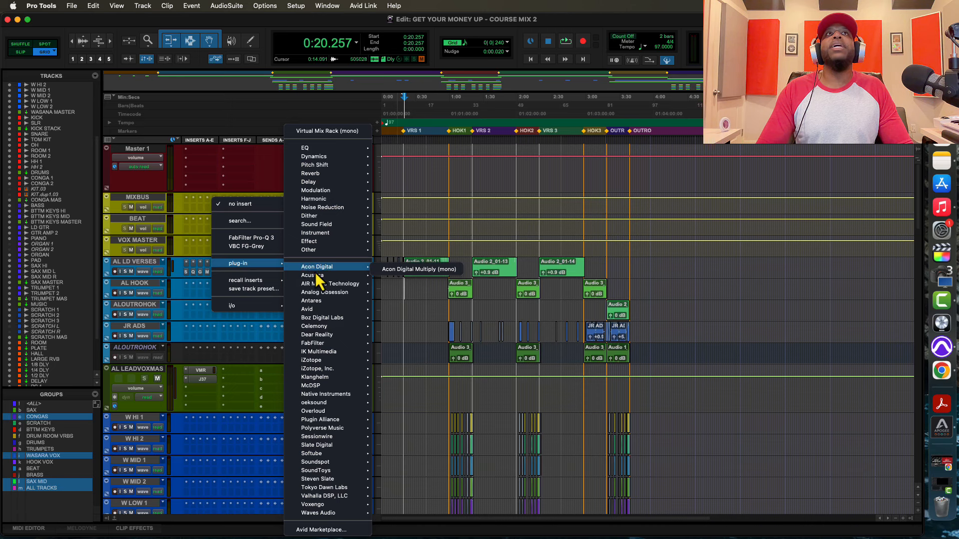
pyautogui.moveTo(332, 444)
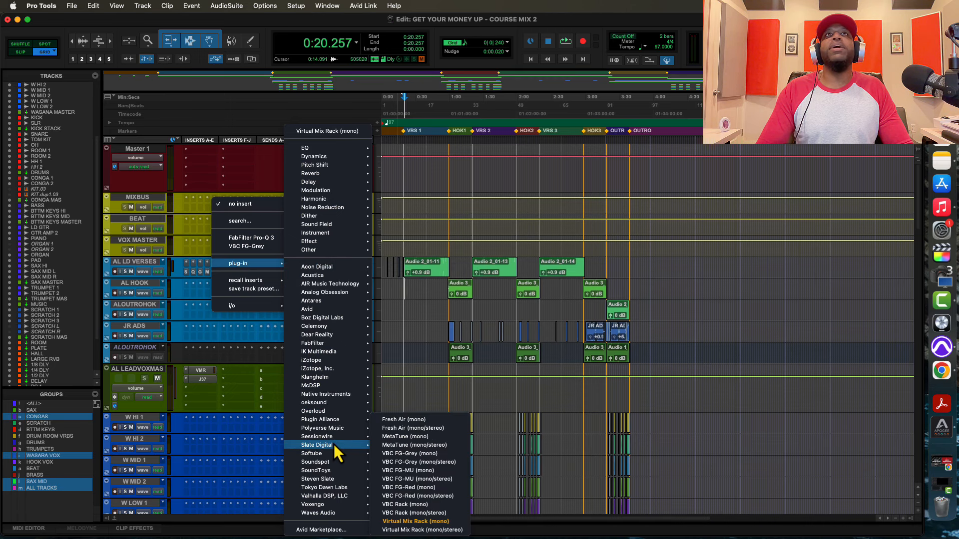
pyautogui.moveTo(336, 487)
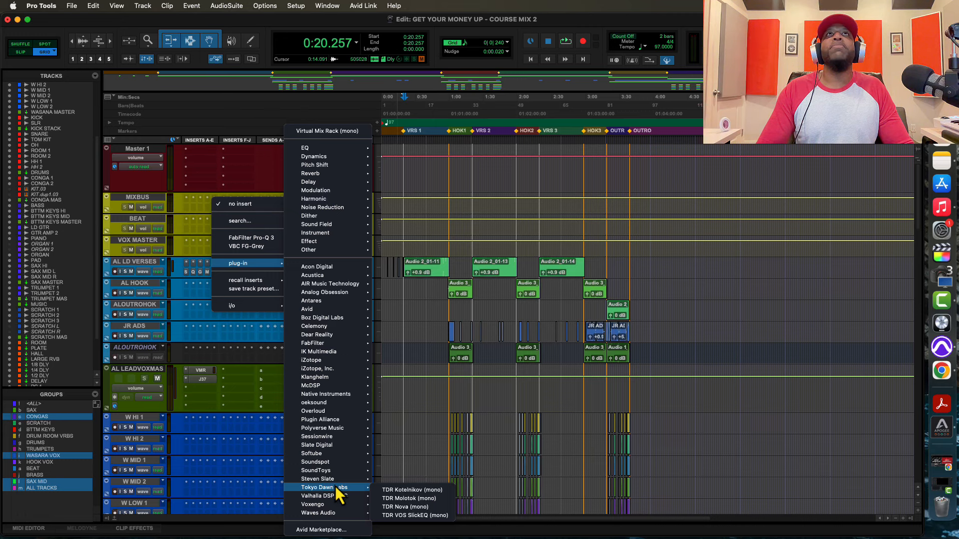
pyautogui.click(404, 293)
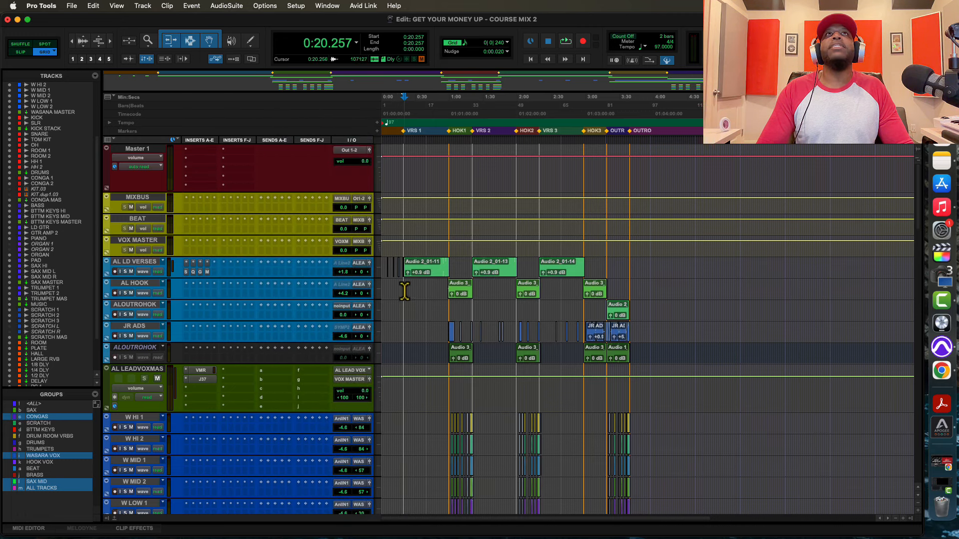
# Place the playback cursor at about 0:19.3 and add the mono Tube-Tech Equalizers mk II as insert E on AL LD VERSES
pyautogui.click(403, 293)
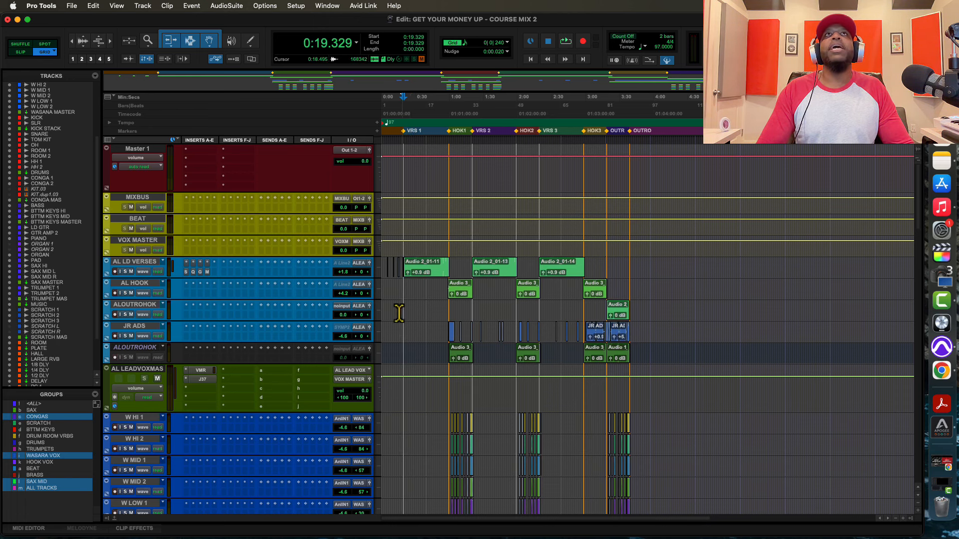
pyautogui.click(216, 270)
pyautogui.moveTo(214, 264)
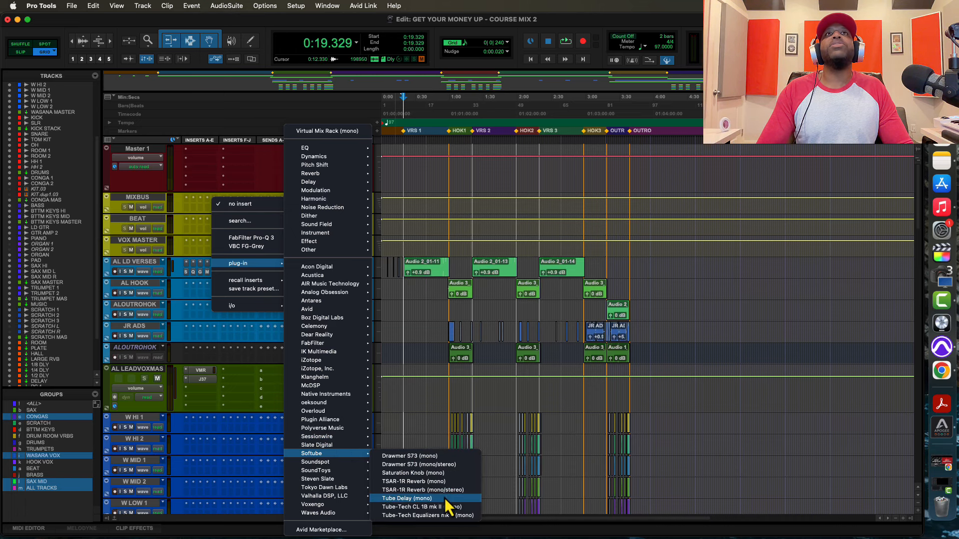
pyautogui.click(425, 515)
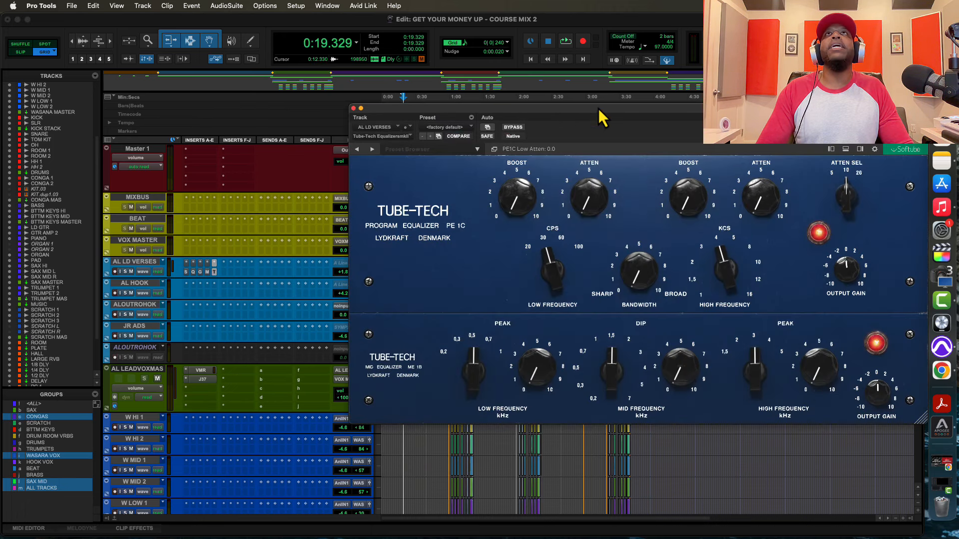
pyautogui.moveTo(598, 110); pyautogui.dragTo(520, 107)
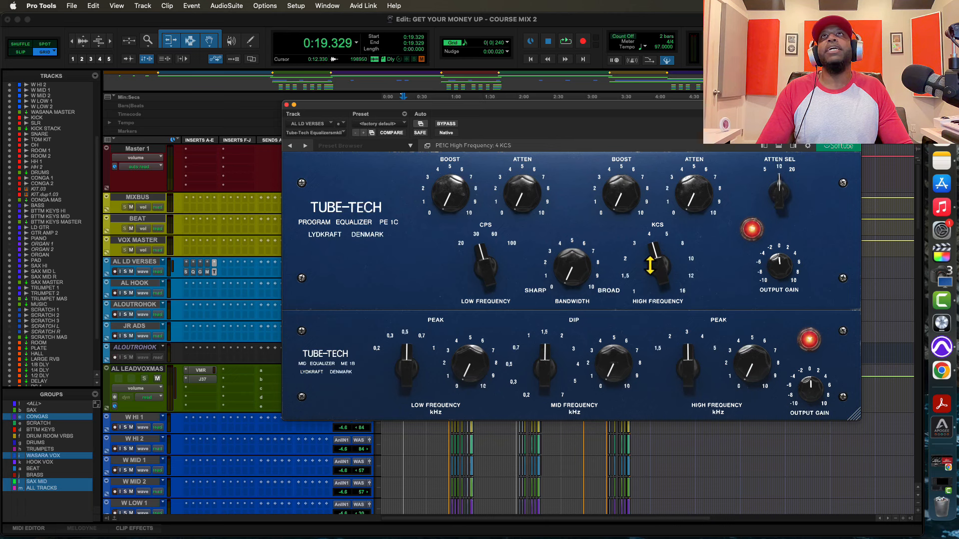
# While playing the verse, set the PE 1C high frequency to 12 KCS and high boost to about 2.1, and close the equalizer
pyautogui.press('space')
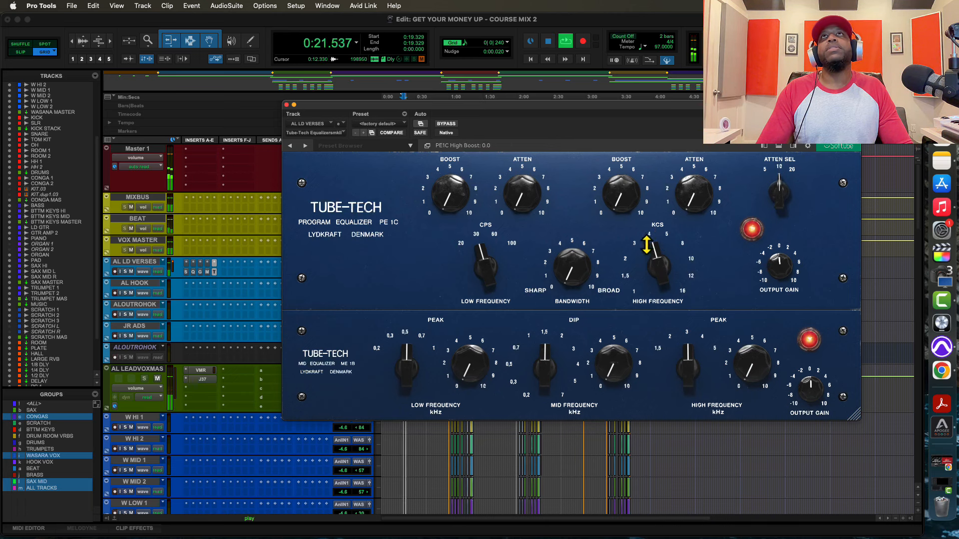
pyautogui.moveTo(651, 245); pyautogui.dragTo(655, 234)
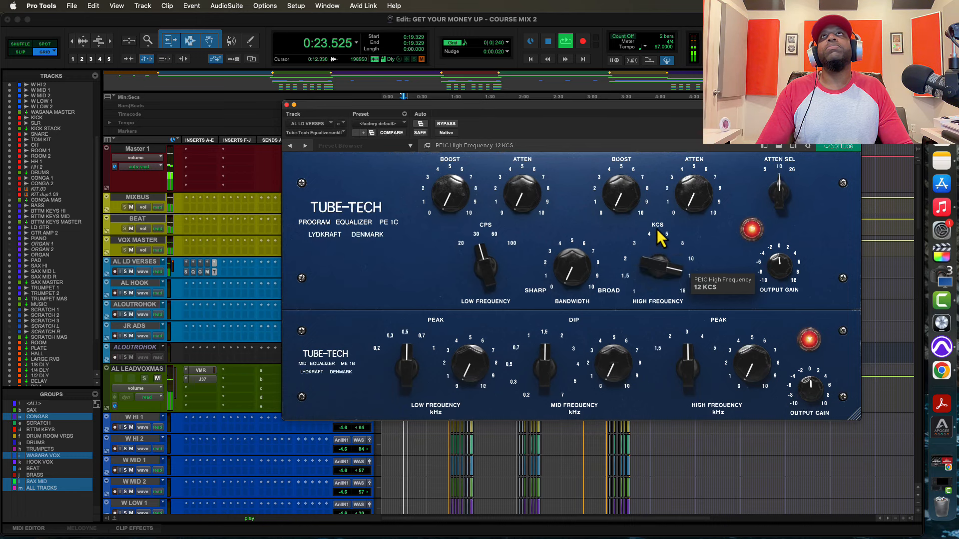
pyautogui.moveTo(620, 207); pyautogui.dragTo(593, 156)
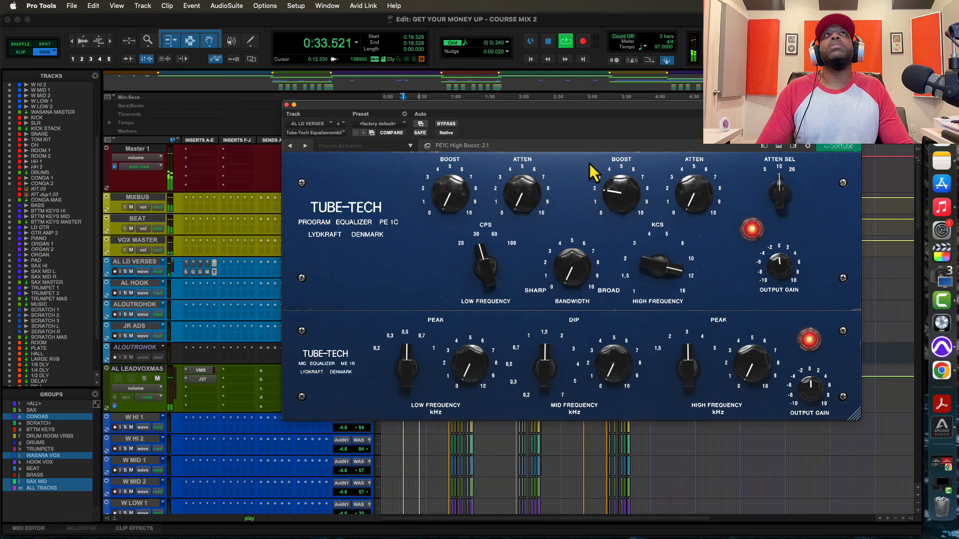
pyautogui.click(287, 106)
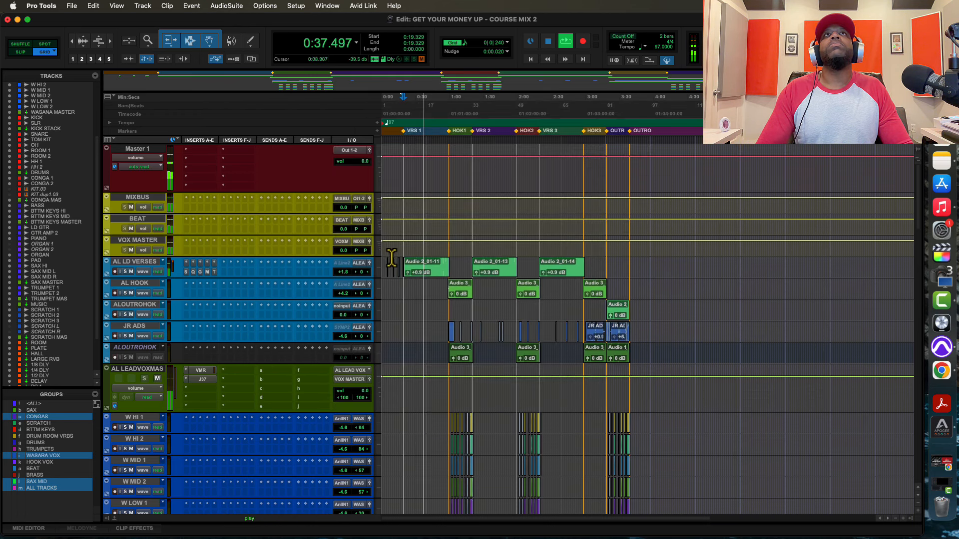
# Replay the verse from its start to audition the lead vocal chain, and stop playback
pyautogui.press('space')
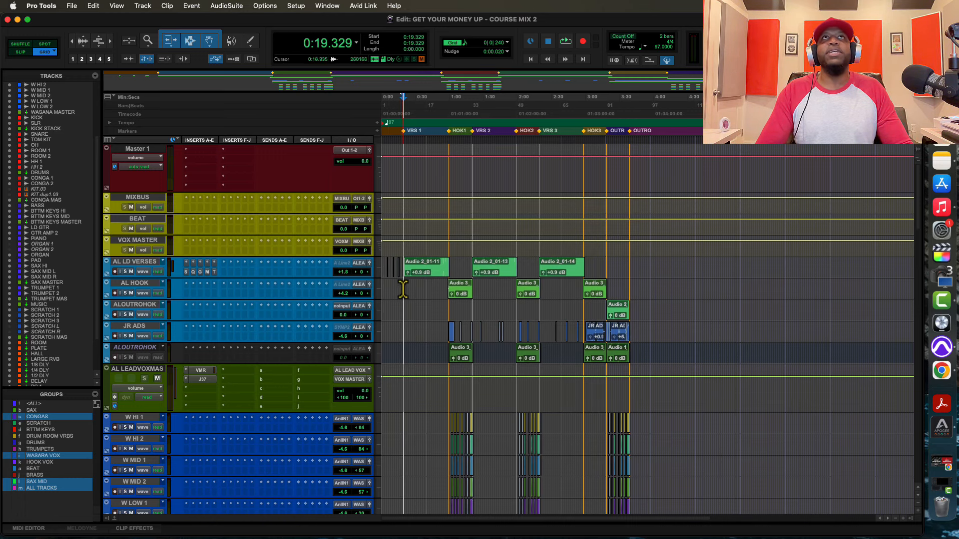
pyautogui.press('space')
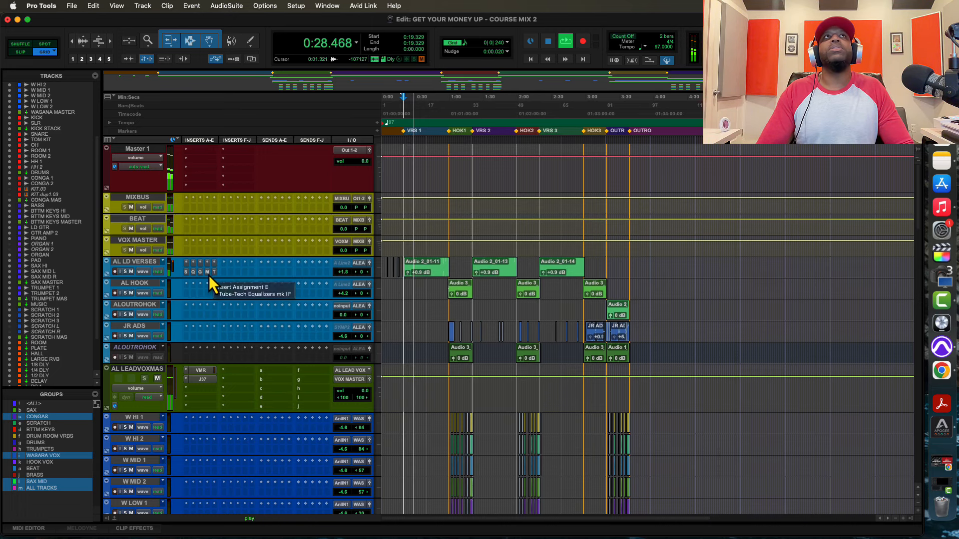
pyautogui.press('space')
# Load the Female Vocals factory preset in the Sibilance de-esser on AL LD VERSES
pyautogui.click(186, 272)
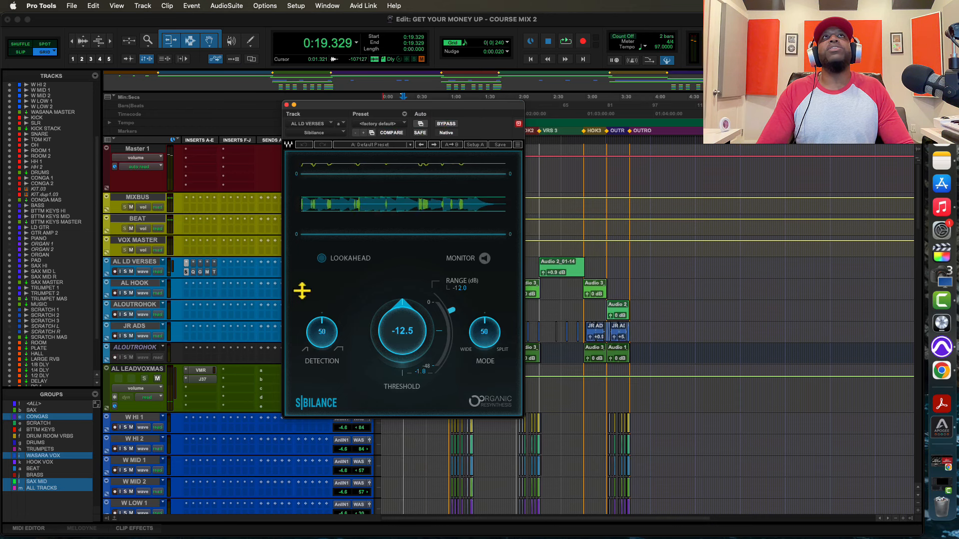
pyautogui.click(385, 126)
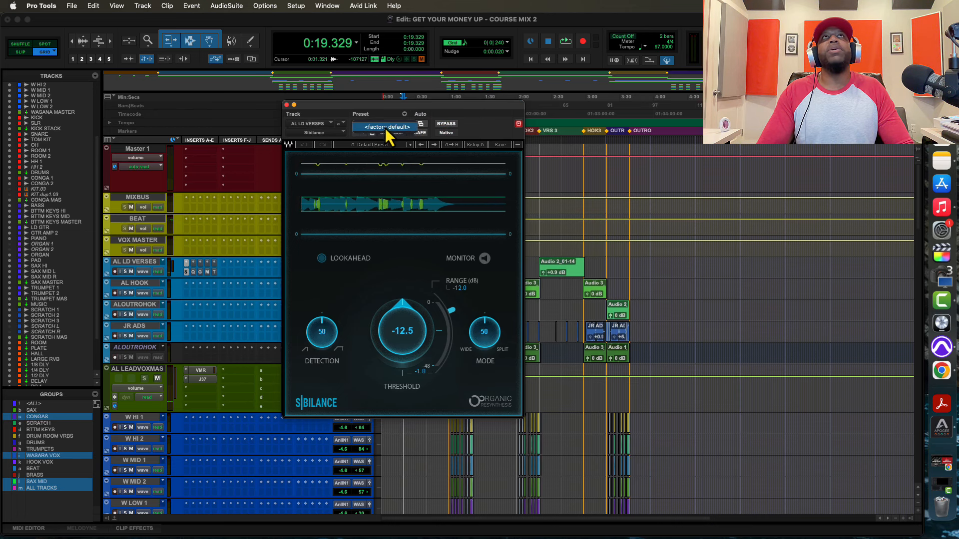
pyautogui.click(392, 129)
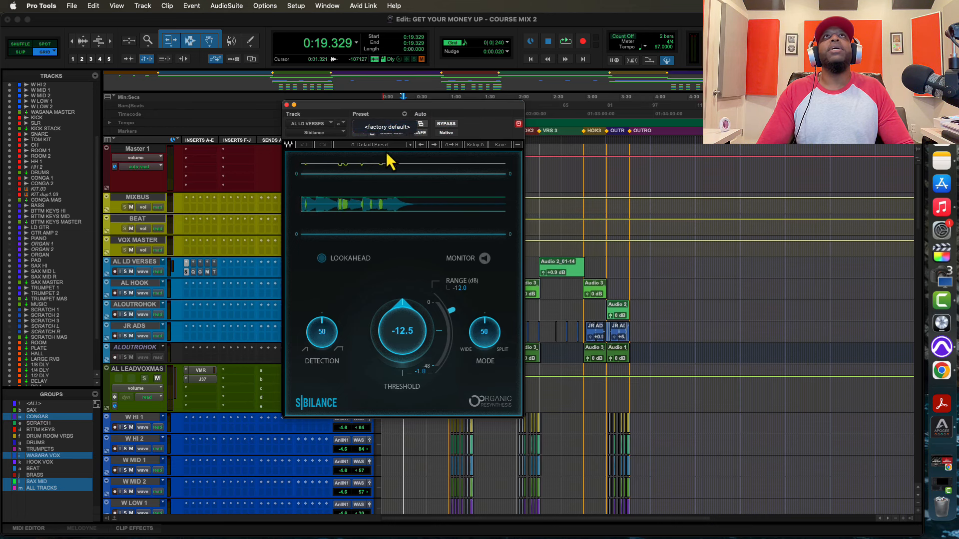
pyautogui.click(385, 147)
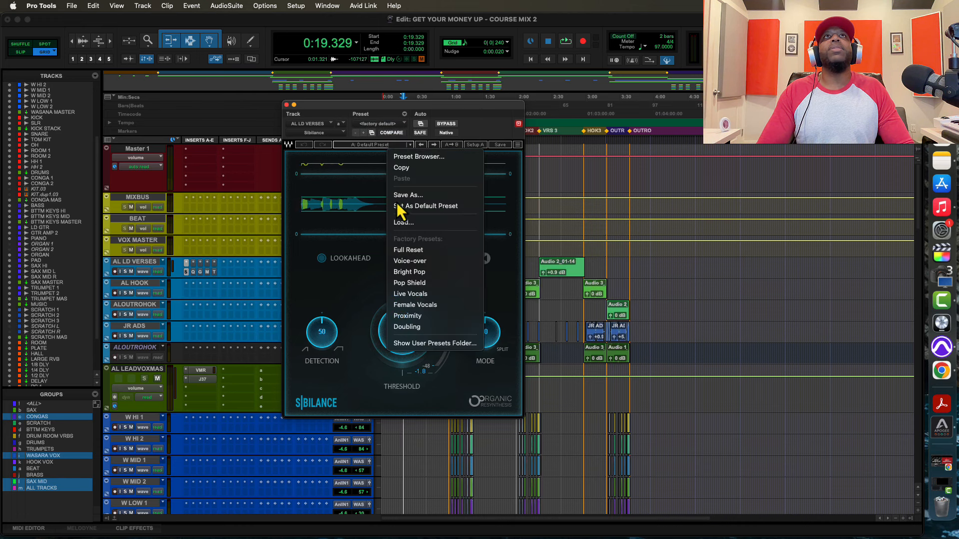
pyautogui.click(427, 305)
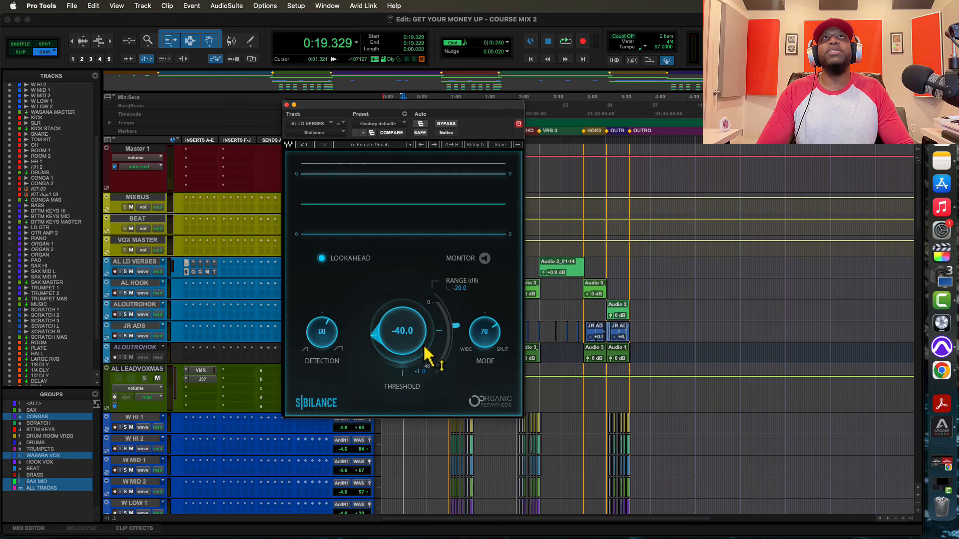
# Set Sibilance's detection to 57 and threshold to -38.8 while playing the verse, and stop playback
pyautogui.press('space')
pyautogui.moveTo(319, 334); pyautogui.dragTo(318, 340)
pyautogui.moveTo(388, 341); pyautogui.dragTo(388, 338)
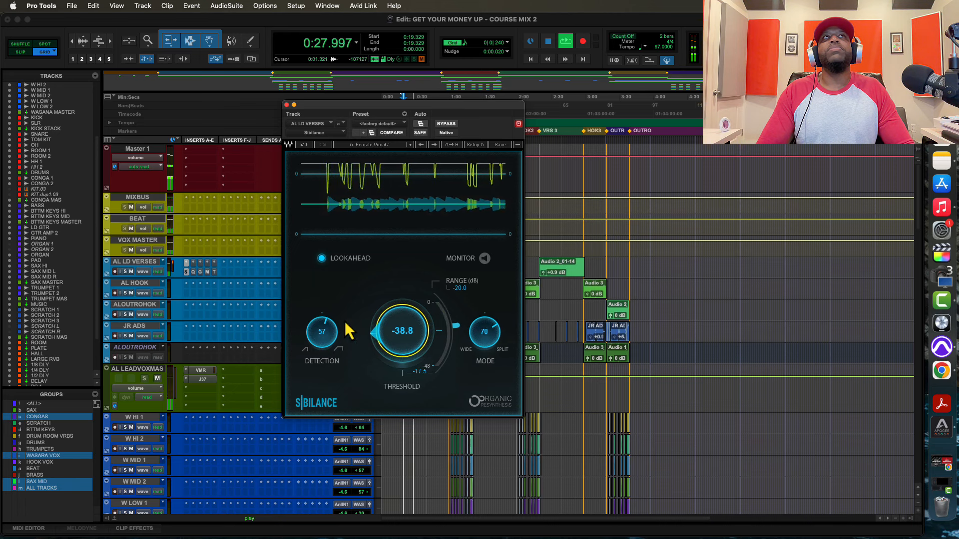
pyautogui.press('space')
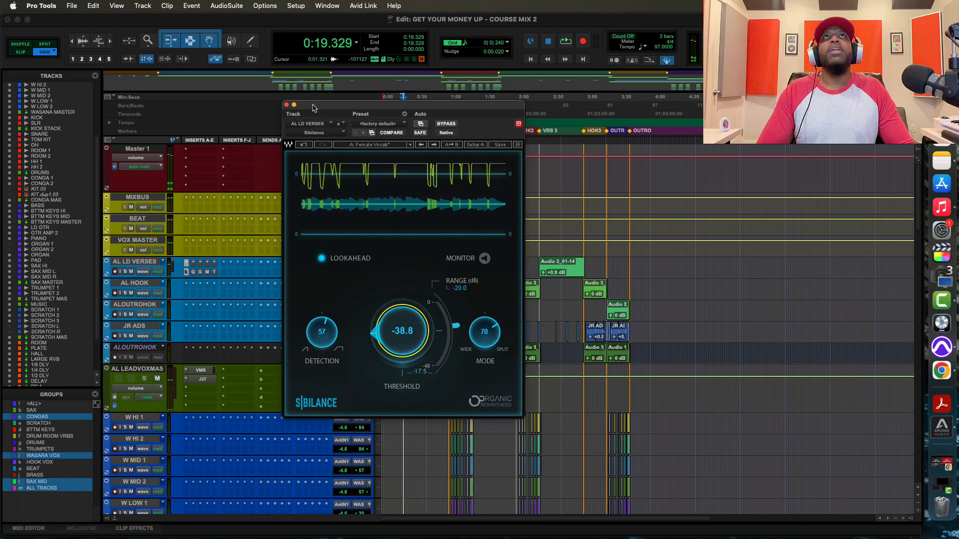
# Move Sibilance from AL LD VERSES to insert J on AL LEADVOXMAS, check it during verse playback, and close the plug-in
pyautogui.moveTo(315, 115); pyautogui.dragTo(592, 107)
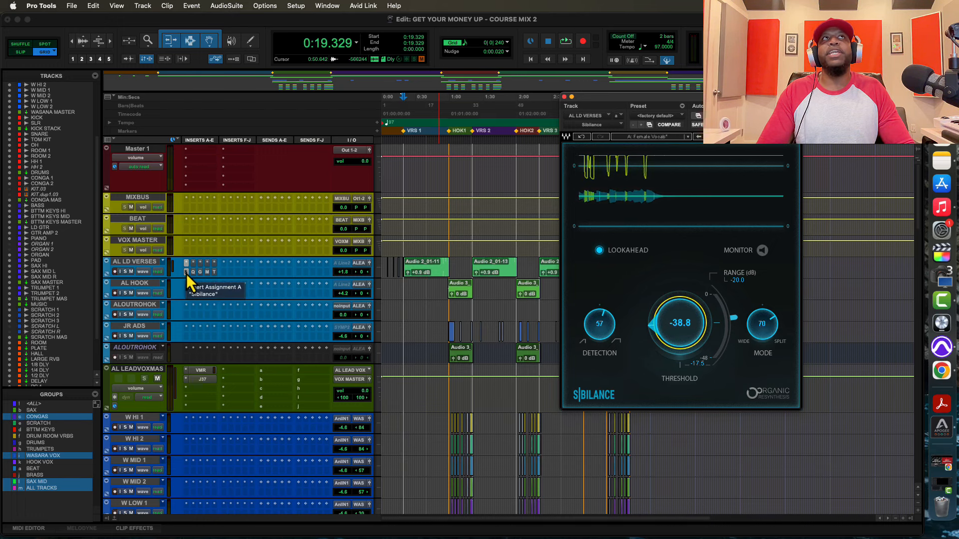
pyautogui.moveTo(186, 273); pyautogui.dragTo(240, 408)
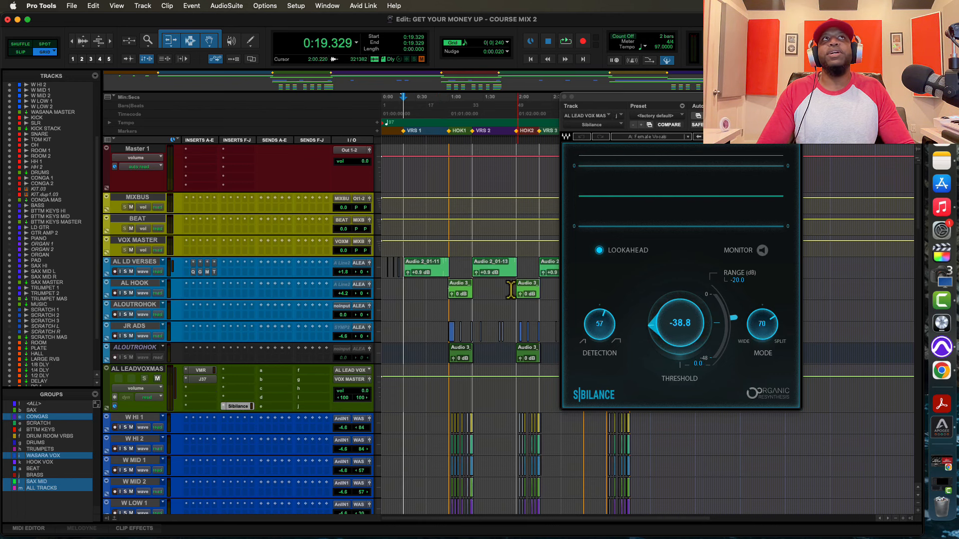
pyautogui.press('space')
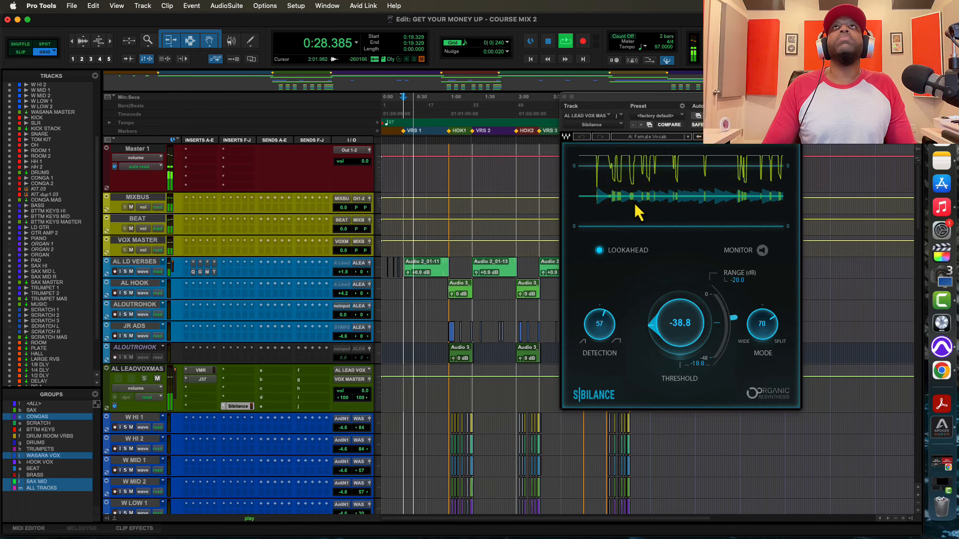
pyautogui.press('space')
pyautogui.click(565, 98)
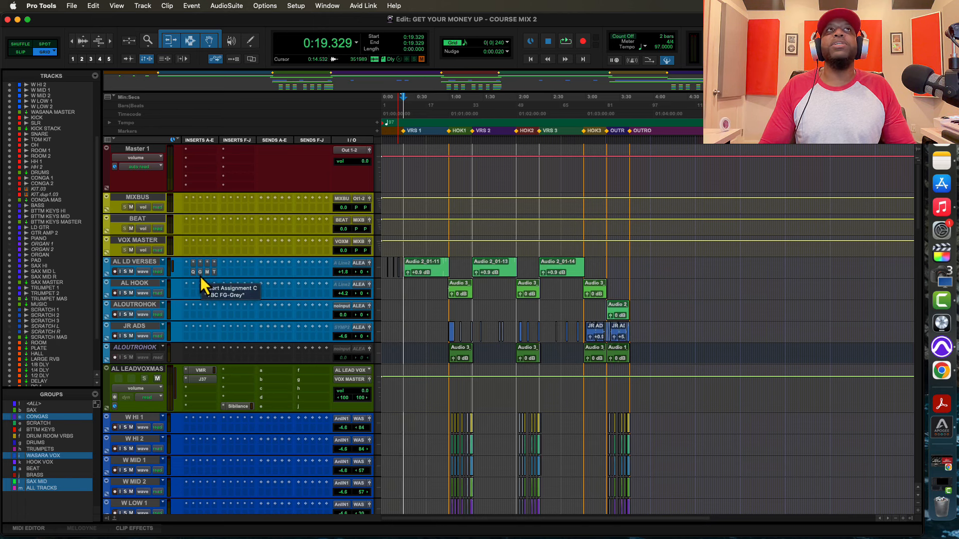
# Add a send A from AL LEADVOXMAS to the stereo PLATE bus and set its level to about -28.5 dB
pyautogui.click(263, 373)
pyautogui.moveTo(281, 379)
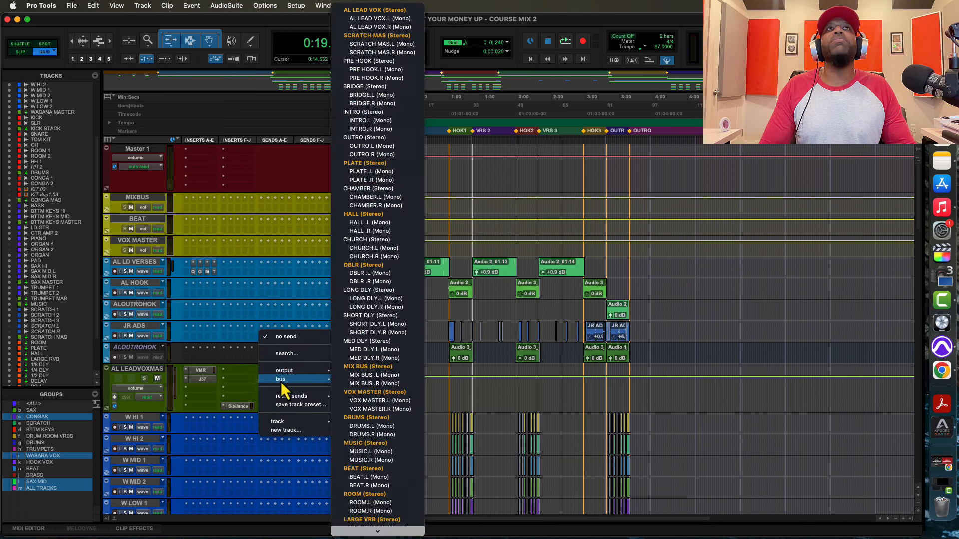
pyautogui.scroll(-3, 373, 364)
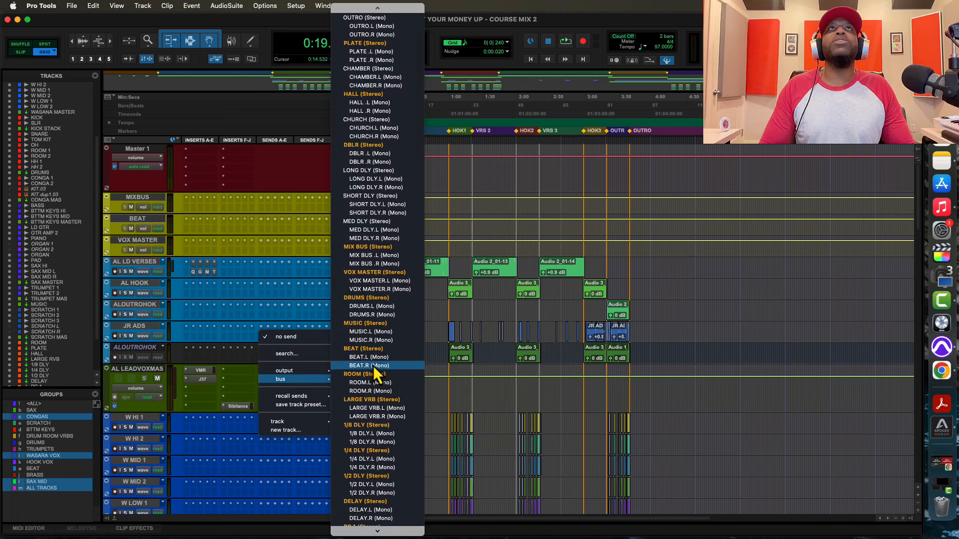
pyautogui.scroll(5, 372, 364)
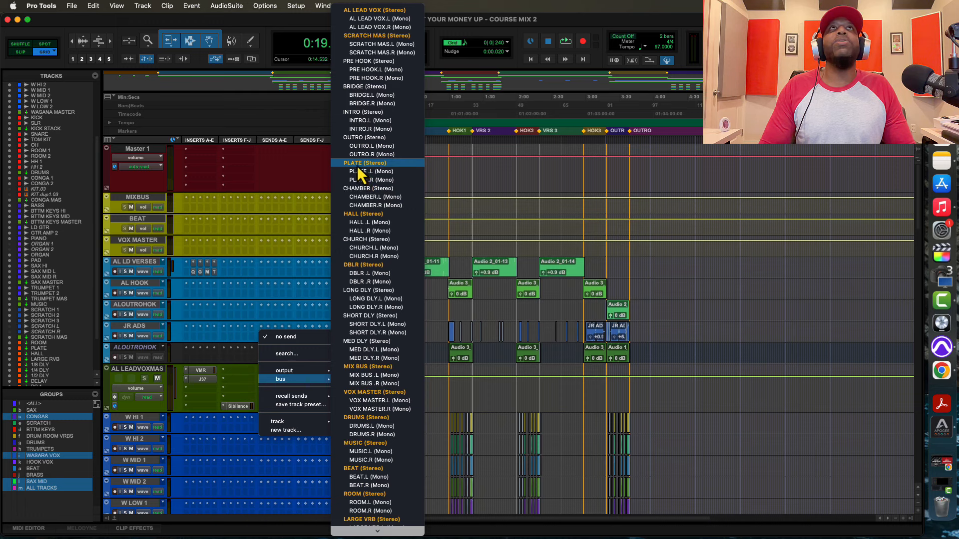
pyautogui.click(357, 164)
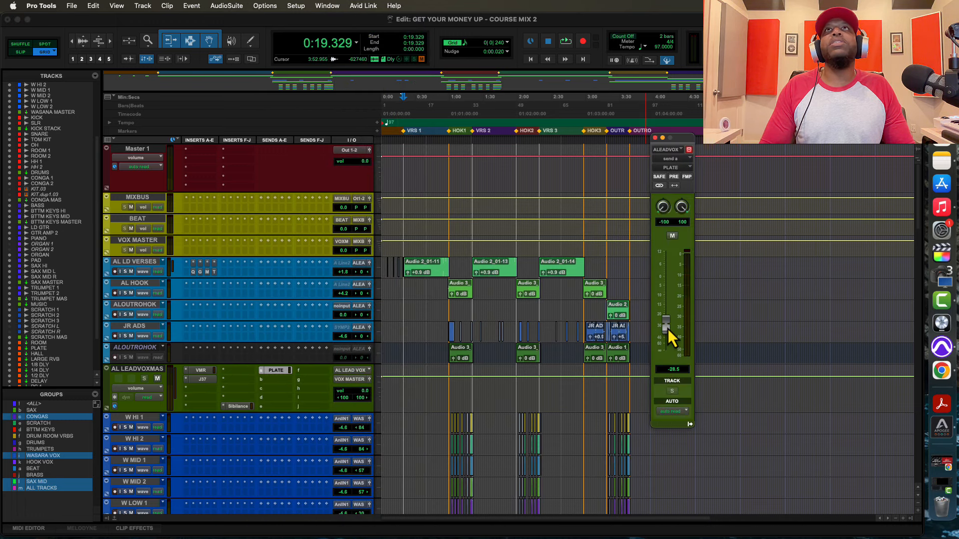
# Switch to the mixer view and open the ValhallaVintageVerb plug-in on the PLATE track
pyautogui.scroll(-8, 154, 402)
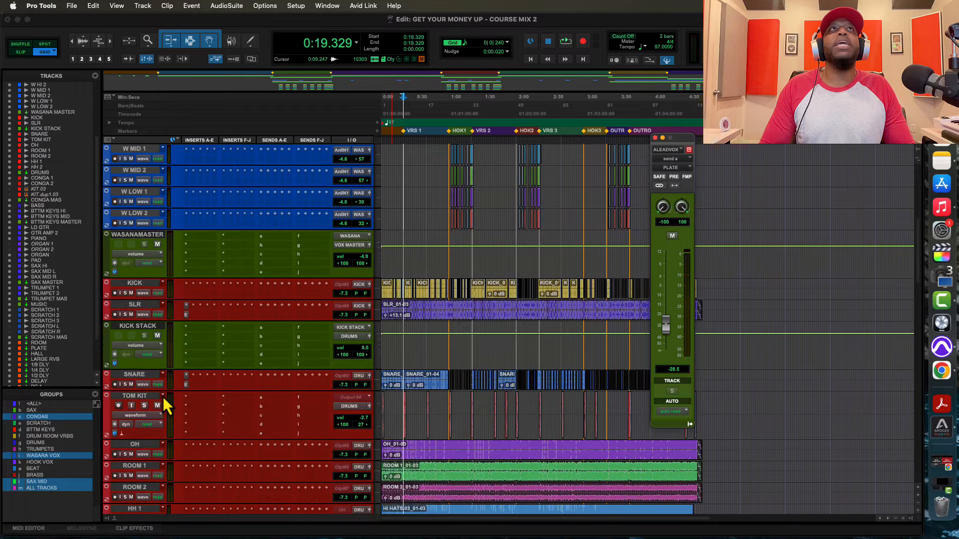
pyautogui.scroll(-5, 165, 404)
pyautogui.scroll(13, 167, 405)
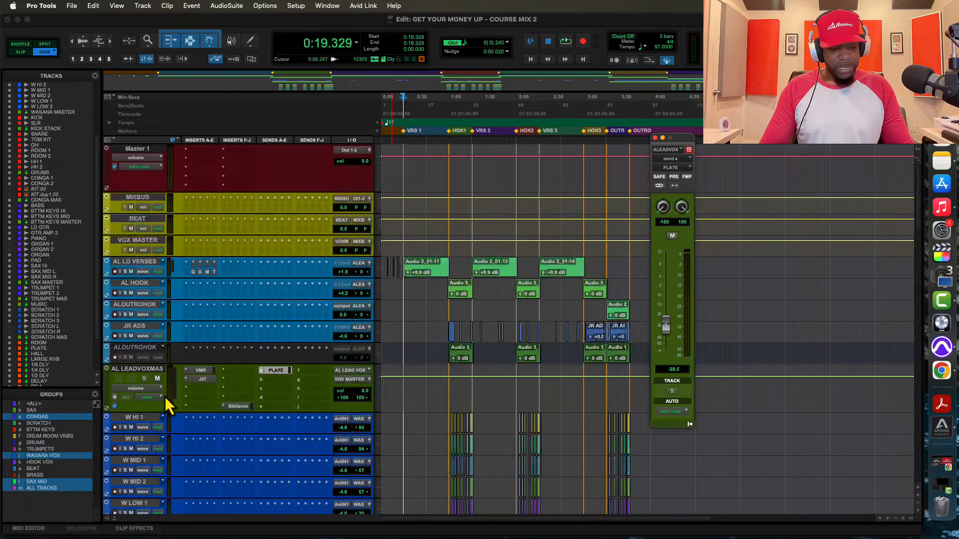
pyautogui.press('super+equal')
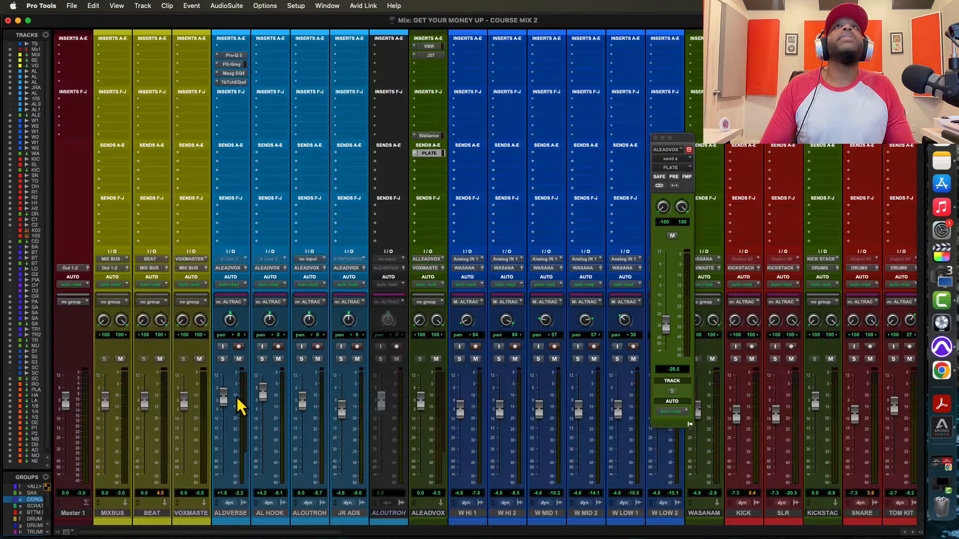
pyautogui.hscroll(10, 314, 379)
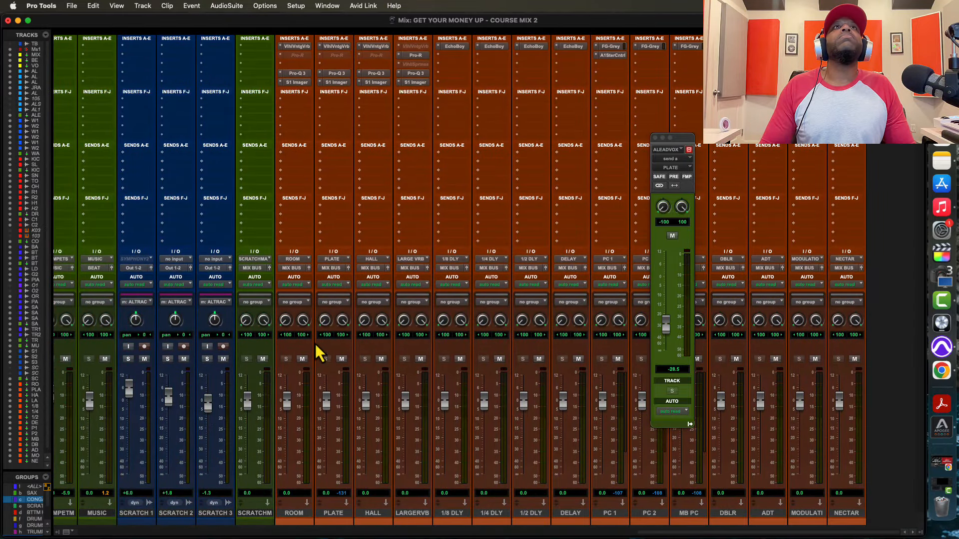
pyautogui.click(334, 46)
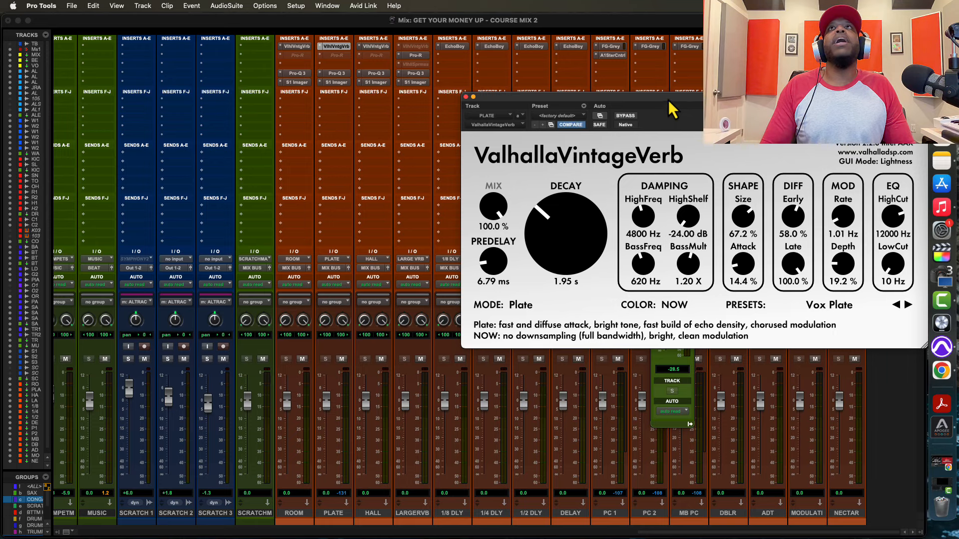
# Play the verse in the edit view while setting the lead vocal master's PLATE send to about -22.6 dB, and close ValhallaVintageVerb
pyautogui.moveTo(668, 106); pyautogui.dragTo(352, 215)
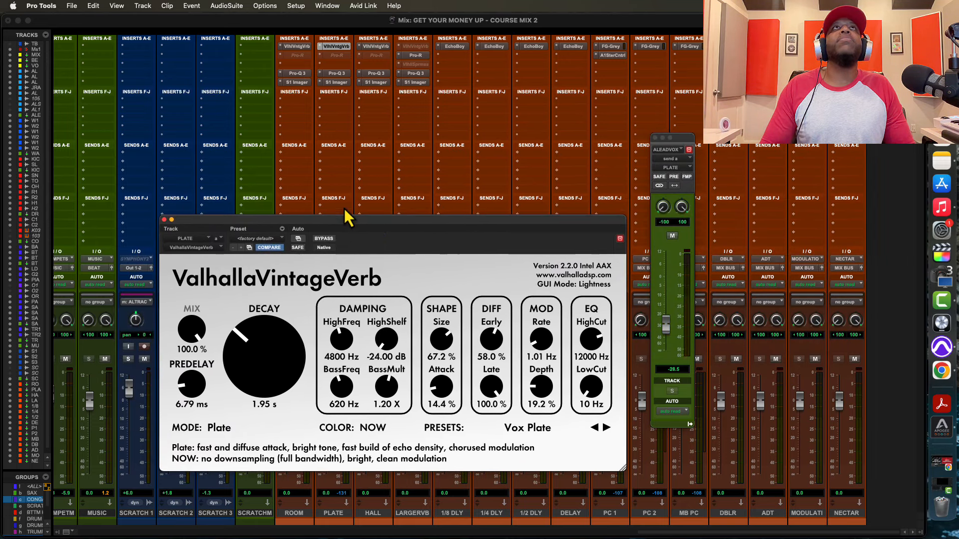
pyautogui.press('super+equal')
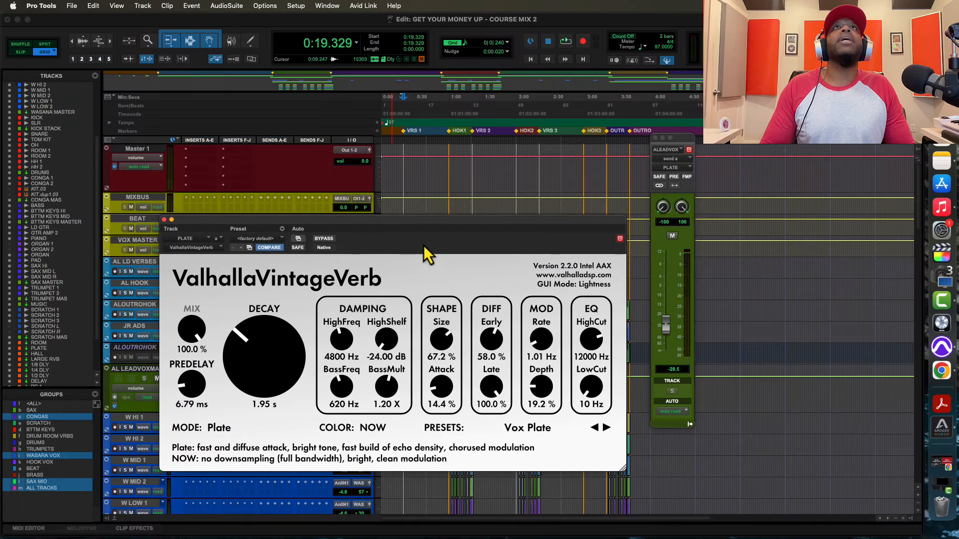
pyautogui.press('space')
pyautogui.moveTo(667, 330)
pyautogui.mouseDown()
pyautogui.moveTo(667, 293)
pyautogui.moveTo(666, 323)
pyautogui.mouseUp()
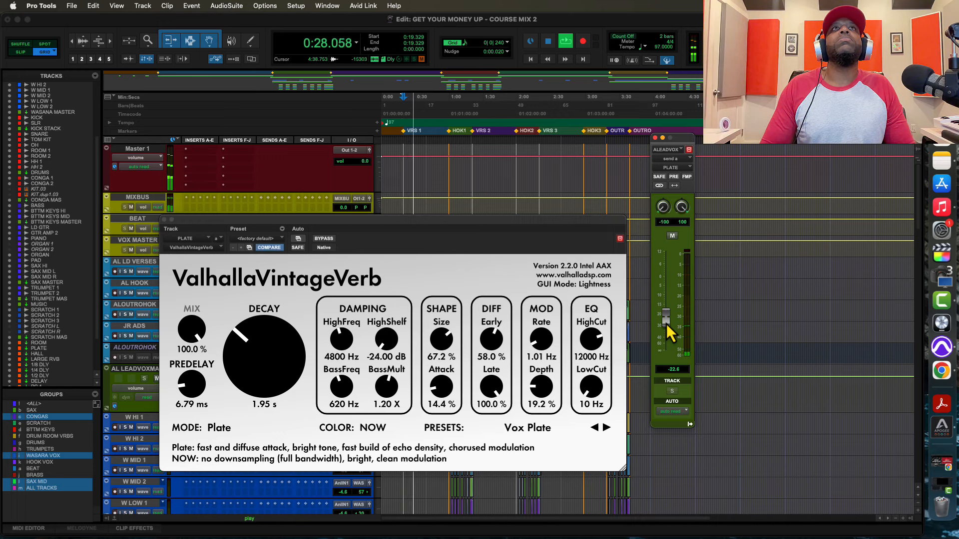
pyautogui.press('space')
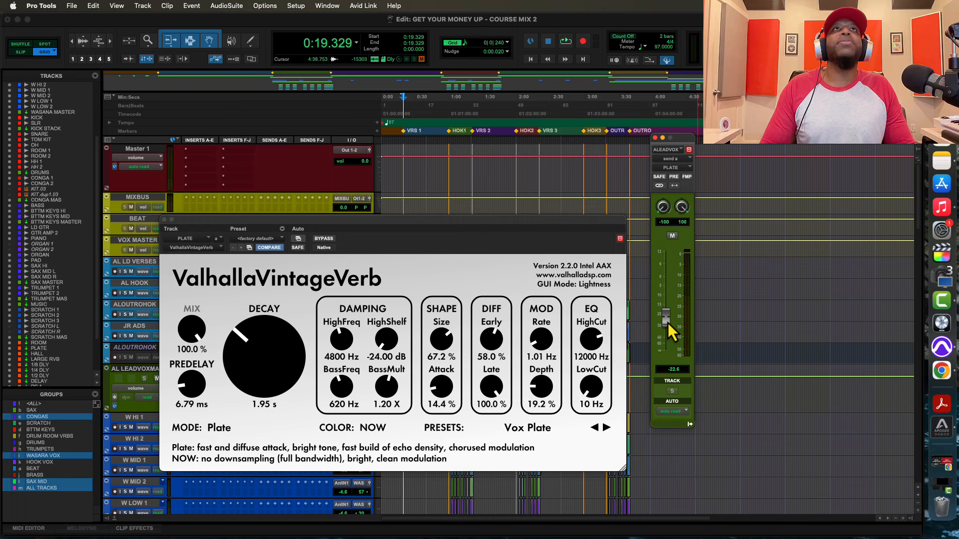
pyautogui.moveTo(399, 344)
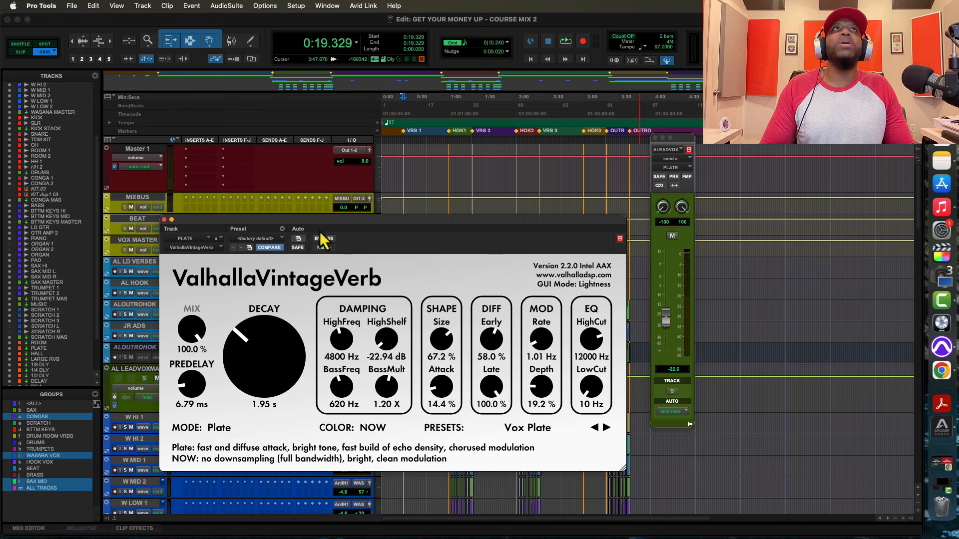
pyautogui.click(164, 220)
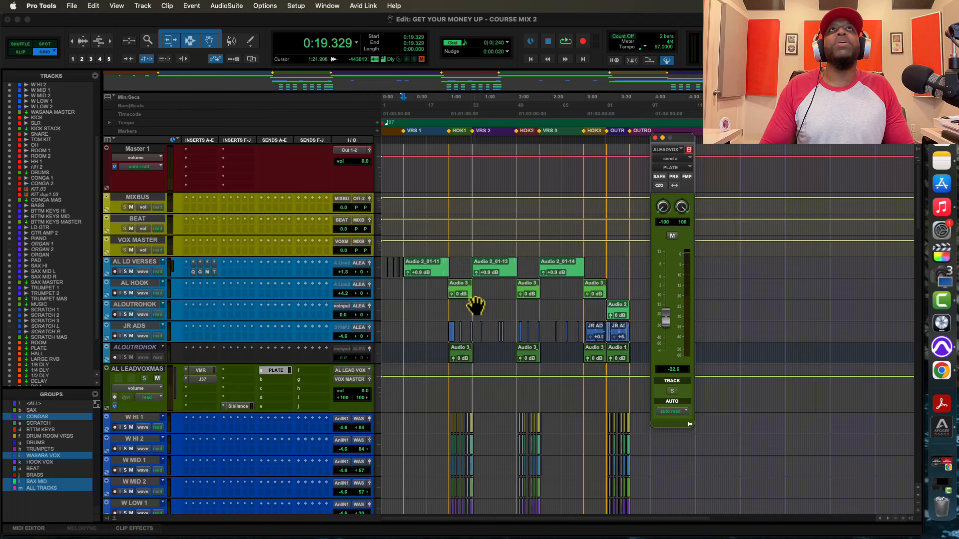
# Open Pro-Q 3 on the PLATE track in the mixer view and try send levels up to about -0.9 dB during playback, ending near -16 dB
pyautogui.press('super+equal')
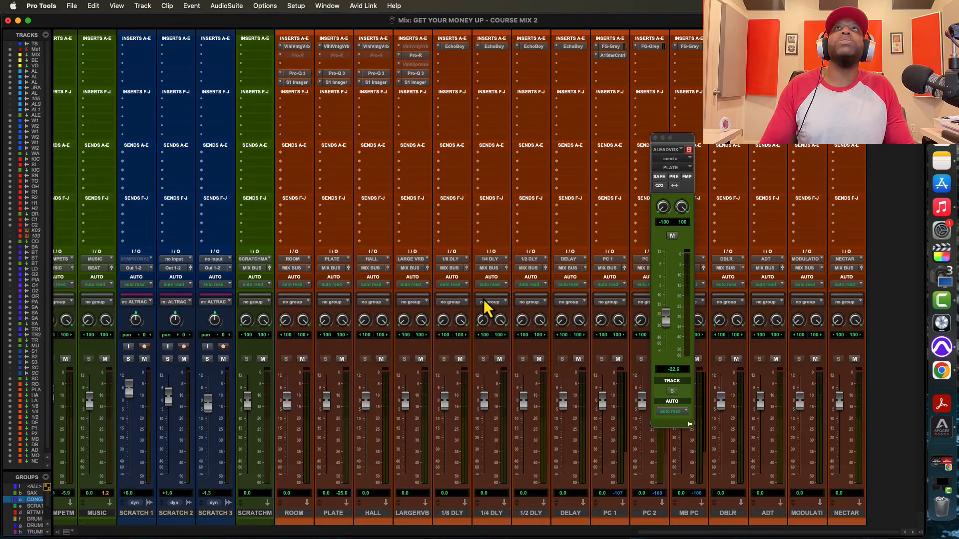
pyautogui.click(337, 74)
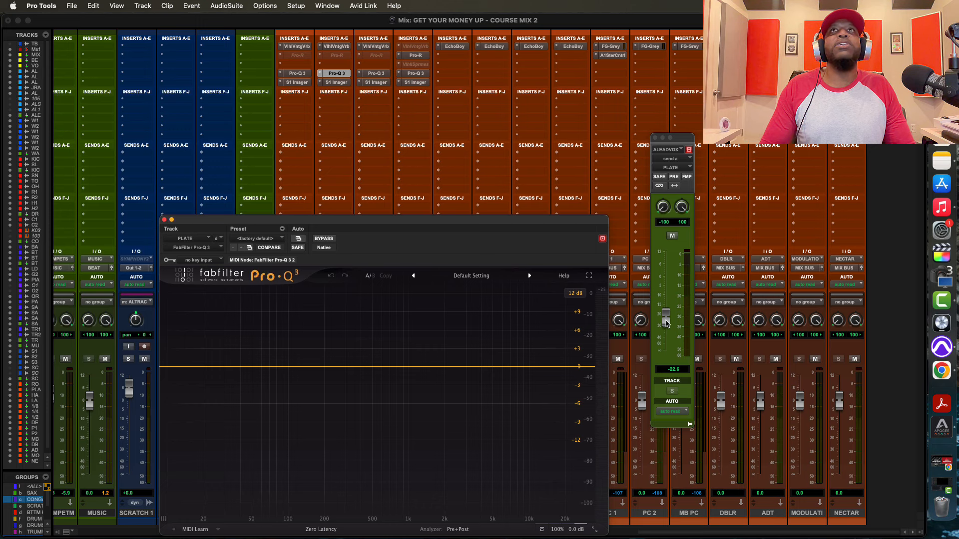
pyautogui.press('space')
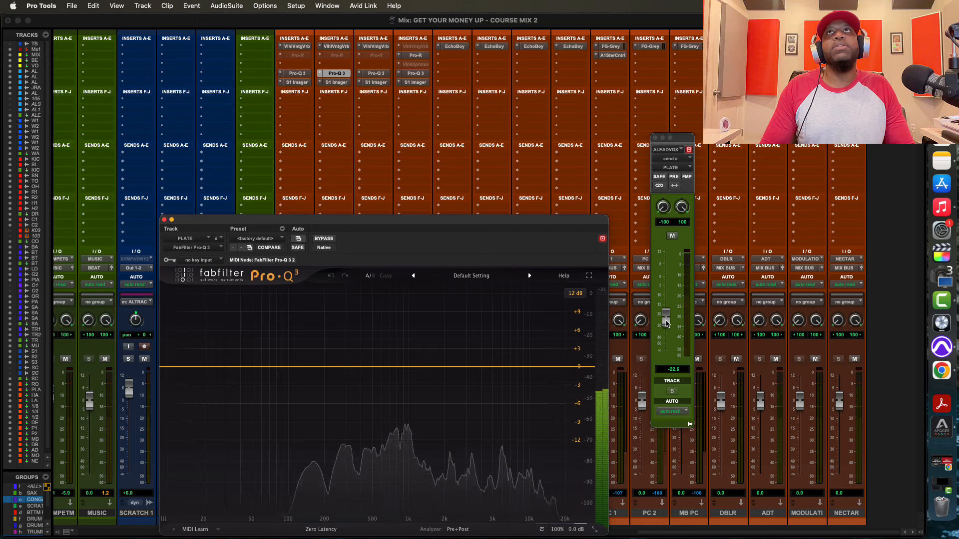
pyautogui.moveTo(666, 324); pyautogui.dragTo(666, 283)
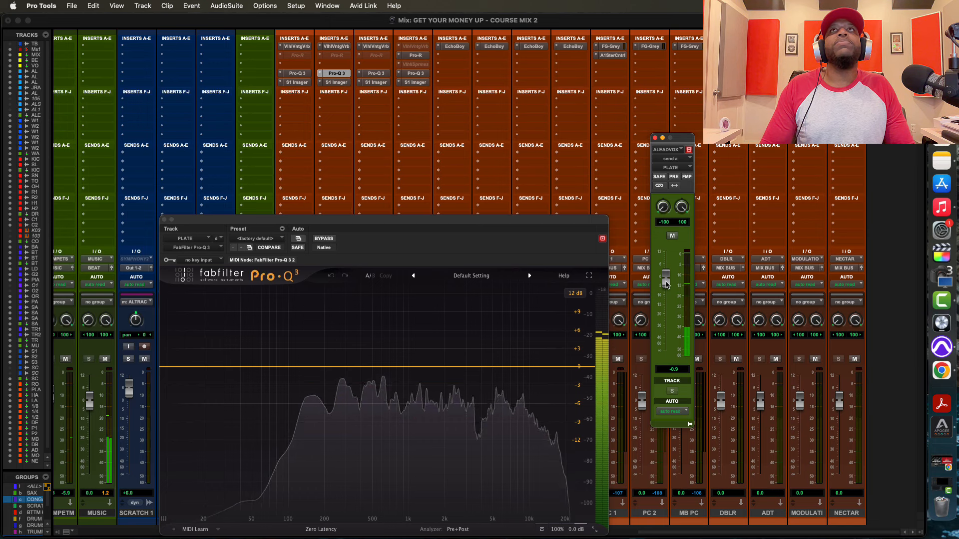
pyautogui.moveTo(666, 284); pyautogui.dragTo(666, 301)
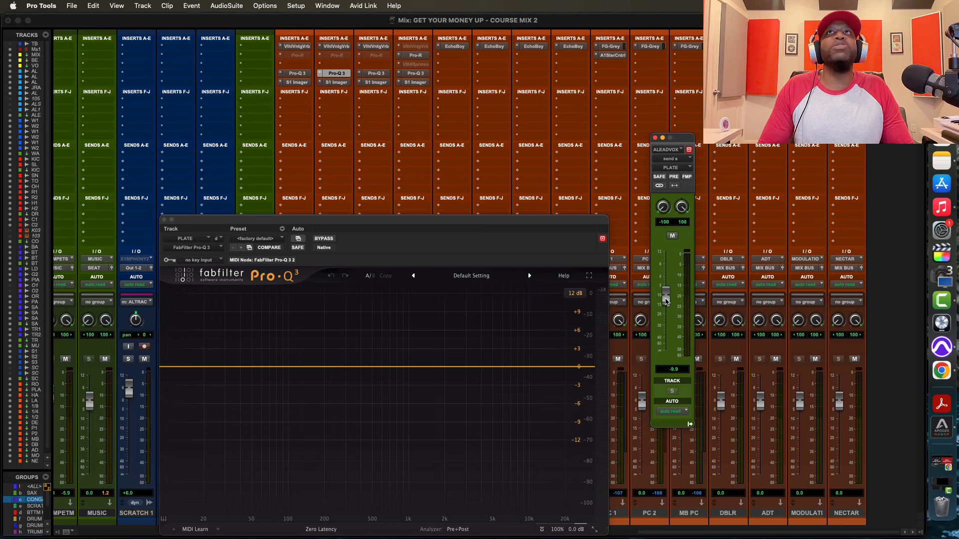
pyautogui.moveTo(666, 301); pyautogui.dragTo(669, 313)
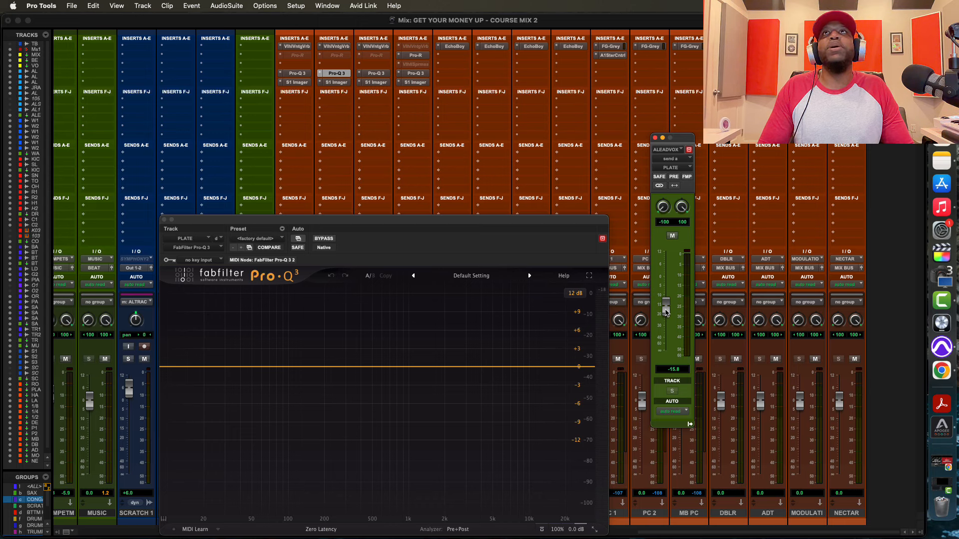
# Play the verse and raise the lead vocal master's PLATE send to about +0.2 dB
pyautogui.press('space')
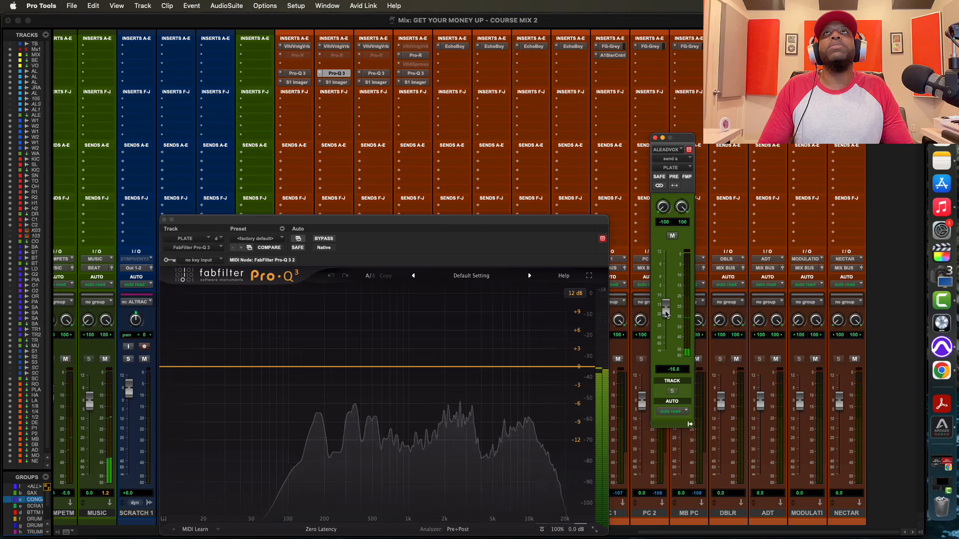
pyautogui.moveTo(665, 313); pyautogui.dragTo(667, 298)
pyautogui.moveTo(667, 293); pyautogui.dragTo(667, 282)
pyautogui.press('space')
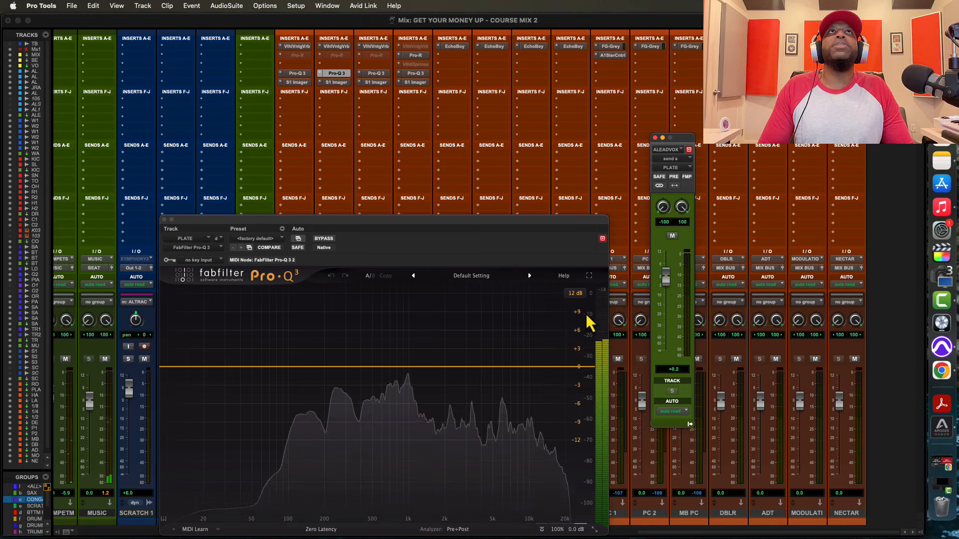
# Replace the S1 Imager insert on the PLATE track with the multichannel A1StereoControl plug-in
pyautogui.click(336, 82)
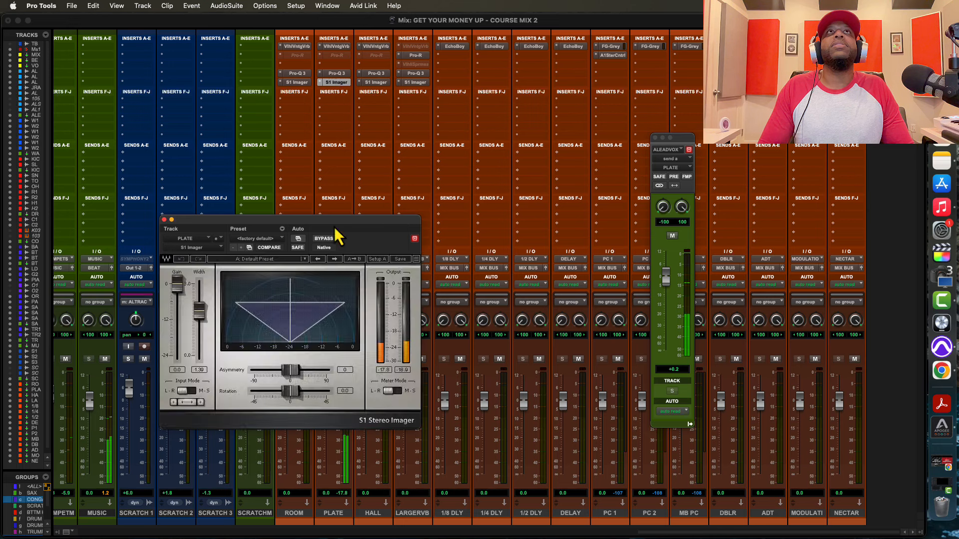
pyautogui.click(320, 83)
pyautogui.moveTo(319, 83)
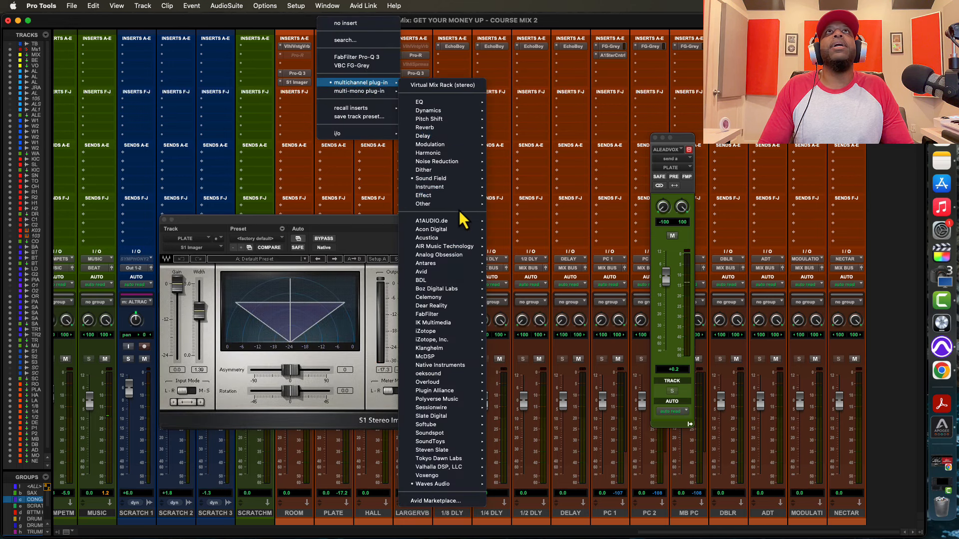
pyautogui.moveTo(439, 179)
pyautogui.click(520, 180)
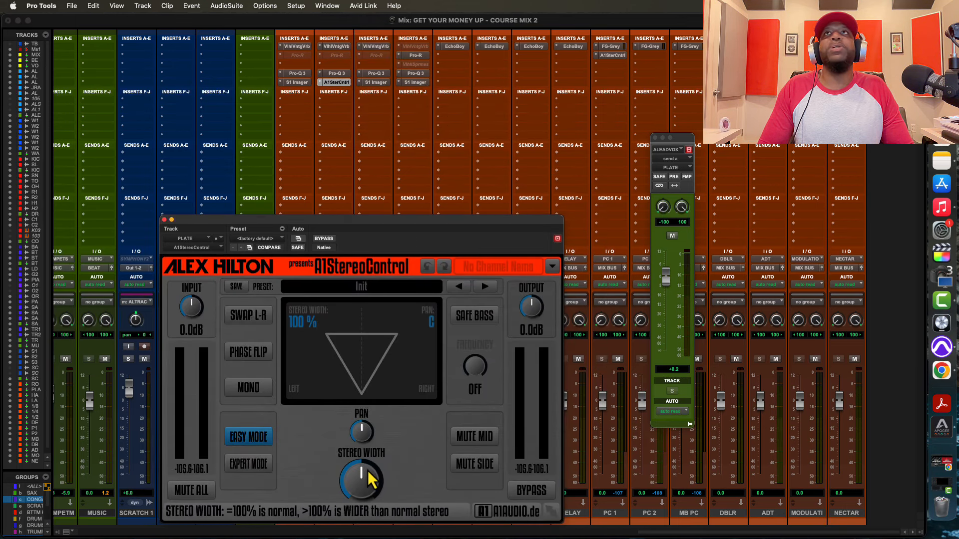
# Try a 200 % stereo width in A1StereoControl during playback, compare it with bypass, and set the width to 153 %
pyautogui.press('space')
pyautogui.moveTo(357, 484); pyautogui.dragTo(394, 449)
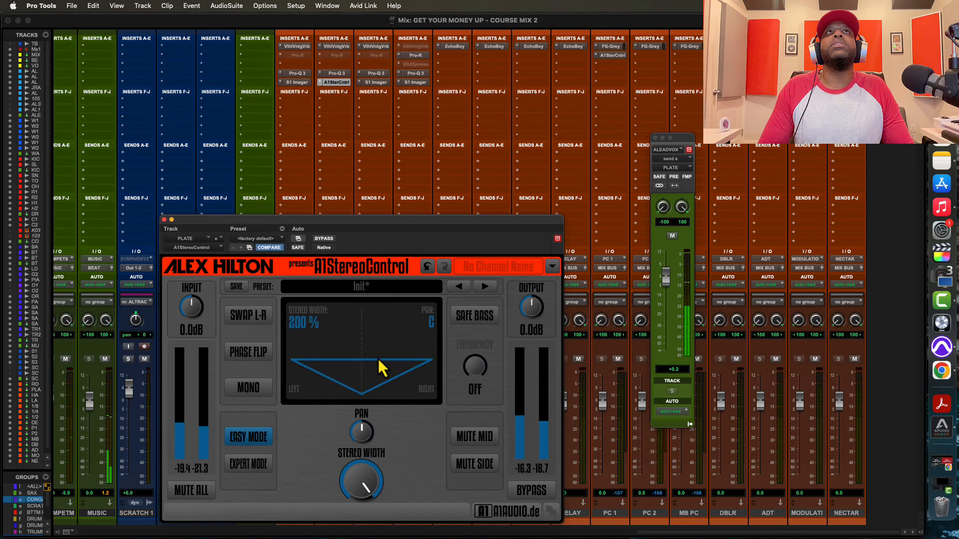
pyautogui.click(322, 238)
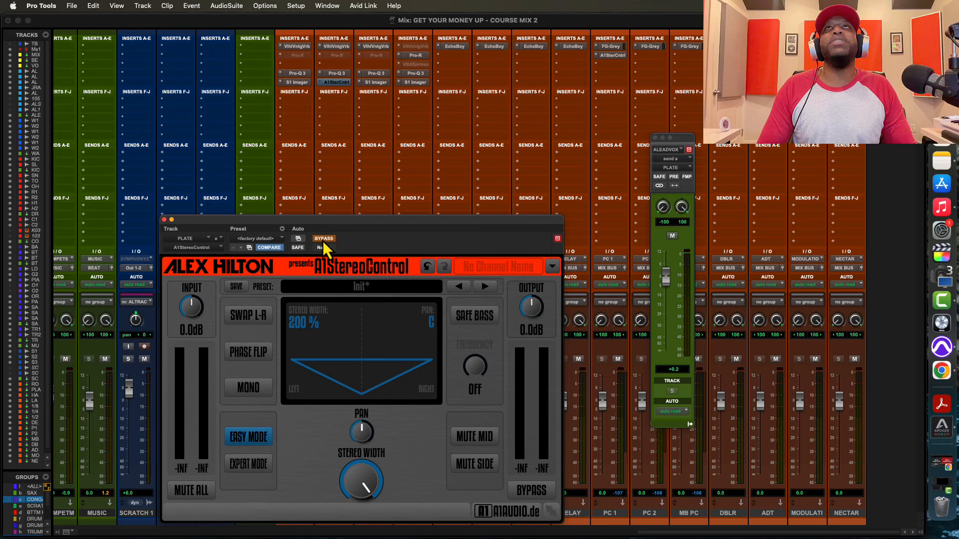
pyautogui.click(322, 238)
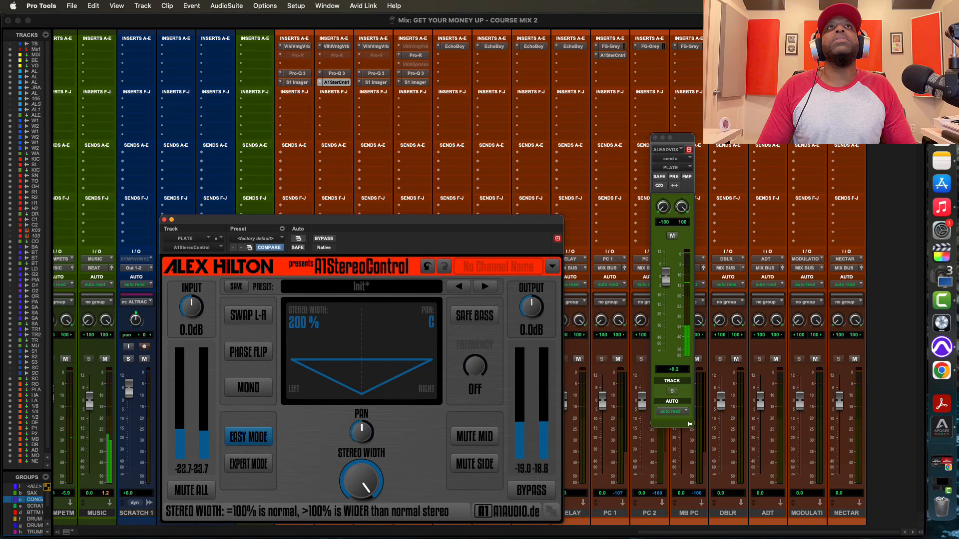
pyautogui.moveTo(334, 463); pyautogui.dragTo(334, 487)
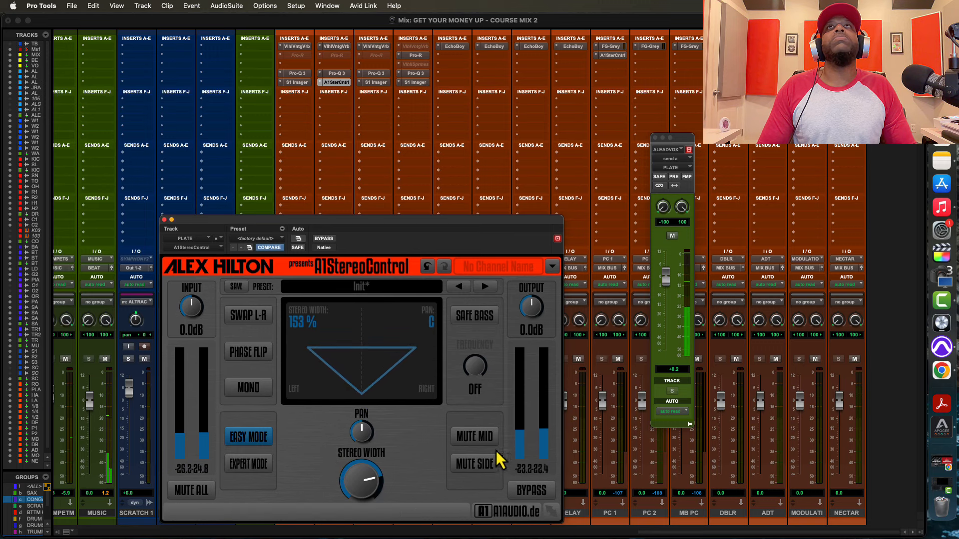
# Lower the PLATE send to about -20.1 dB, compare the reverb with A1StereoControl bypassed and active, and close the plug-in
pyautogui.moveTo(666, 281); pyautogui.dragTo(664, 315)
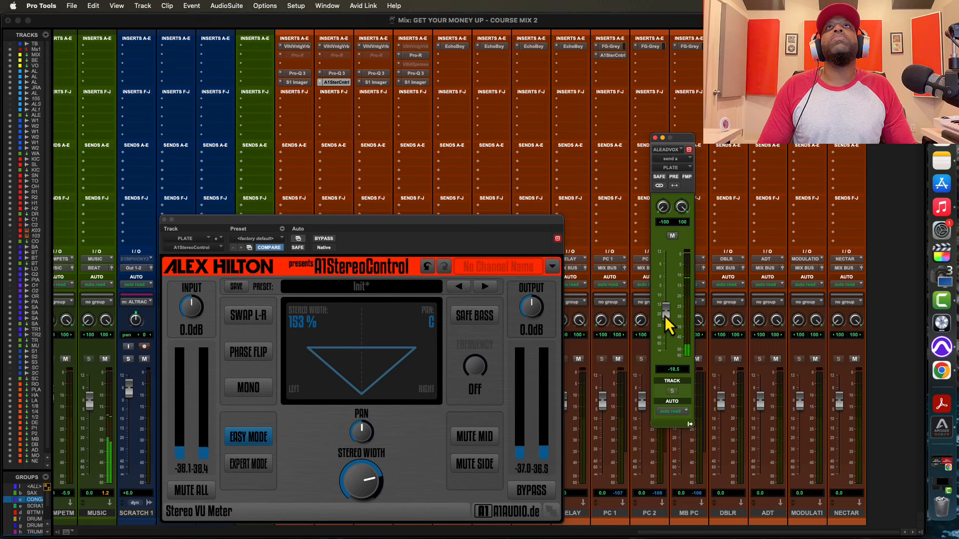
pyautogui.moveTo(664, 316); pyautogui.dragTo(664, 319)
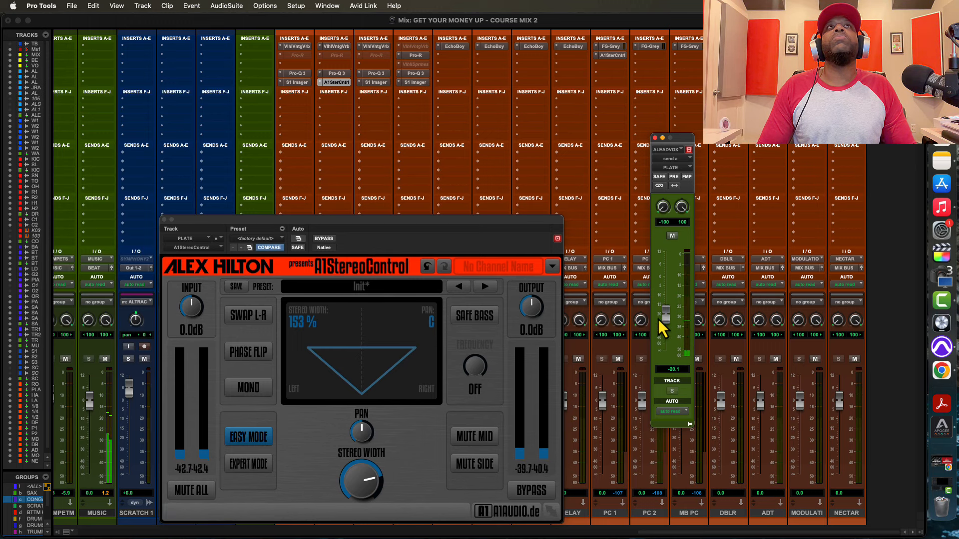
pyautogui.click(324, 238)
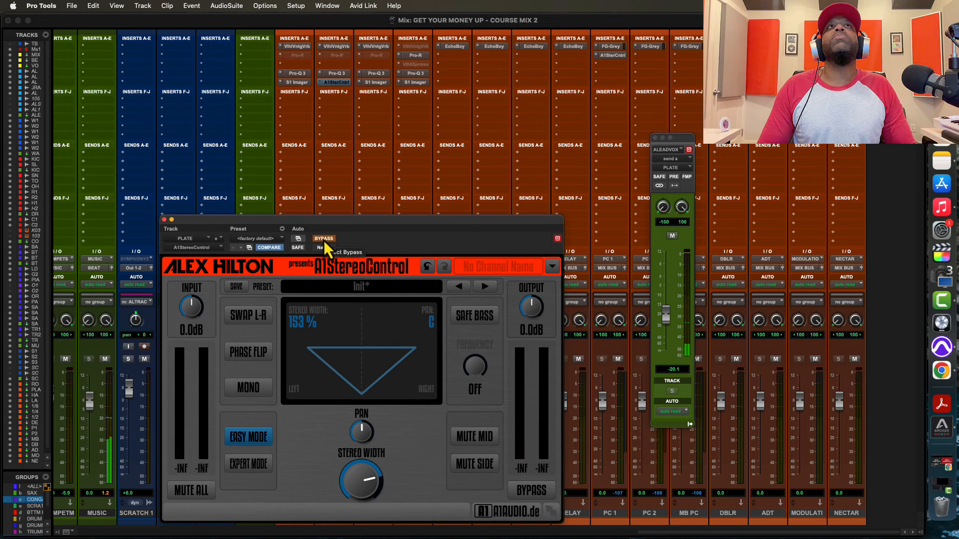
pyautogui.click(323, 239)
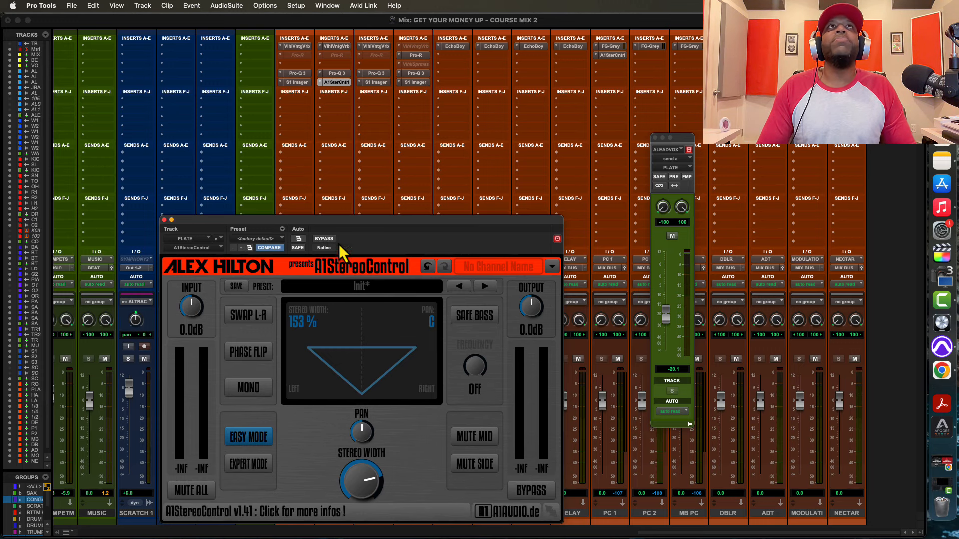
pyautogui.moveTo(295, 229); pyautogui.dragTo(308, 216)
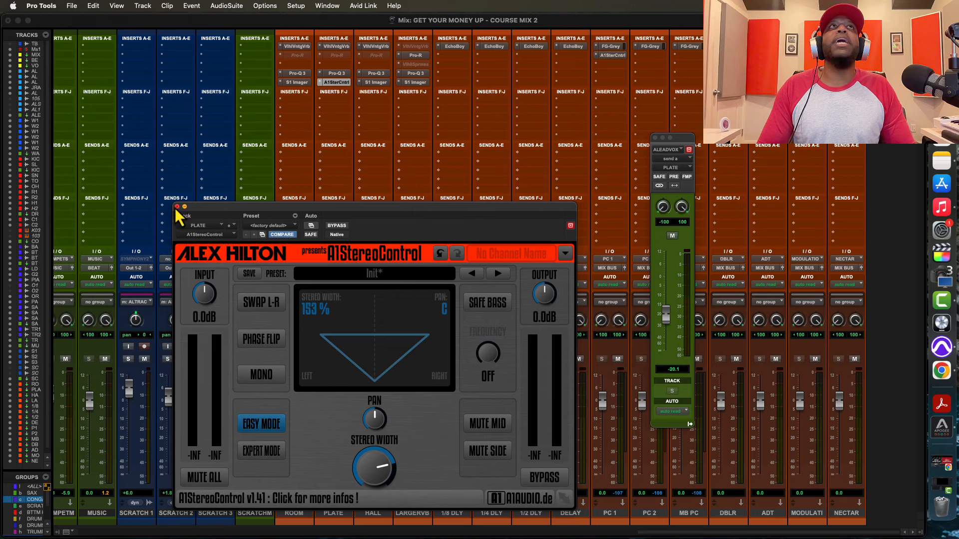
pyautogui.click(178, 207)
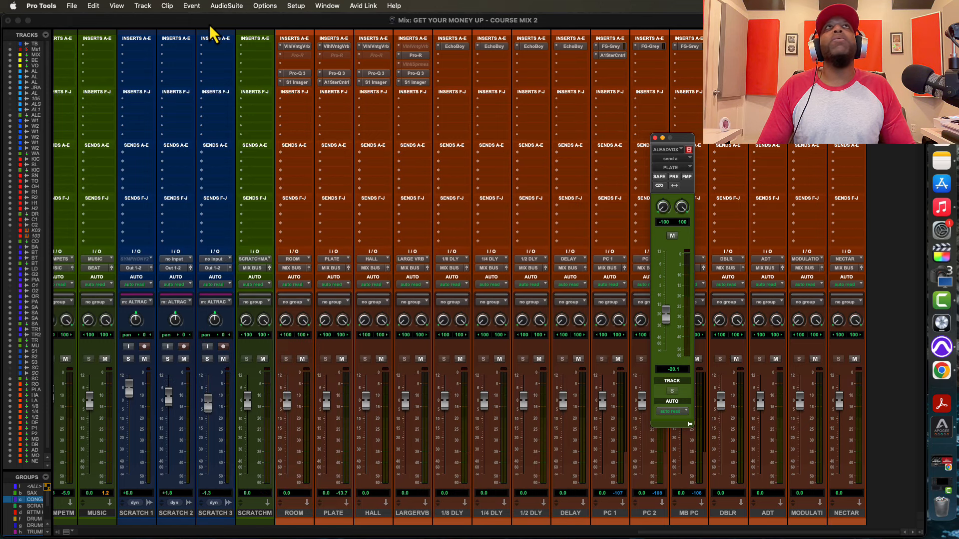
# Return to the edit view and add send B from AL LEADVOXMAS to the stereo PC 1 bus
pyautogui.moveTo(208, 25); pyautogui.dragTo(210, 23)
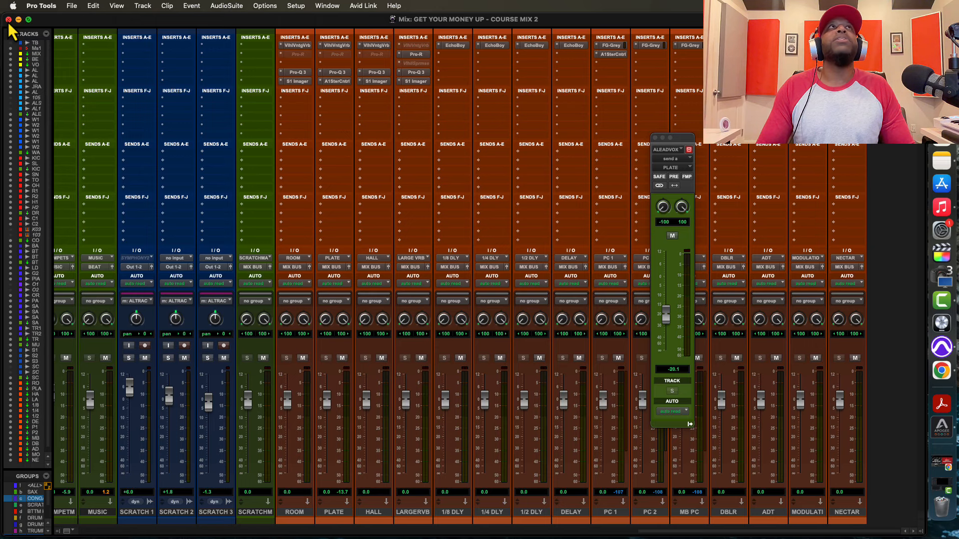
pyautogui.press('super+equal')
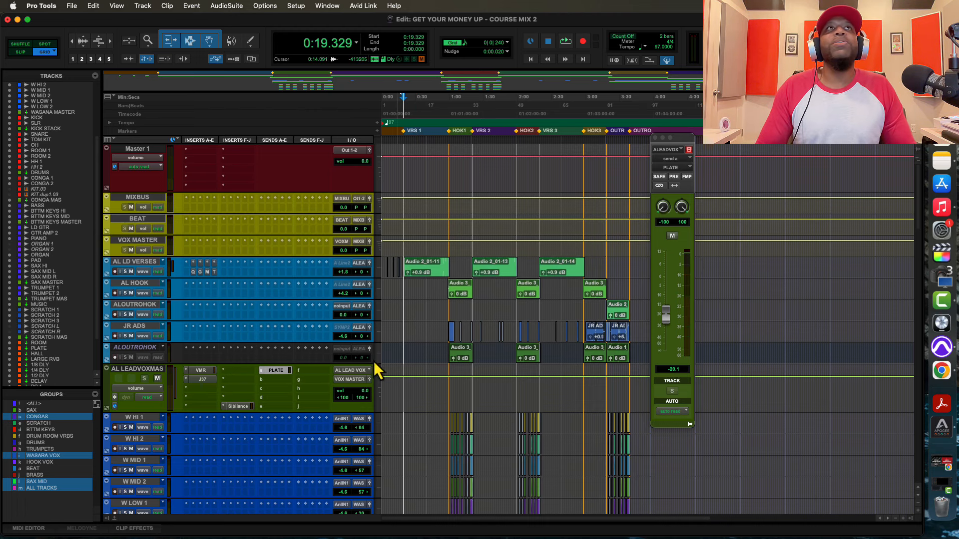
pyautogui.click(262, 382)
pyautogui.moveTo(272, 390)
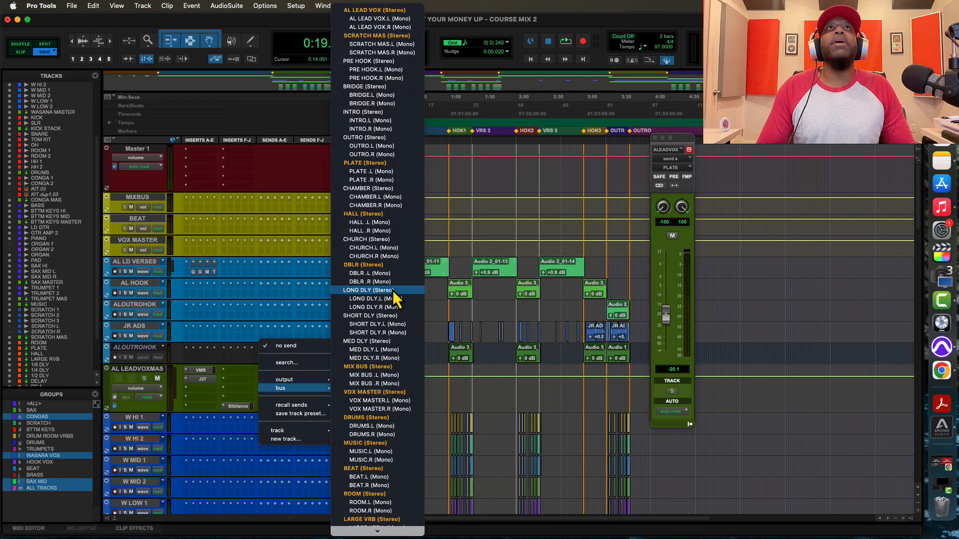
pyautogui.scroll(-15, 393, 293)
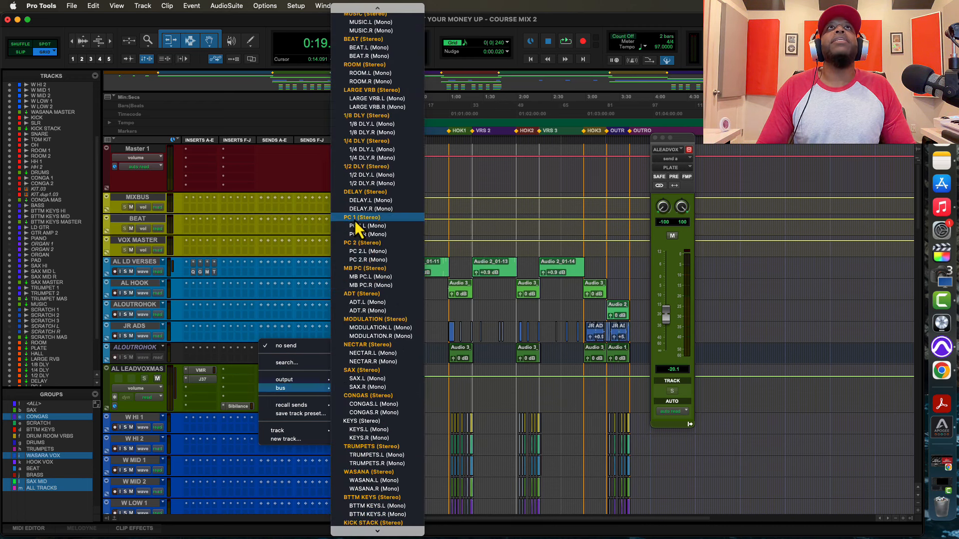
pyautogui.click(362, 219)
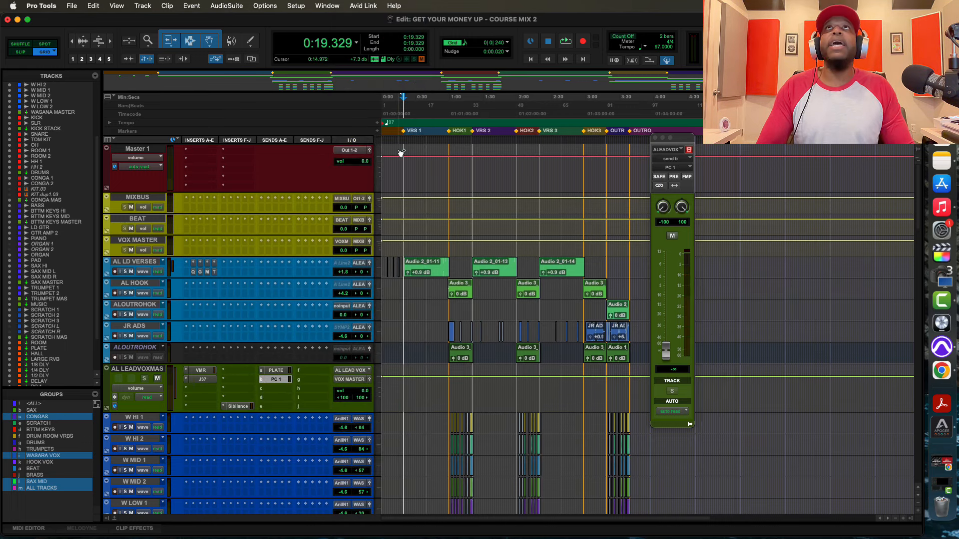
# Open the FG-Grey compressor on the PC 1 track in the mixer view and raise the PC 1 send to about +0.7 dB
pyautogui.press('super+equal')
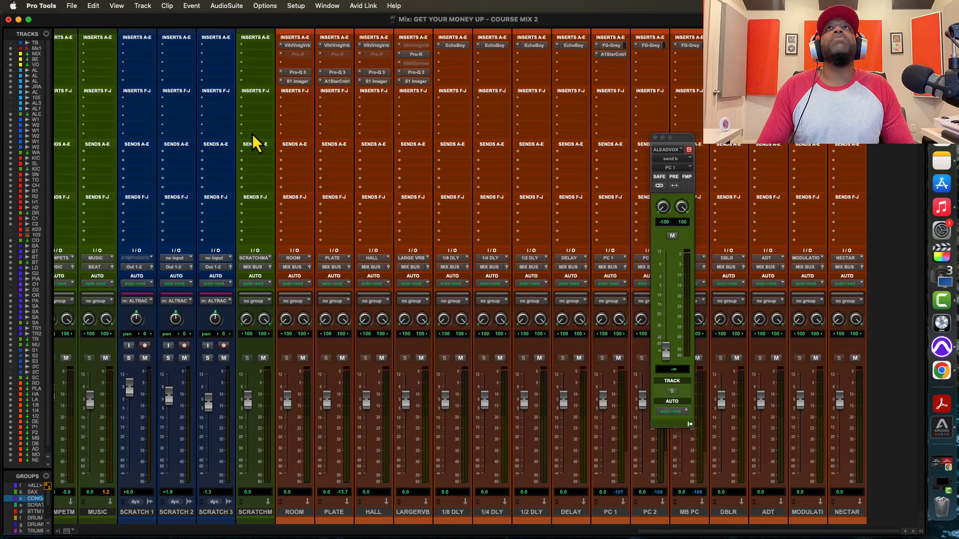
pyautogui.click(608, 45)
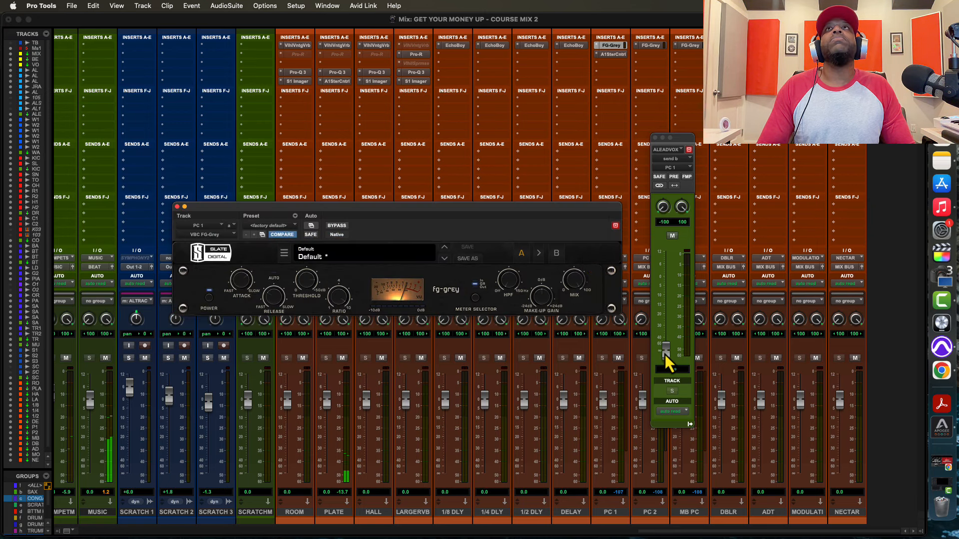
pyautogui.moveTo(665, 351); pyautogui.dragTo(667, 280)
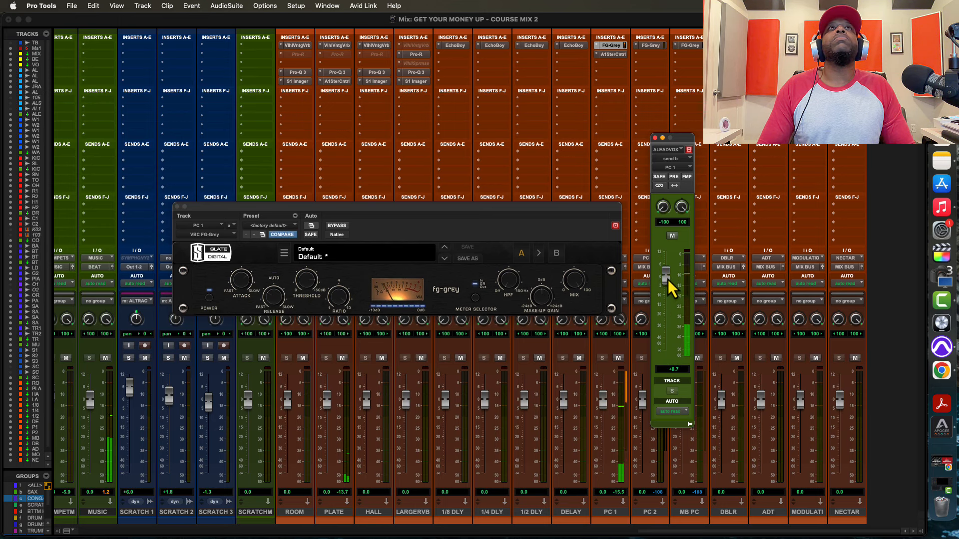
# Lower the FG-Grey threshold to about -43.6 dB and compare the vocal with the PC 1 send muted and unmuted
pyautogui.click(304, 280)
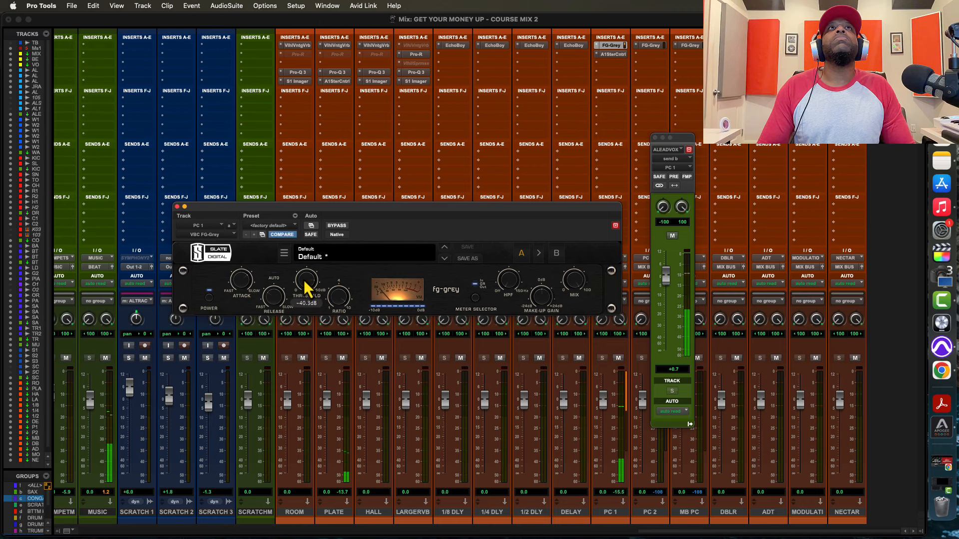
pyautogui.moveTo(304, 281); pyautogui.dragTo(305, 274)
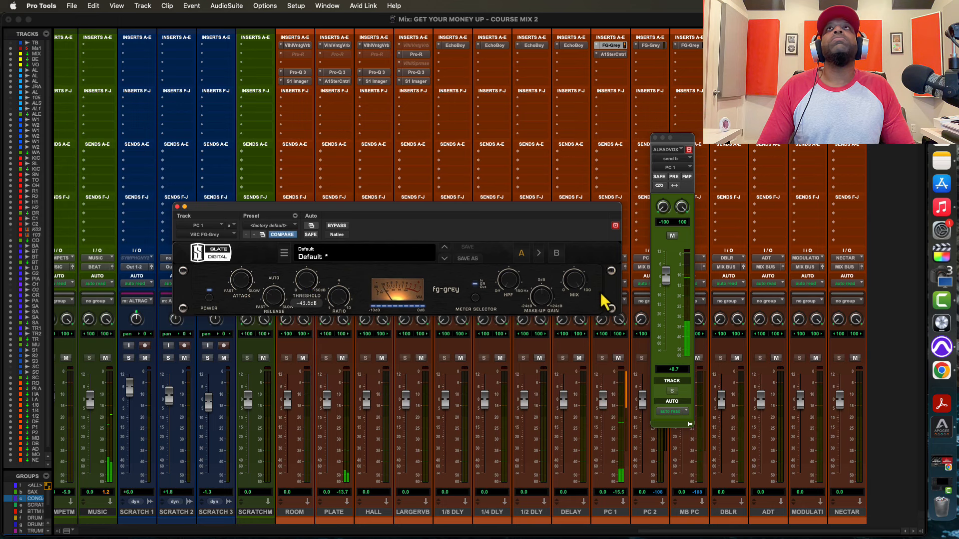
pyautogui.click(672, 236)
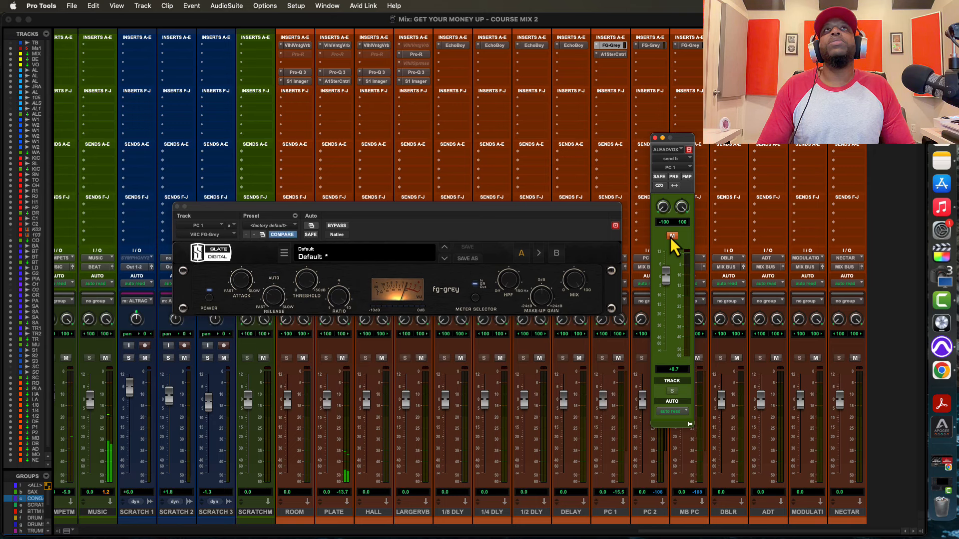
pyautogui.click(671, 236)
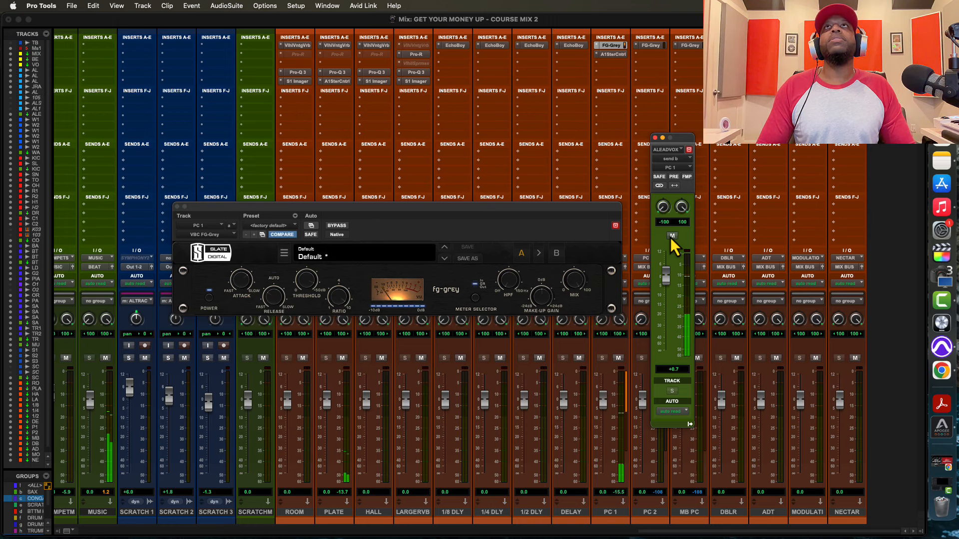
pyautogui.click(671, 236)
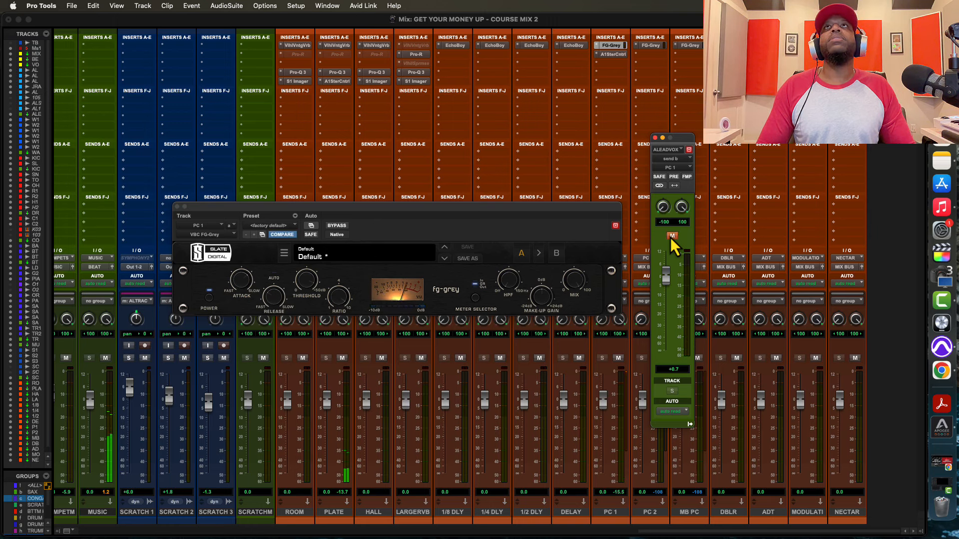
pyautogui.click(671, 236)
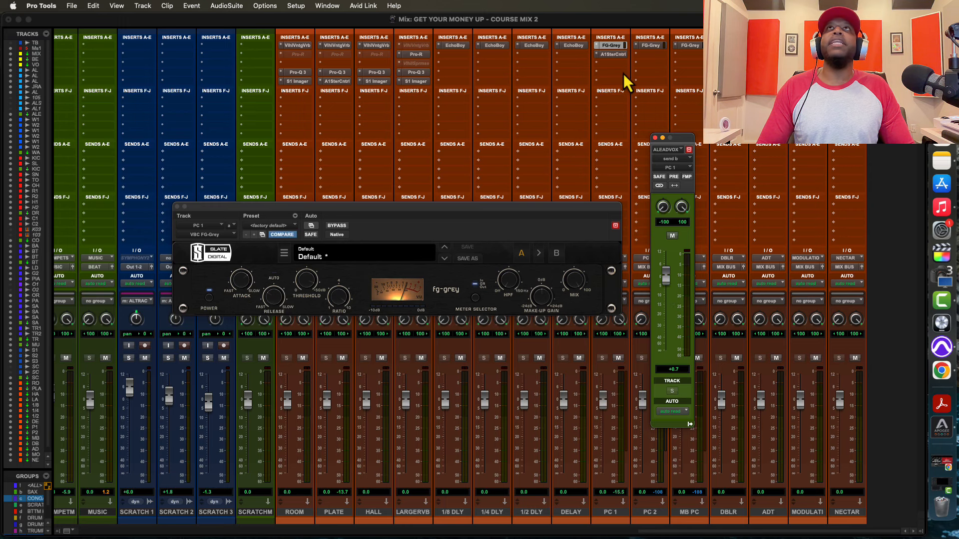
# Open A1StereoControl on the PC 1 track, widen the stereo width to 200 %, and compare it with bypass during playback
pyautogui.click(612, 55)
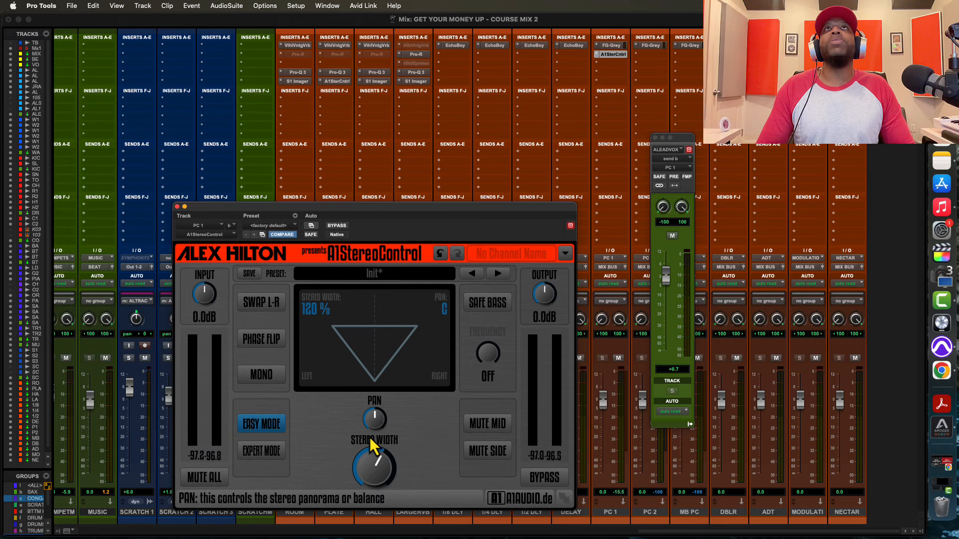
pyautogui.moveTo(368, 478); pyautogui.dragTo(369, 444)
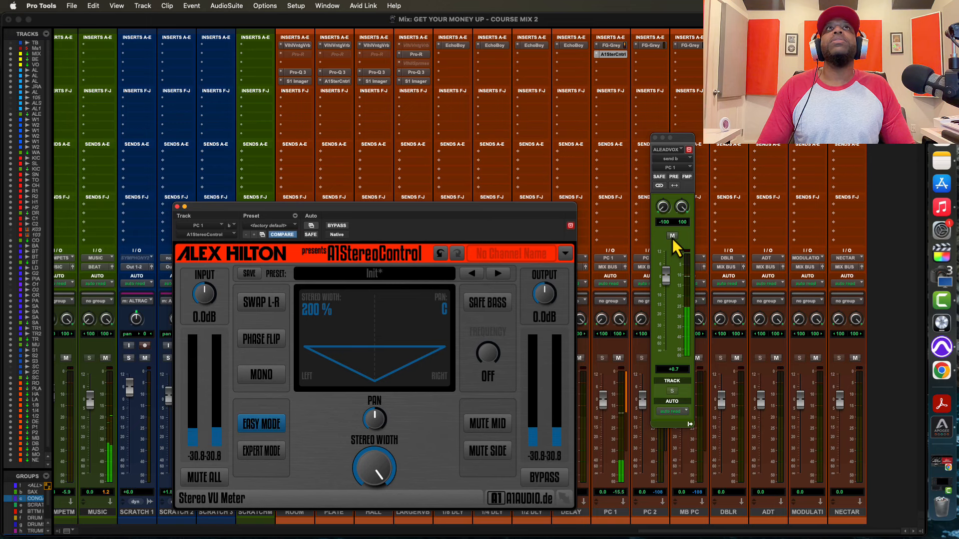
pyautogui.click(336, 226)
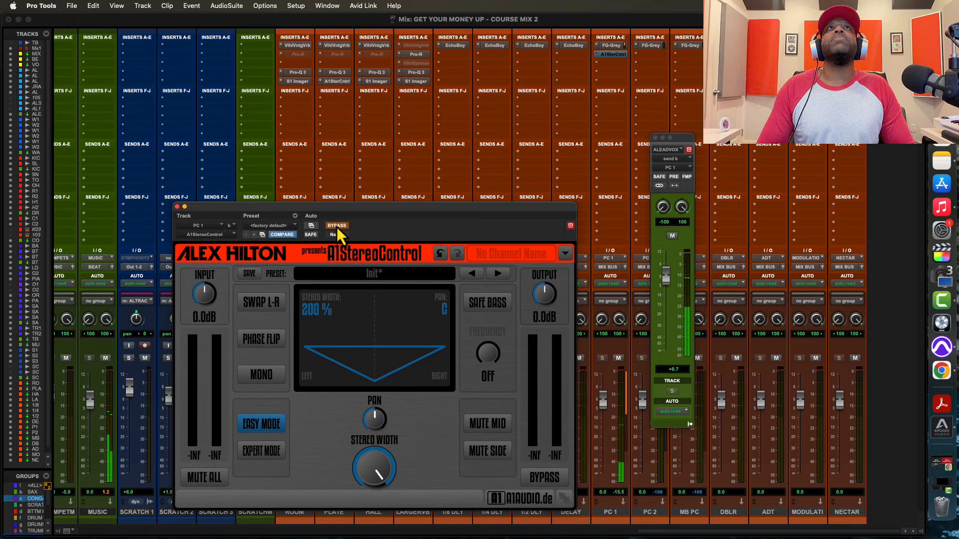
pyautogui.click(336, 226)
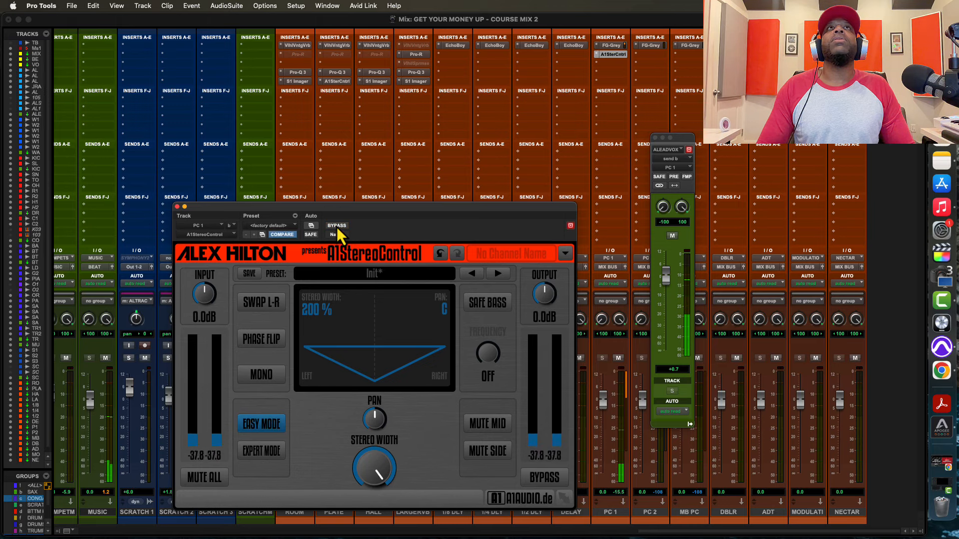
pyautogui.click(336, 226)
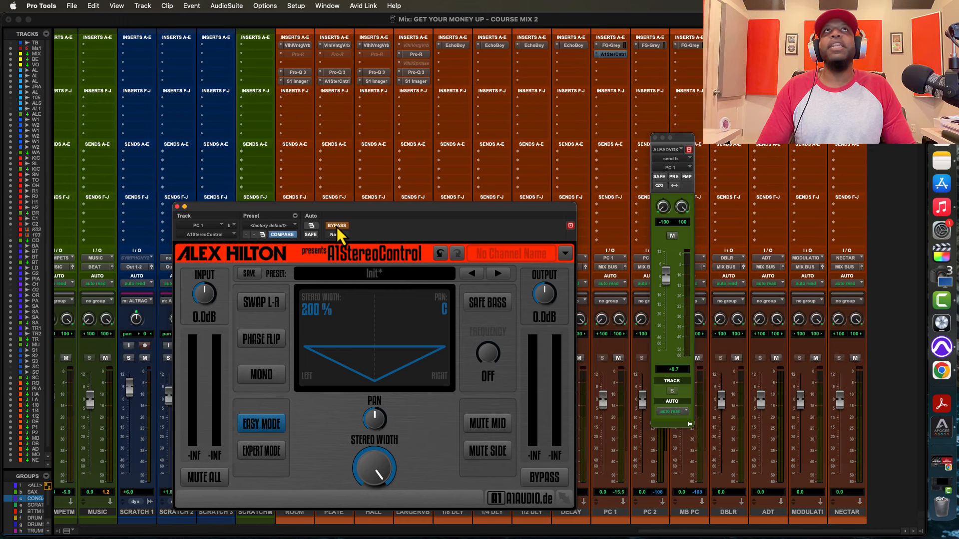
pyautogui.click(336, 226)
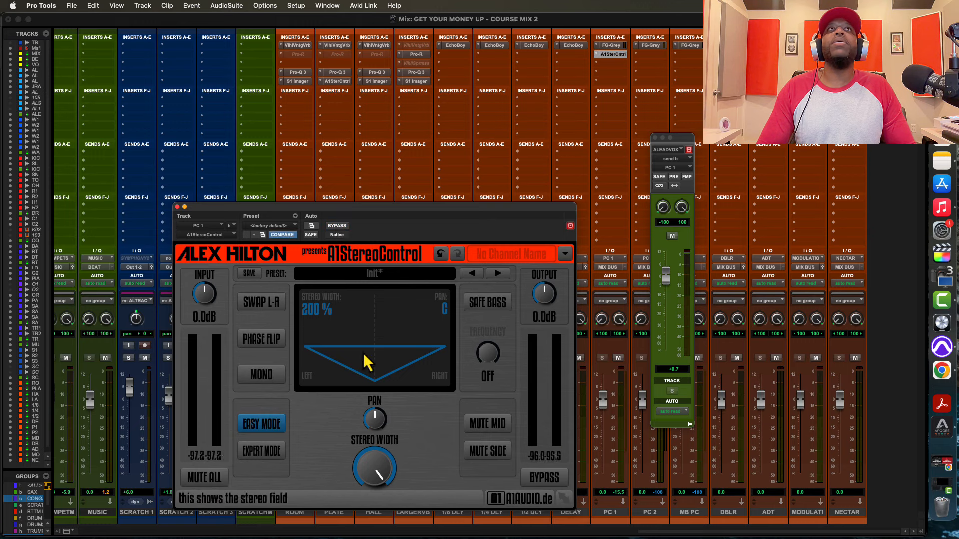
# Set the PC 1 stereo width to 132 % and compare A1StereoControl bypassed and active
pyautogui.moveTo(374, 475); pyautogui.dragTo(373, 503)
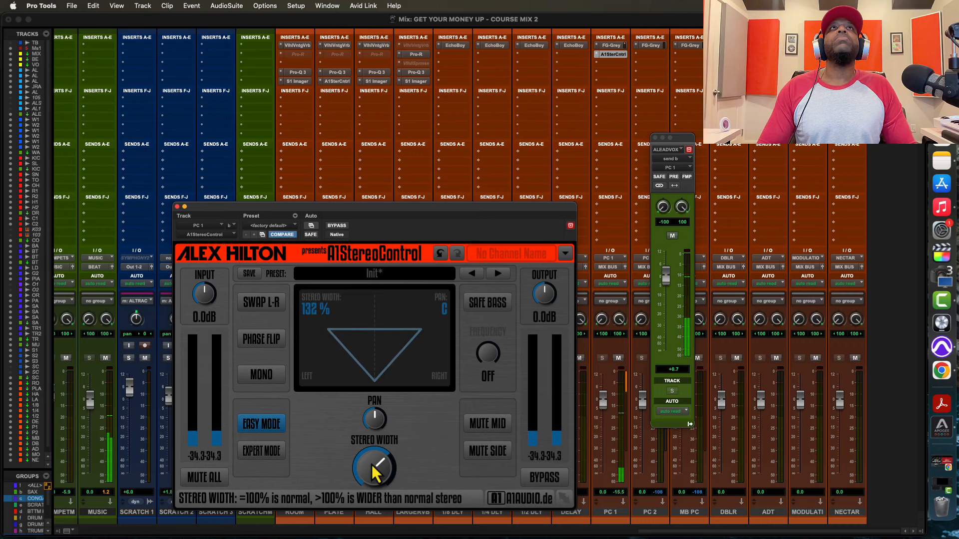
pyautogui.click(337, 226)
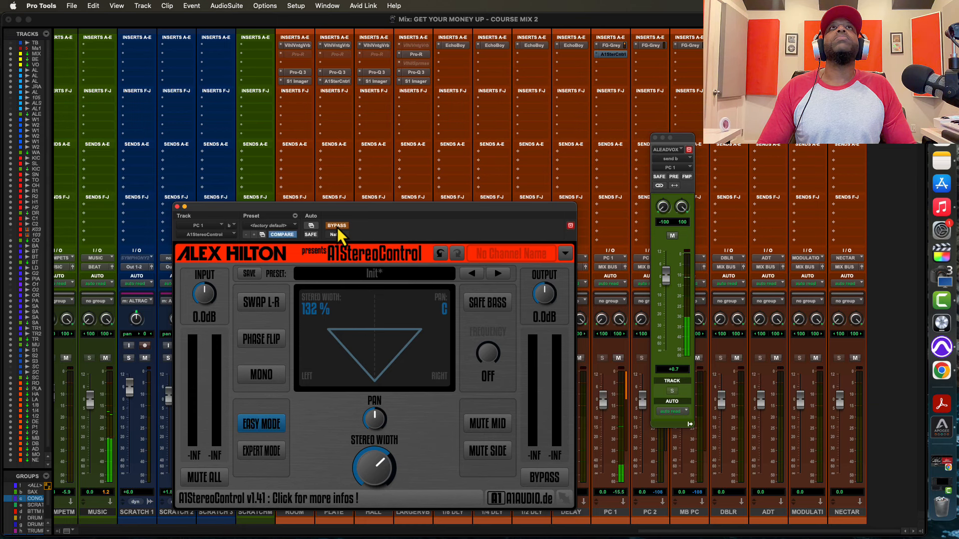
pyautogui.click(337, 225)
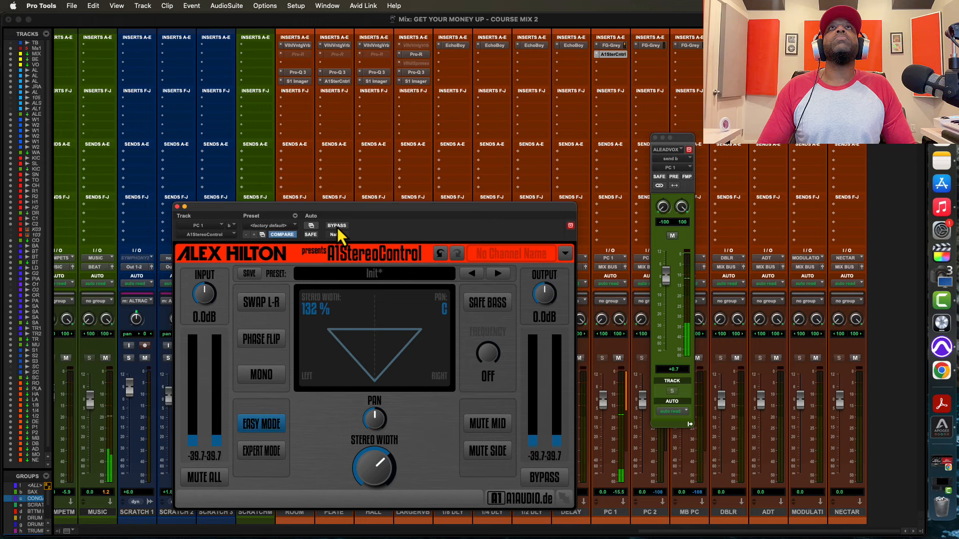
pyautogui.click(336, 226)
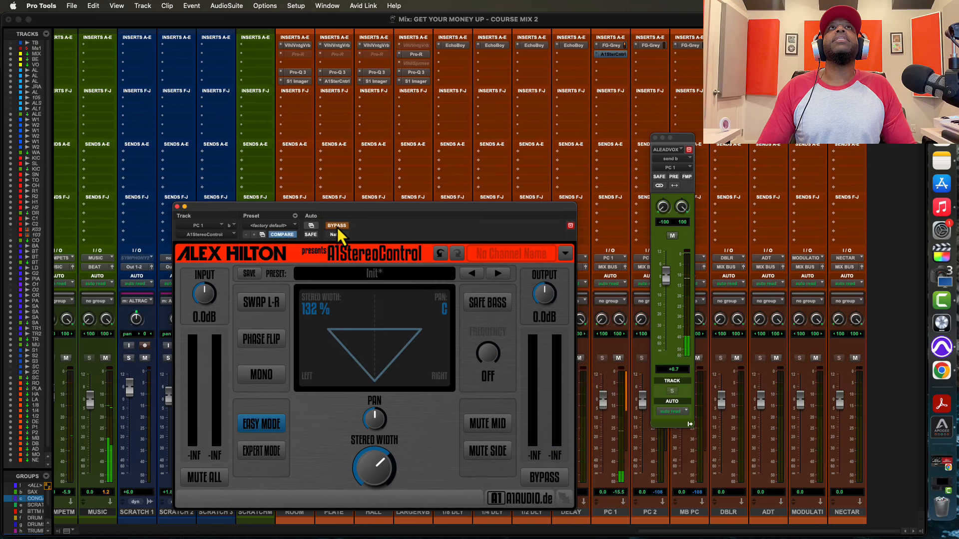
pyautogui.click(337, 227)
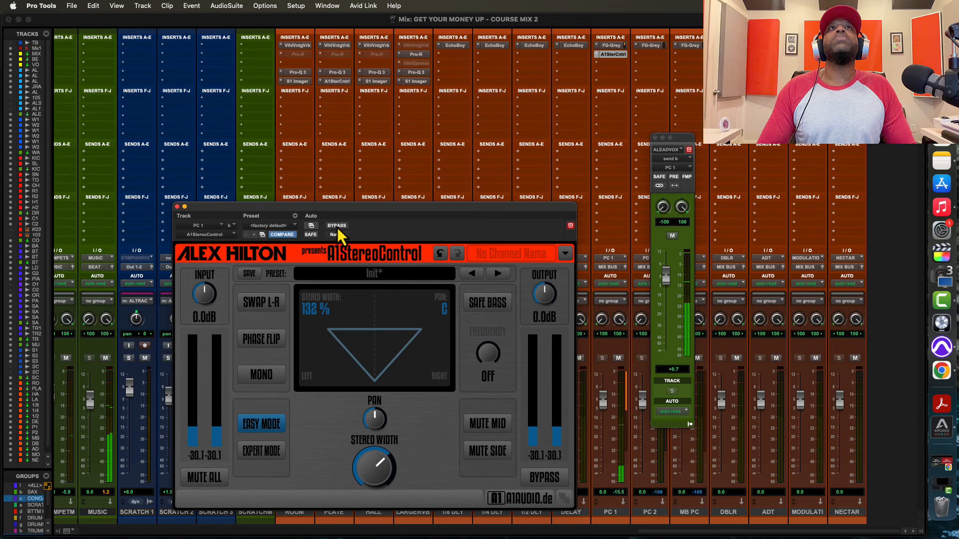
# Restart playback, lower the PC 1 send to about 0.0 dB, compare it muted and unmuted, and stop playback
pyautogui.press('space')
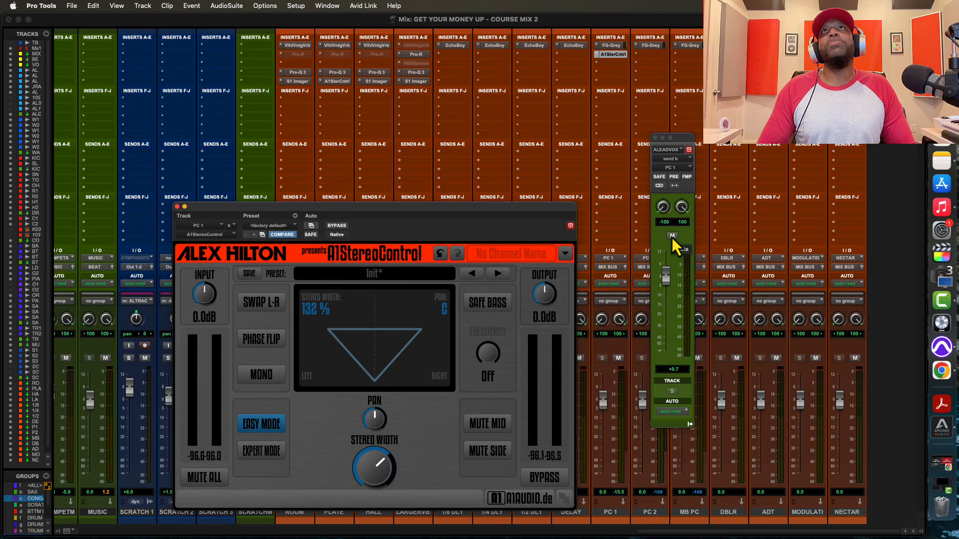
pyautogui.press('space')
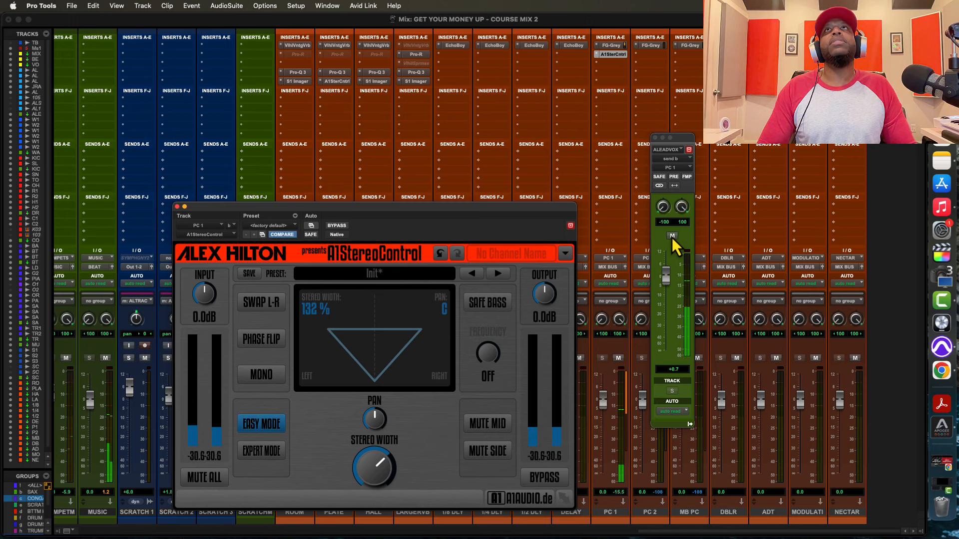
pyautogui.click(672, 236)
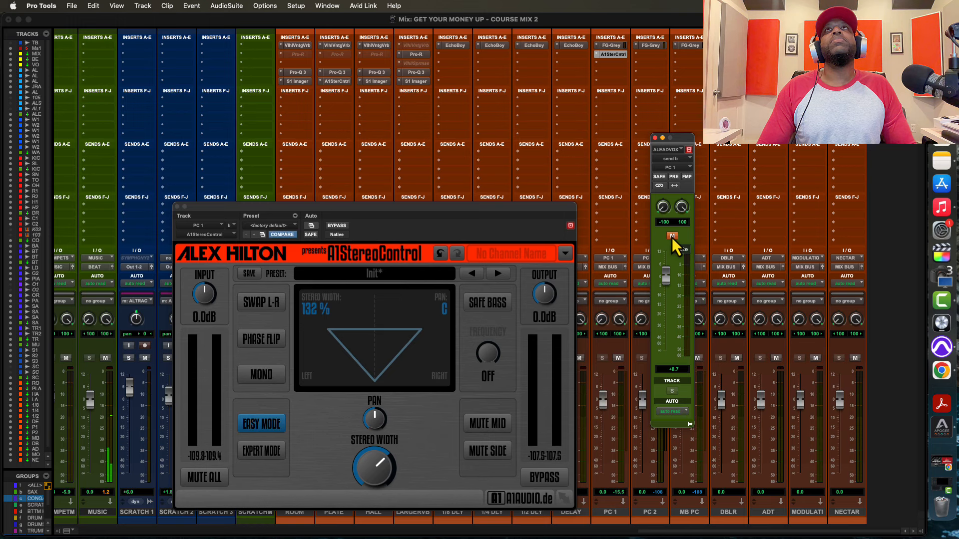
pyautogui.click(673, 236)
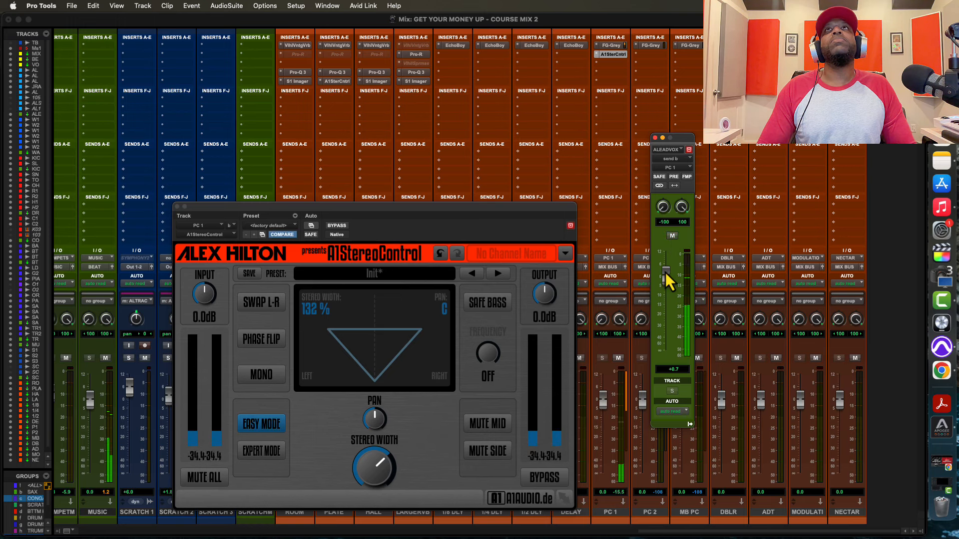
pyautogui.moveTo(665, 272); pyautogui.dragTo(664, 275)
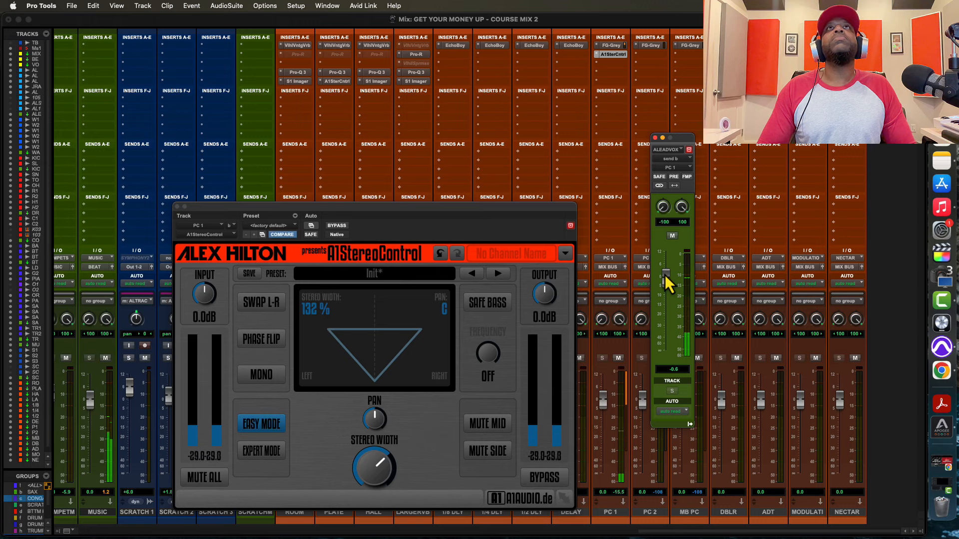
pyautogui.click(672, 236)
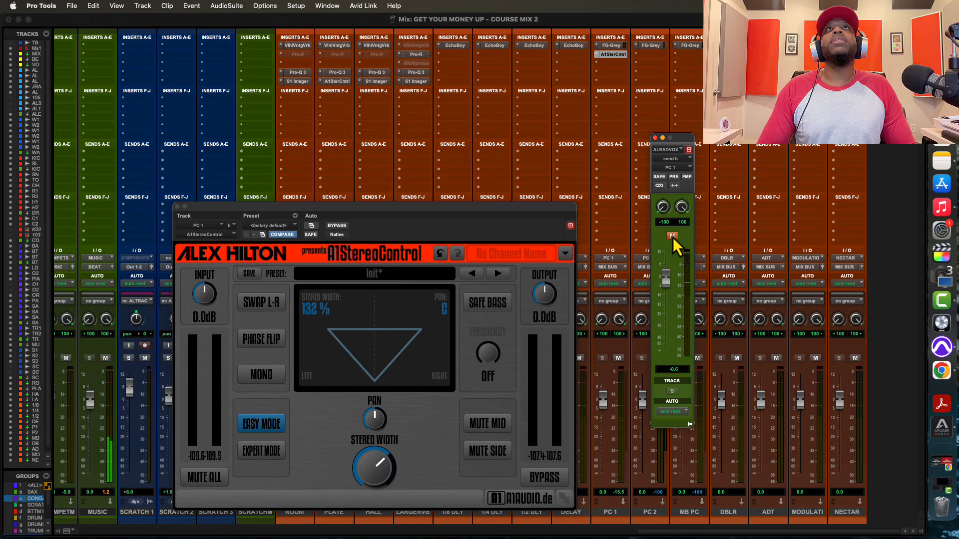
pyautogui.click(672, 236)
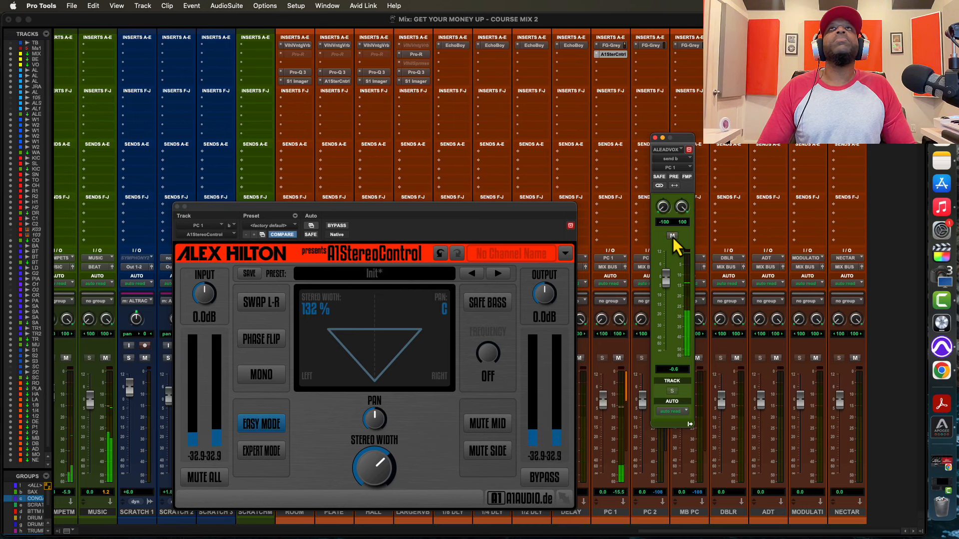
pyautogui.press('space')
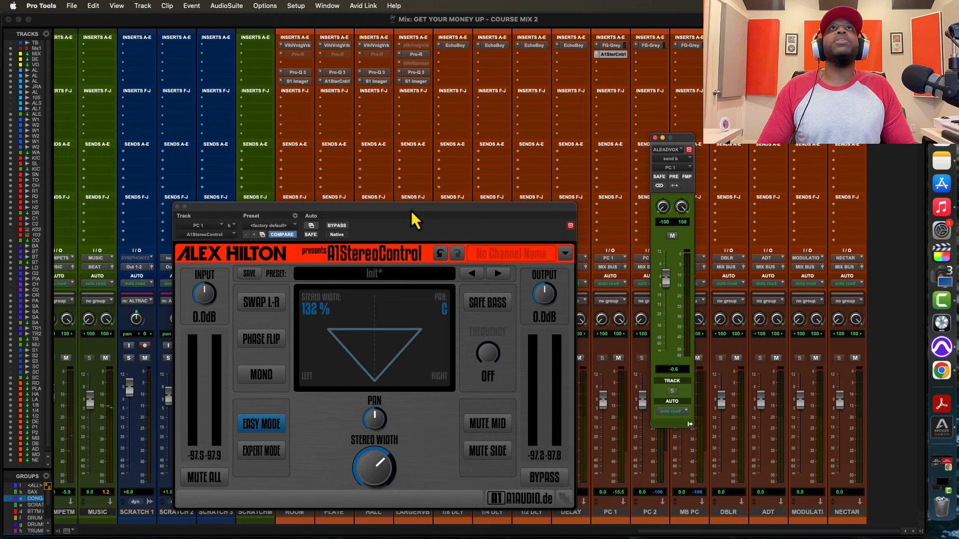
# Return to the edit view and close the A1StereoControl plug-in
pyautogui.moveTo(400, 208); pyautogui.dragTo(448, 206)
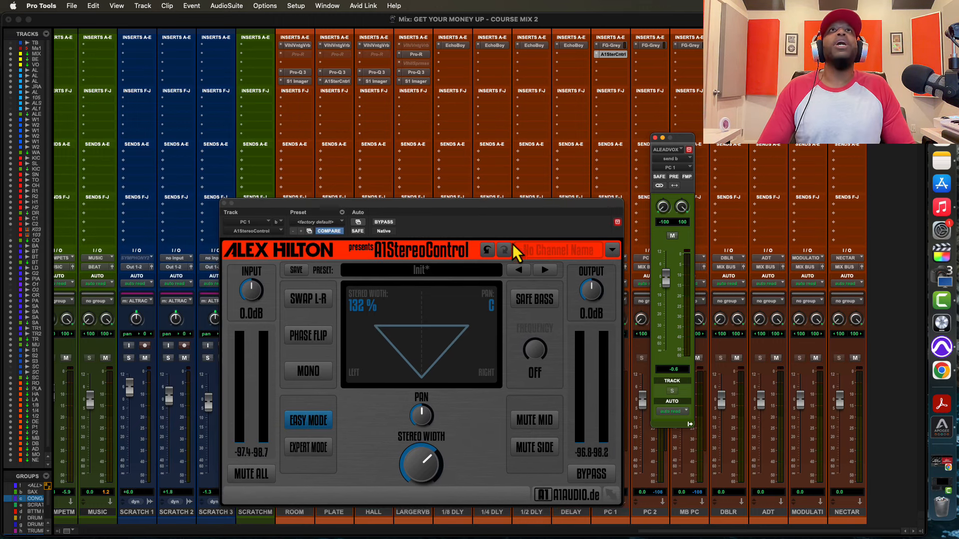
pyautogui.press('super+equal')
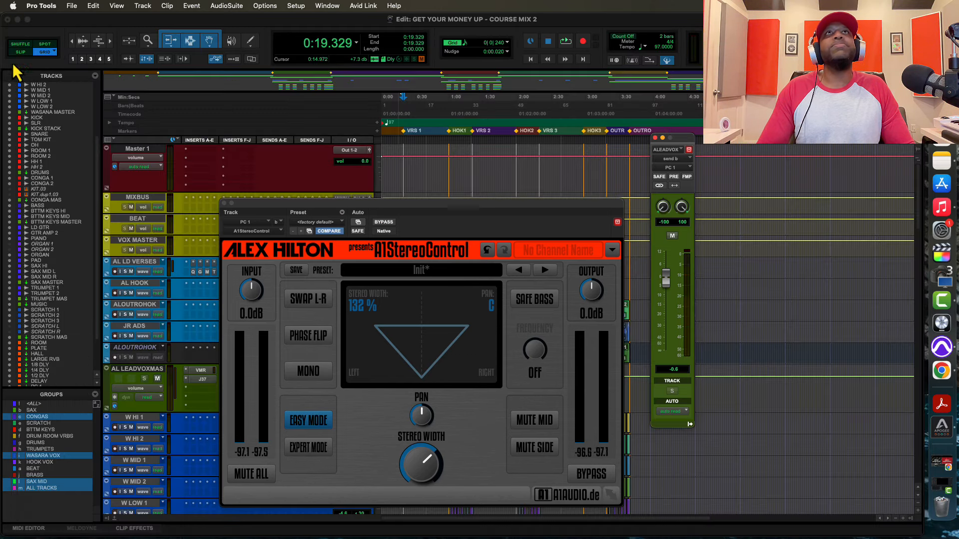
pyautogui.click(224, 204)
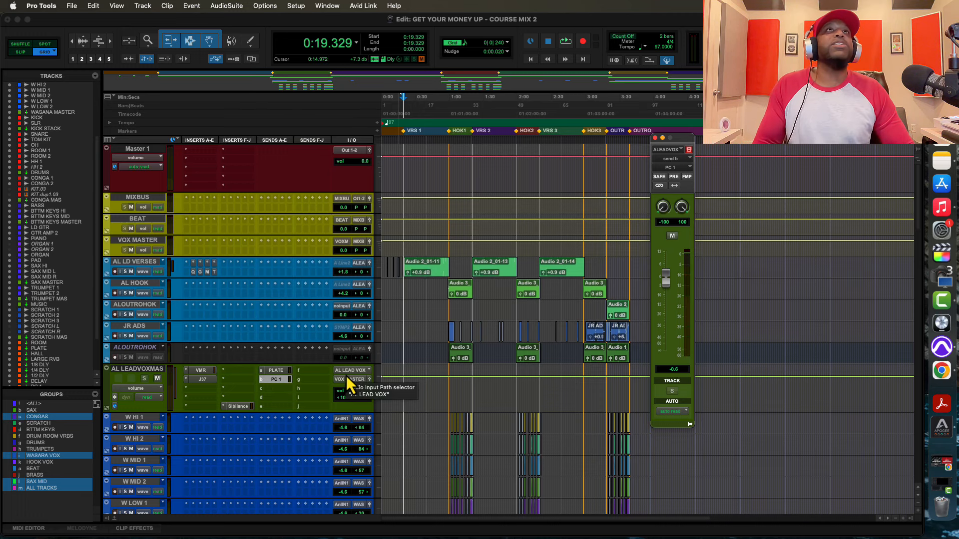
# Add send C from AL LEADVOXMAS to the stereo DBLR bus and switch back to the mixer view
pyautogui.click(263, 391)
pyautogui.moveTo(274, 391)
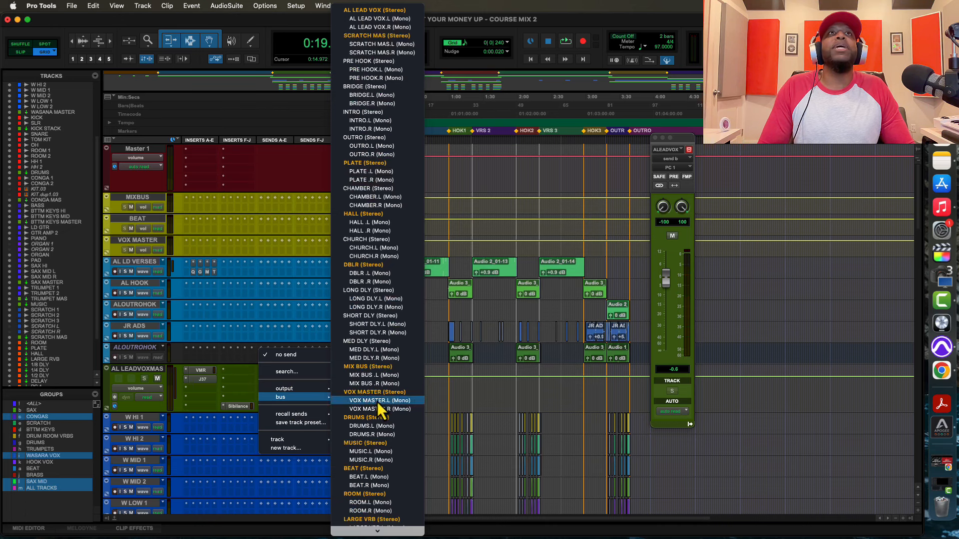
pyautogui.scroll(-3, 376, 402)
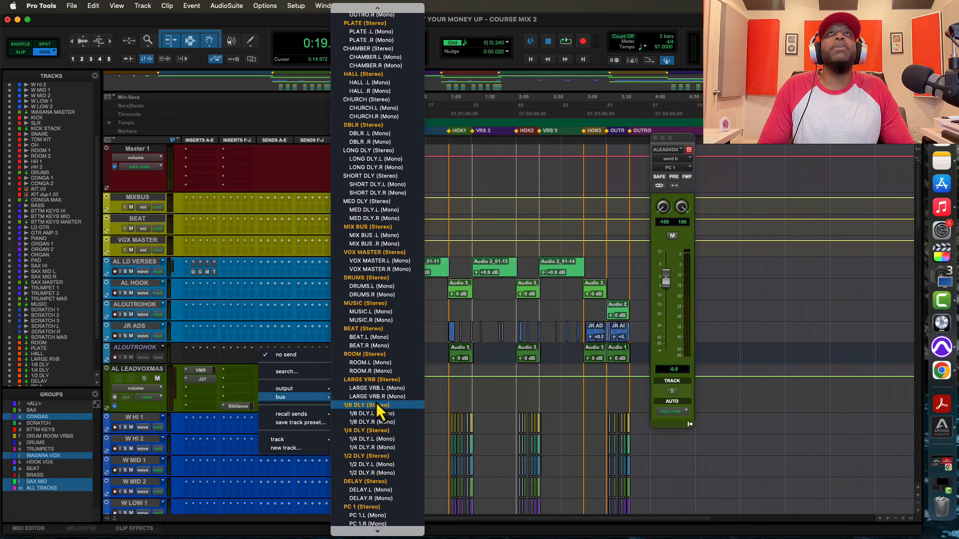
pyautogui.scroll(-10, 367, 400)
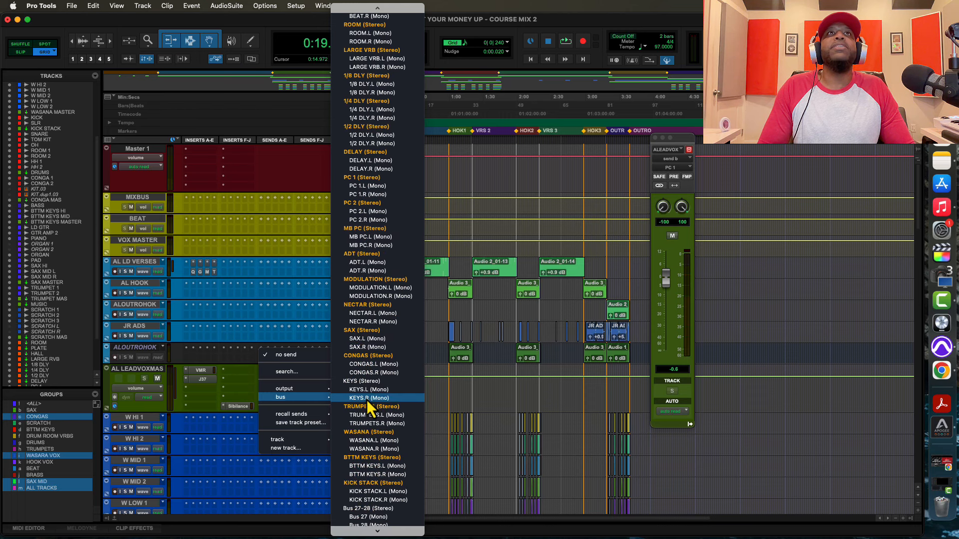
pyautogui.scroll(7, 368, 401)
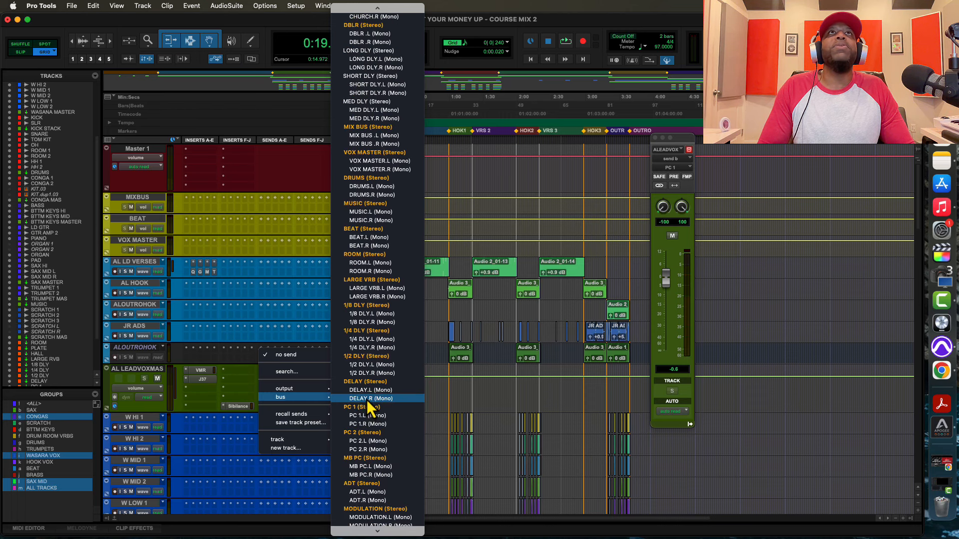
pyautogui.scroll(6, 369, 401)
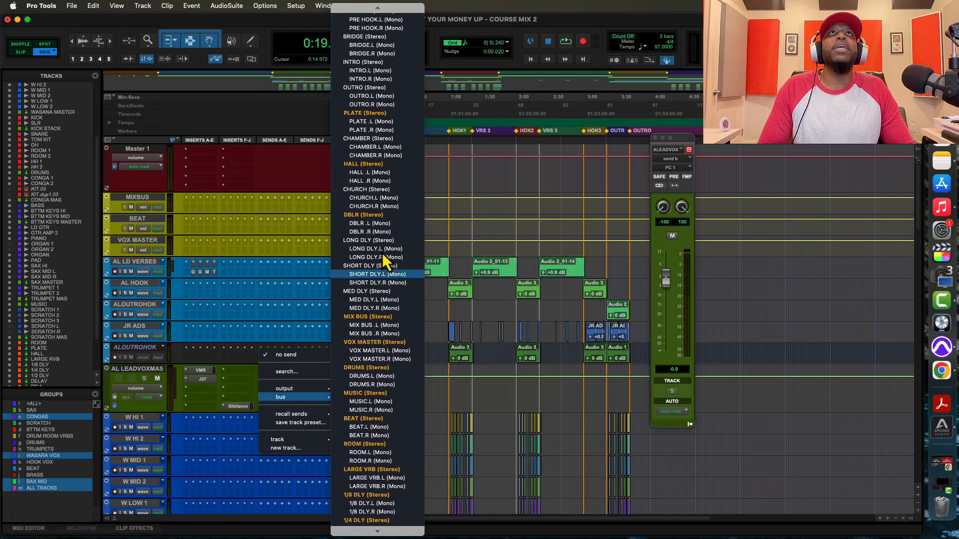
pyautogui.click(371, 217)
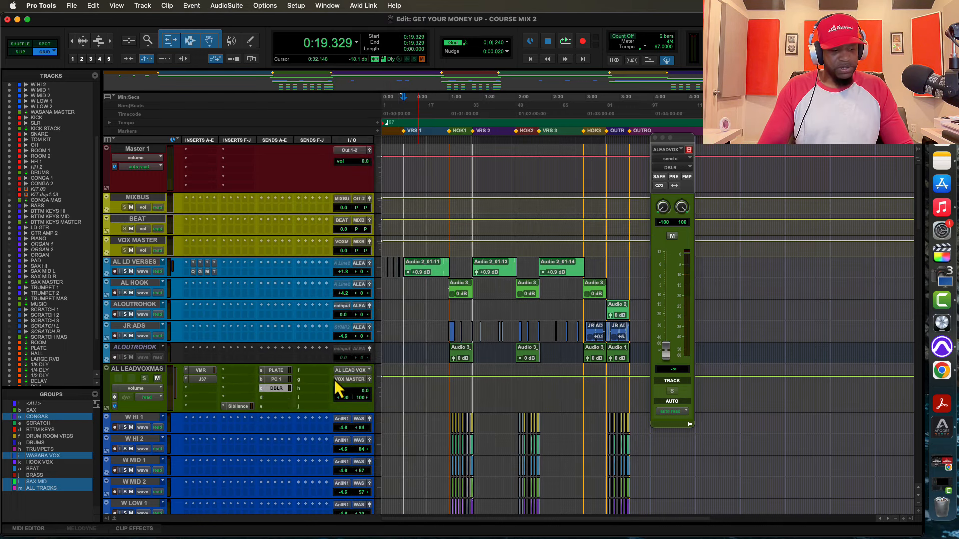
pyautogui.press('super+equal')
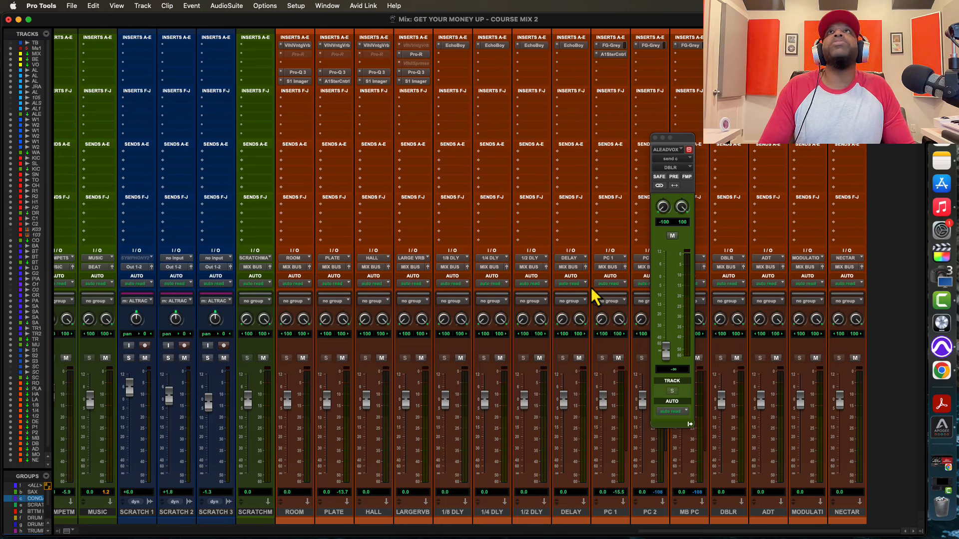
# Open the Doubler plug-in on the DBLR track and raise the lead vocal's DBLR send to about -20.6 dB during playback
pyautogui.click(729, 46)
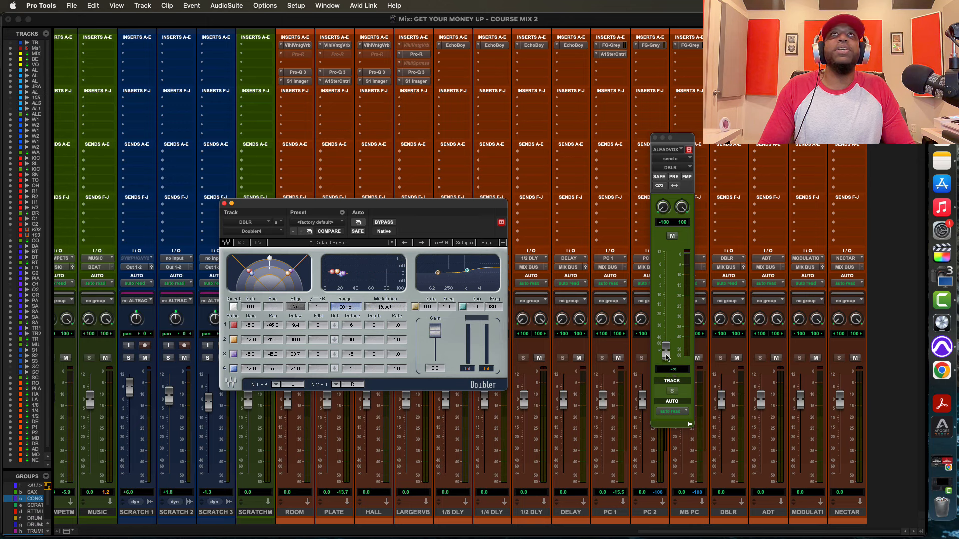
pyautogui.moveTo(667, 355)
pyautogui.mouseDown()
pyautogui.moveTo(669, 280)
pyautogui.moveTo(667, 362)
pyautogui.mouseUp()
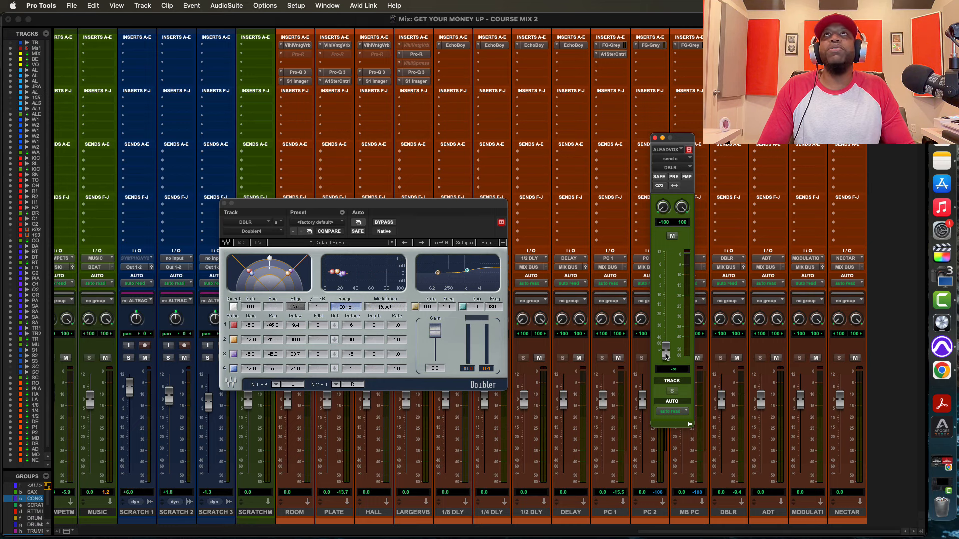
pyautogui.moveTo(666, 355); pyautogui.dragTo(669, 287)
pyautogui.moveTo(670, 289); pyautogui.dragTo(669, 307)
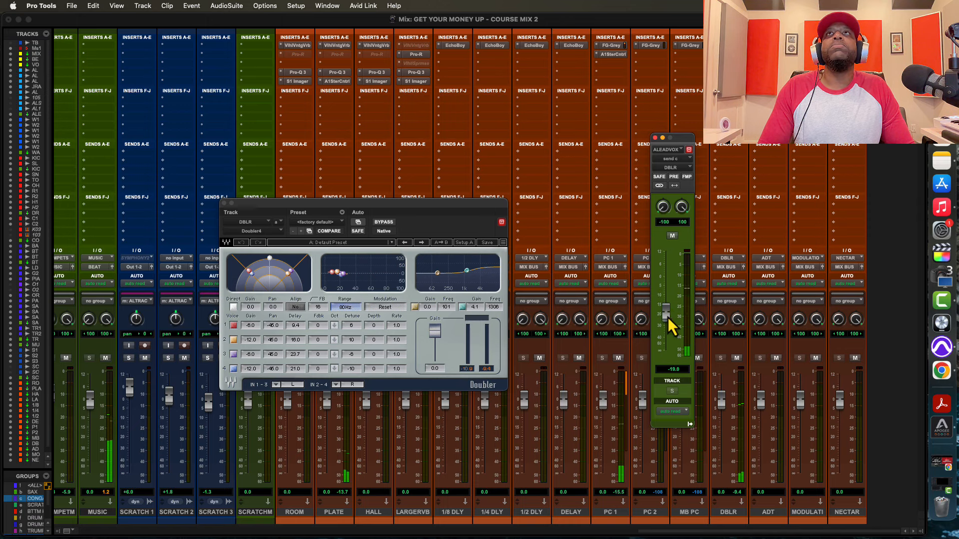
pyautogui.moveTo(667, 317); pyautogui.dragTo(667, 318)
# Compare the DBLR send muted and unmuted, and fine-tune its level to about -19.5 dB
pyautogui.click(672, 236)
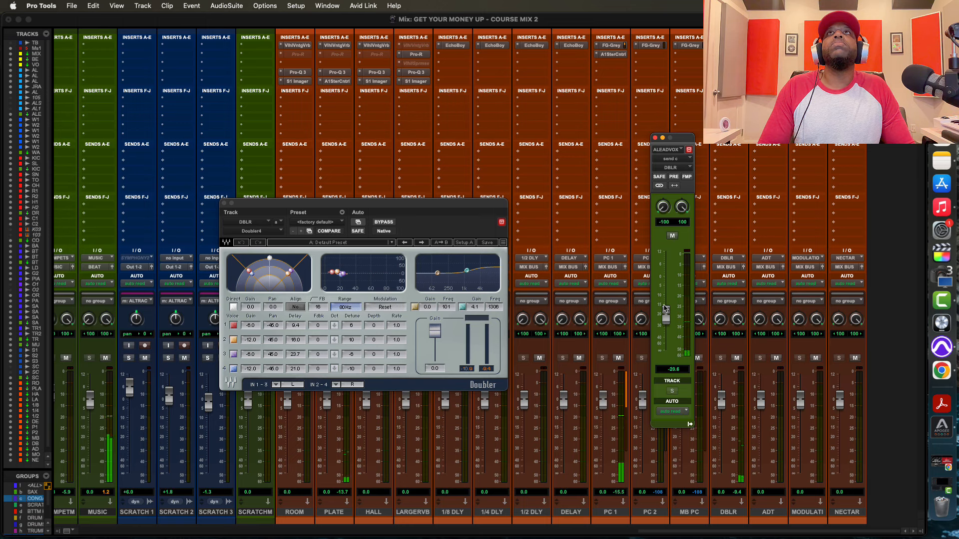
pyautogui.click(672, 236)
pyautogui.moveTo(666, 315); pyautogui.dragTo(666, 312)
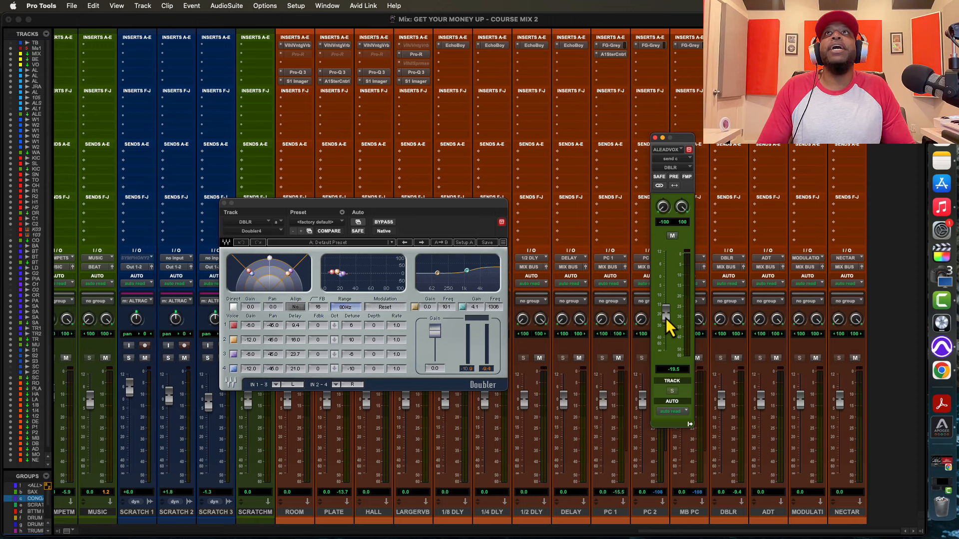
# Close the DBLR send and Doubler windows and return to the edit view
pyautogui.click(655, 139)
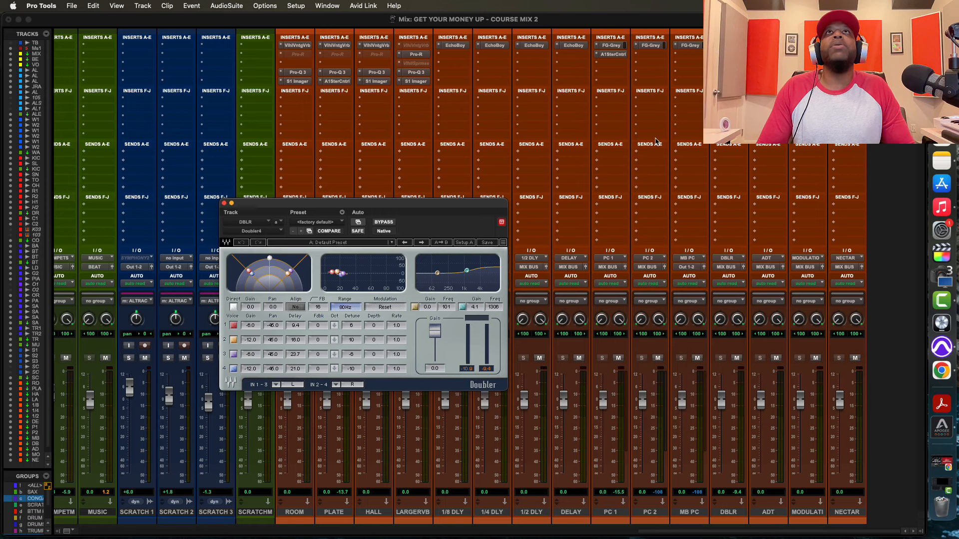
pyautogui.click(224, 203)
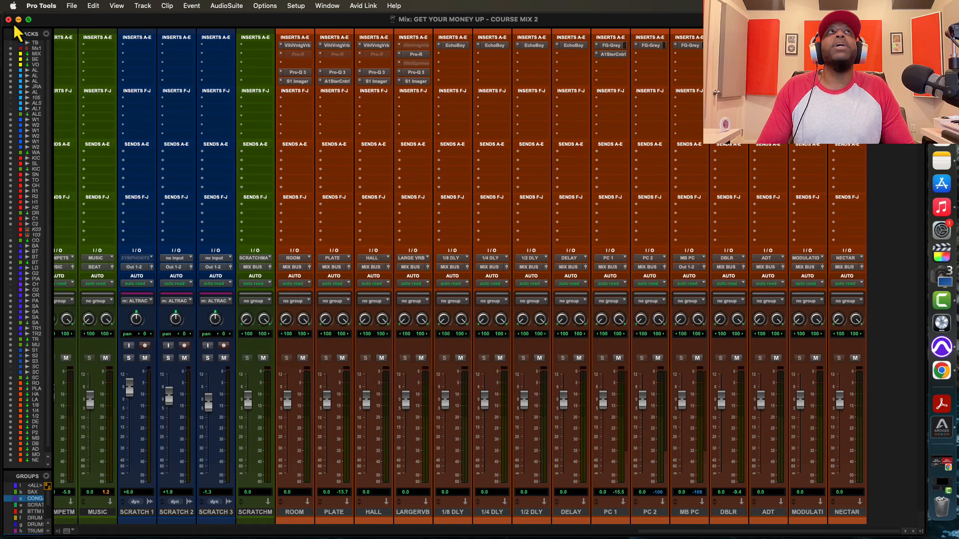
pyautogui.moveTo(1, 1)
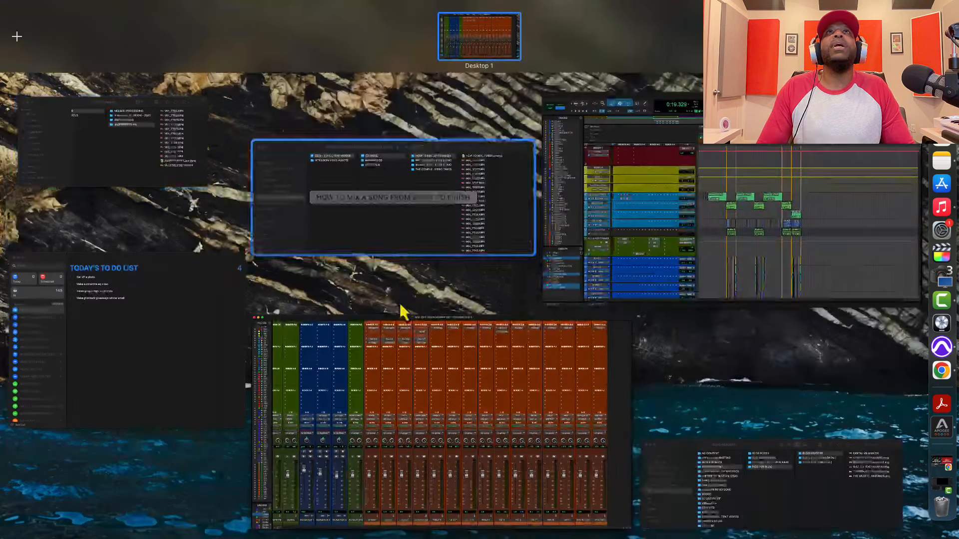
pyautogui.click(681, 260)
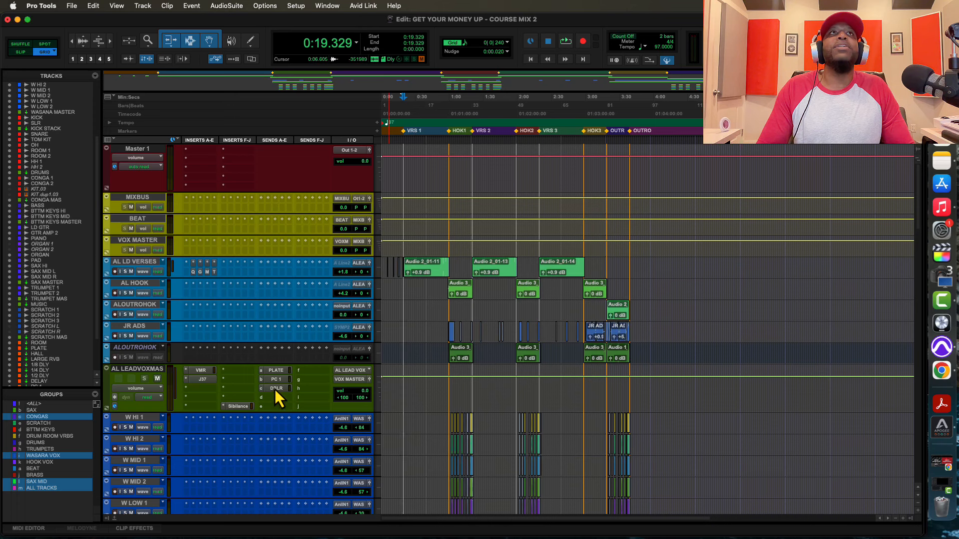
# Play the song from the start of VRS 1 to hear the lead vocal with its sends, and stop playback
pyautogui.hscroll(5, 396, 301)
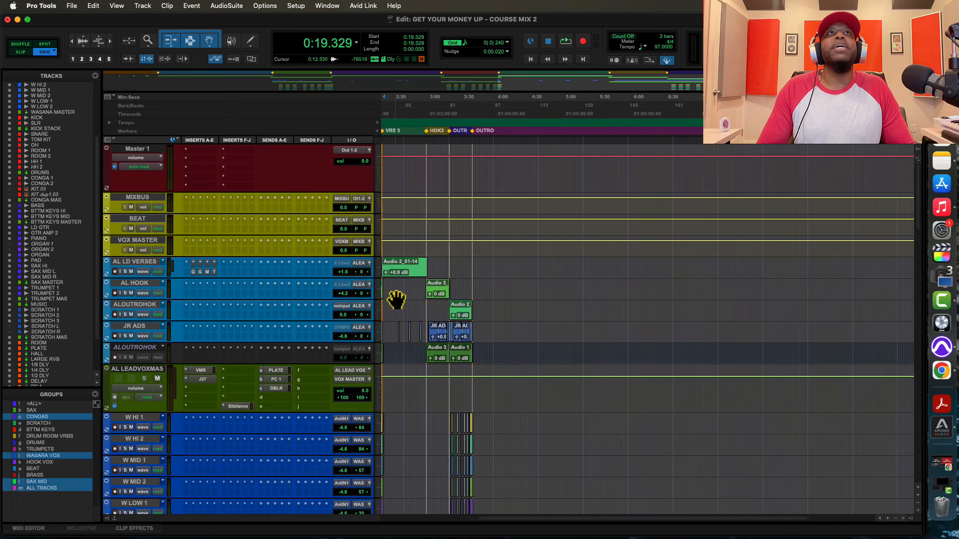
pyautogui.hscroll(-5, 397, 301)
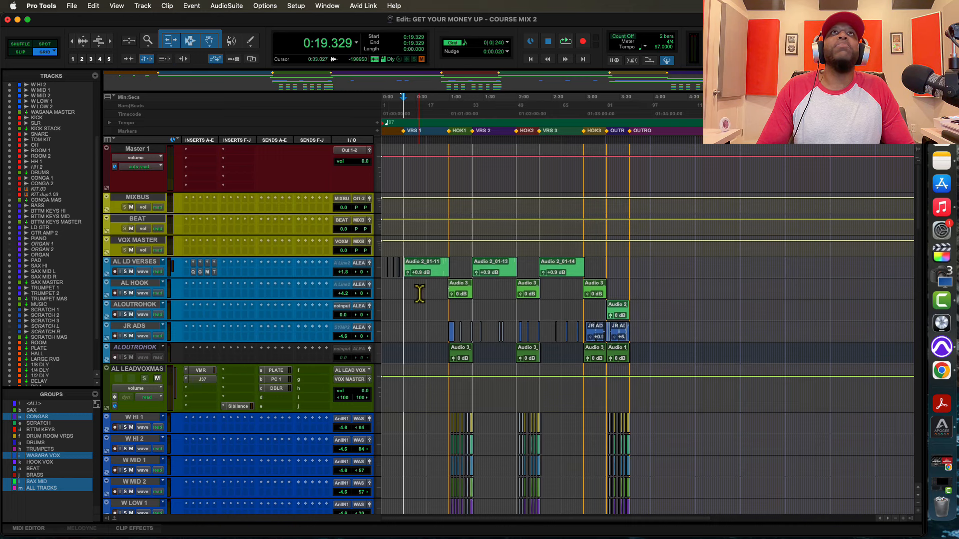
pyautogui.press('space')
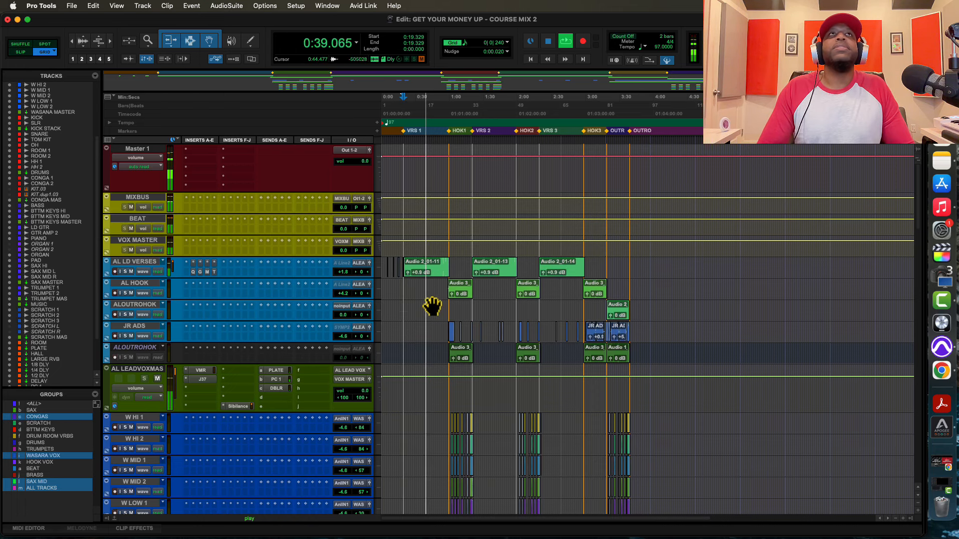
pyautogui.press('space')
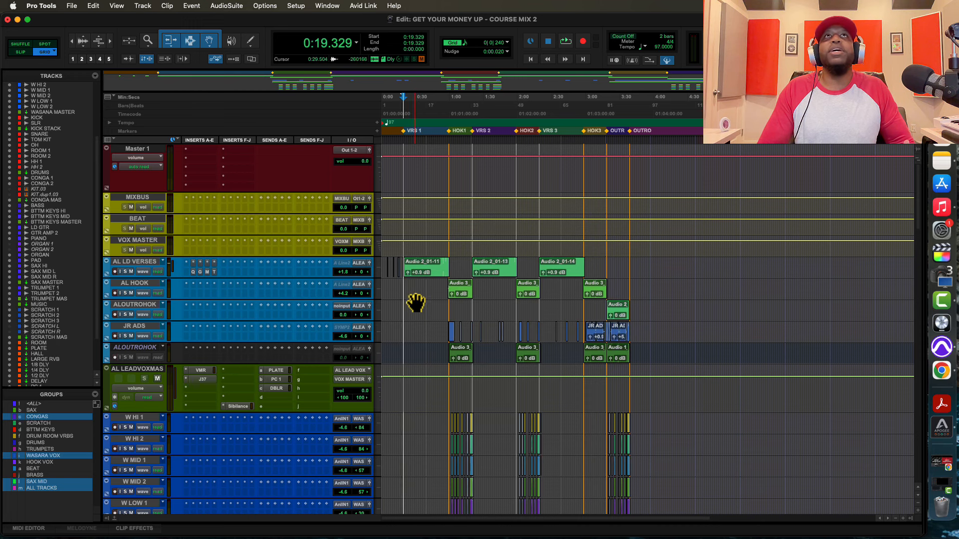
# With the ALL TRACKS group disabled, reset the AL LD VERSES volume to 0.0 dB and audition the verse
pyautogui.keyDown('alt'); pyautogui.click(344, 274); pyautogui.keyUp('alt')
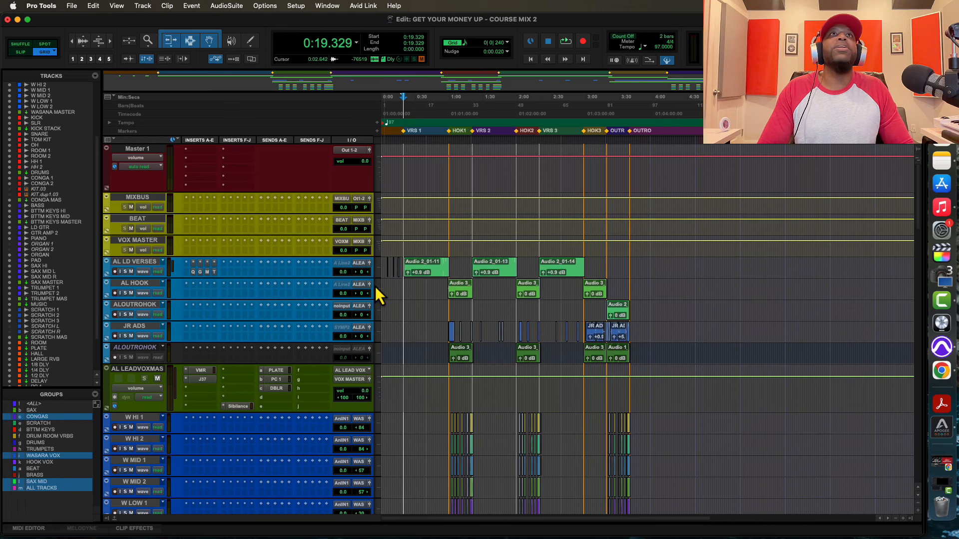
pyautogui.press('super+z')
pyautogui.click(44, 488)
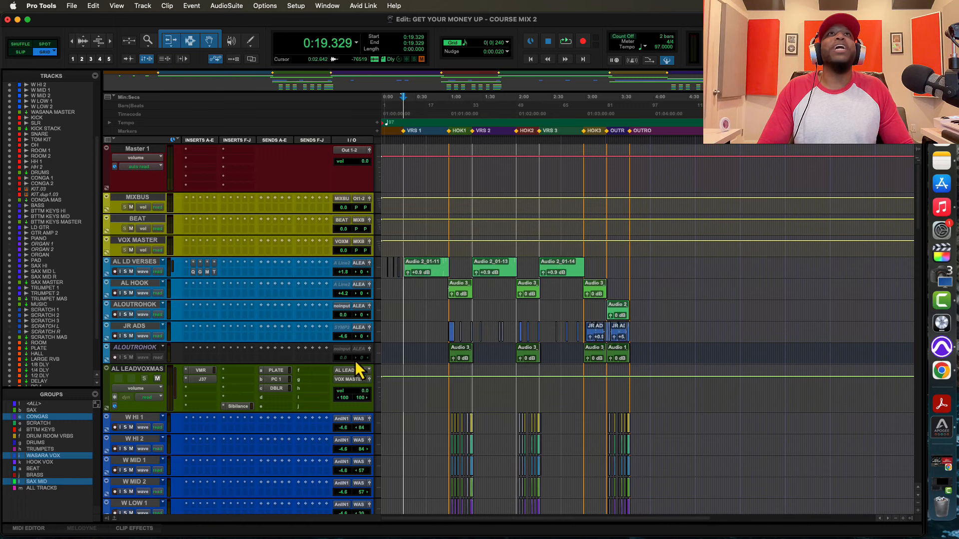
pyautogui.keyDown('alt'); pyautogui.click(344, 272); pyautogui.keyUp('alt')
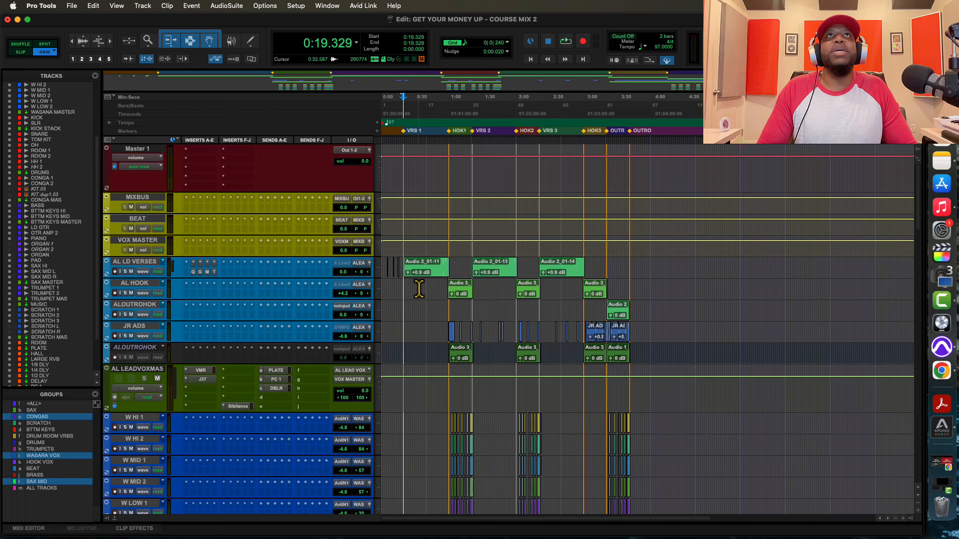
pyautogui.press('space')
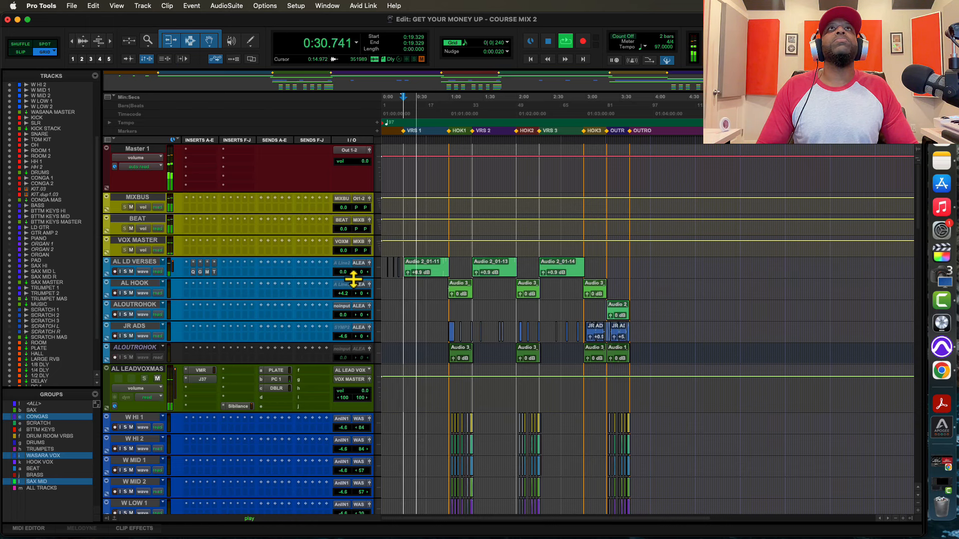
pyautogui.press('space')
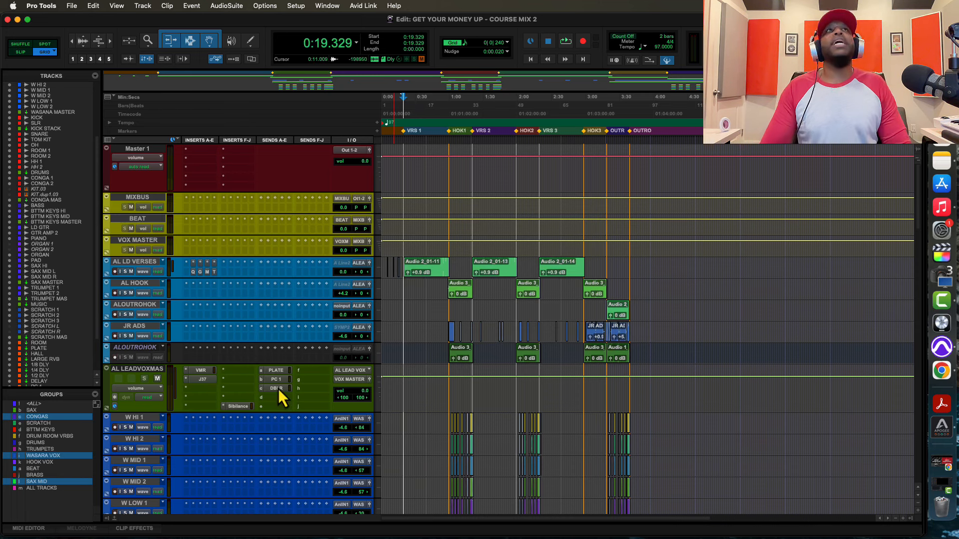
# Insert Plugin Alliance's stereo THE OVEN in the third insert slot of AL LEADVOXMAS and move its window below the AL LD VERSES track
pyautogui.click(187, 389)
pyautogui.moveTo(281, 388)
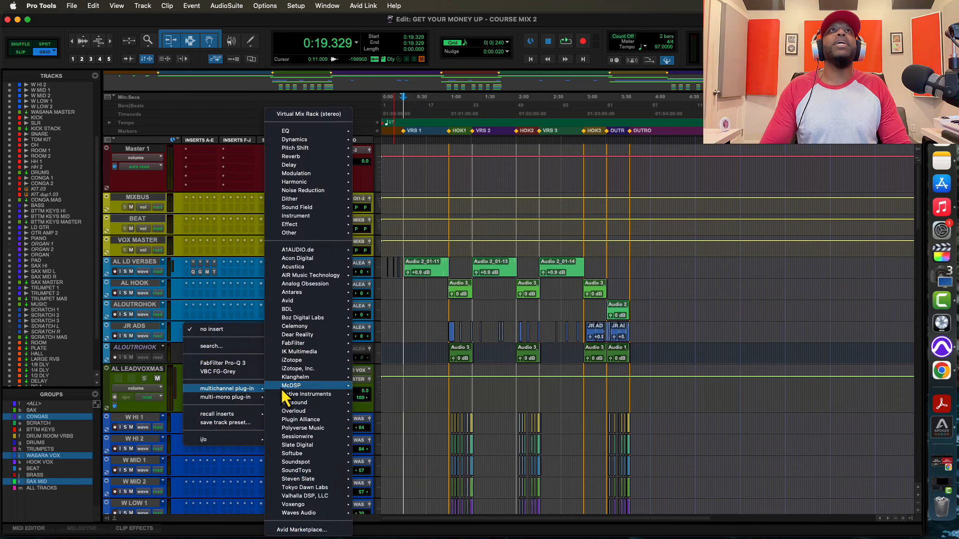
pyautogui.moveTo(331, 308)
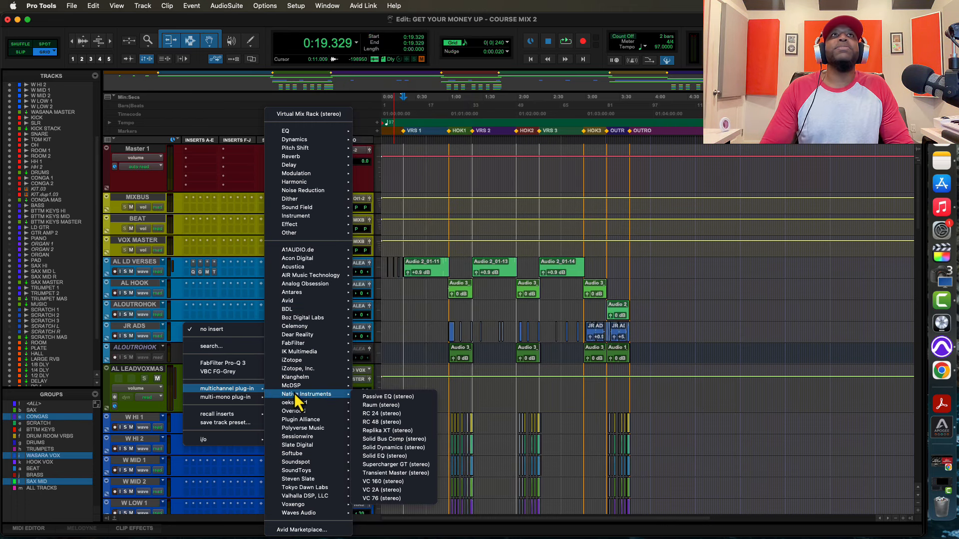
pyautogui.moveTo(296, 421)
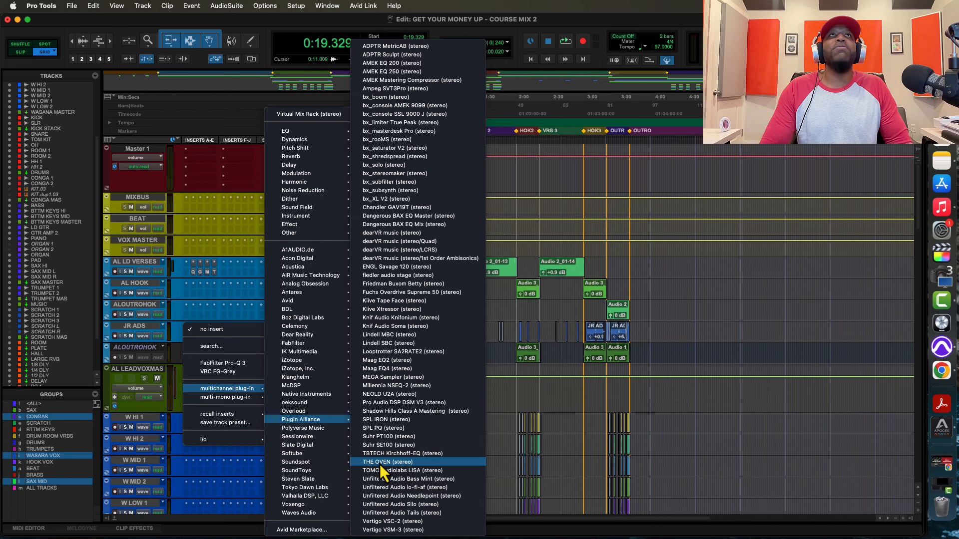
pyautogui.press('Escape')
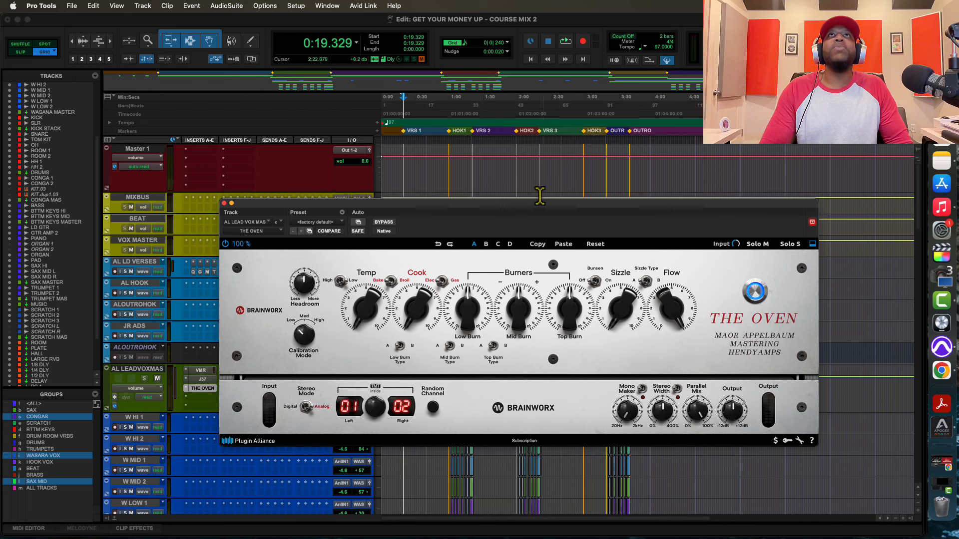
pyautogui.moveTo(536, 213); pyautogui.dragTo(544, 203)
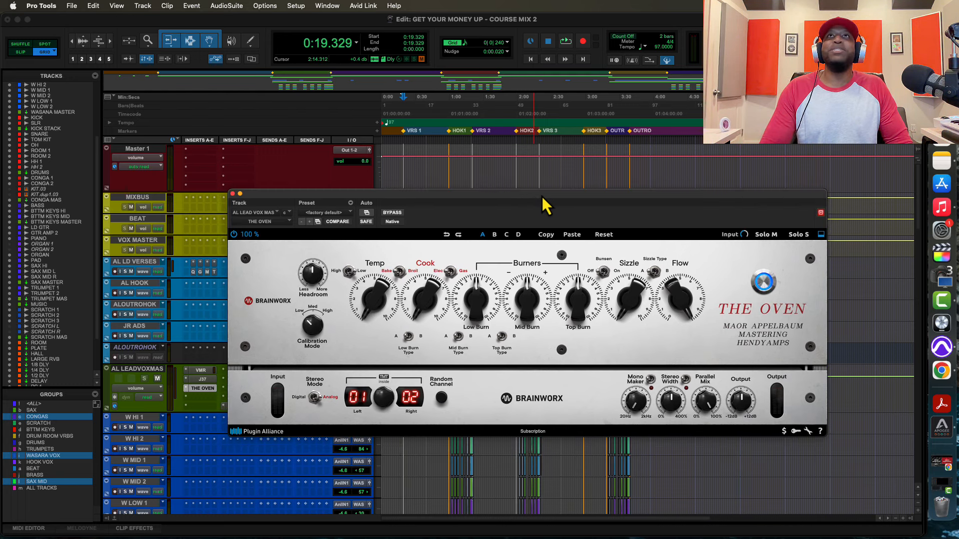
pyautogui.moveTo(541, 196); pyautogui.dragTo(553, 292)
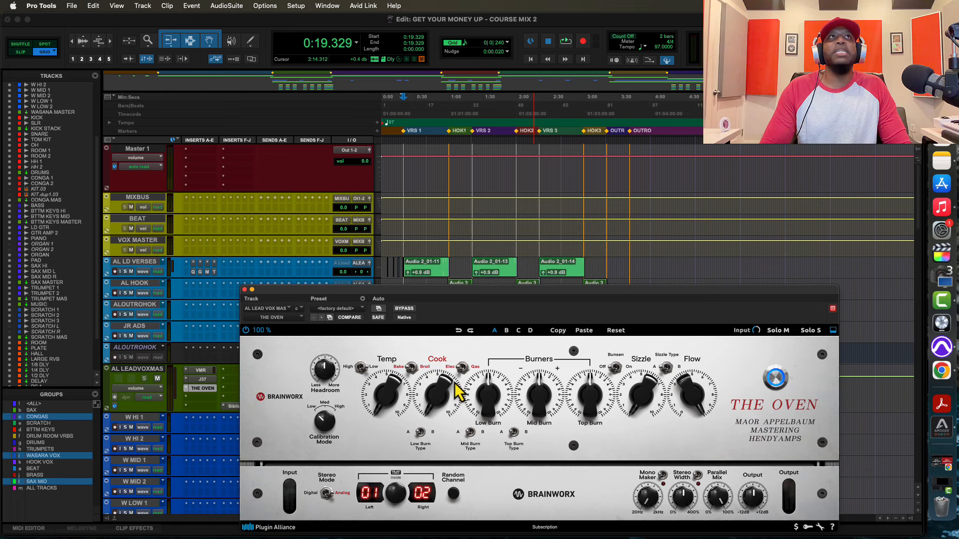
# Increase The Oven's Temp setting while playing the verse, and stop playback
pyautogui.press('space')
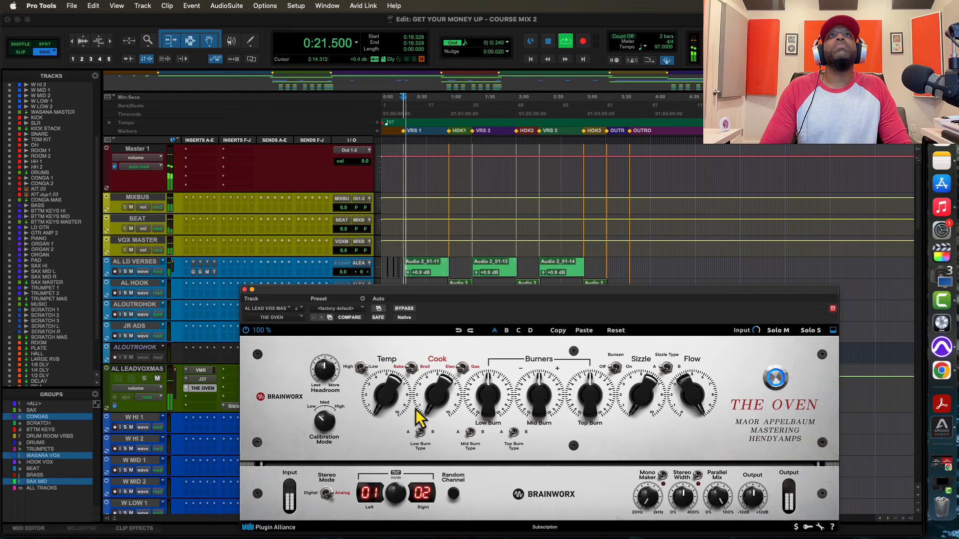
pyautogui.moveTo(387, 406); pyautogui.dragTo(373, 381)
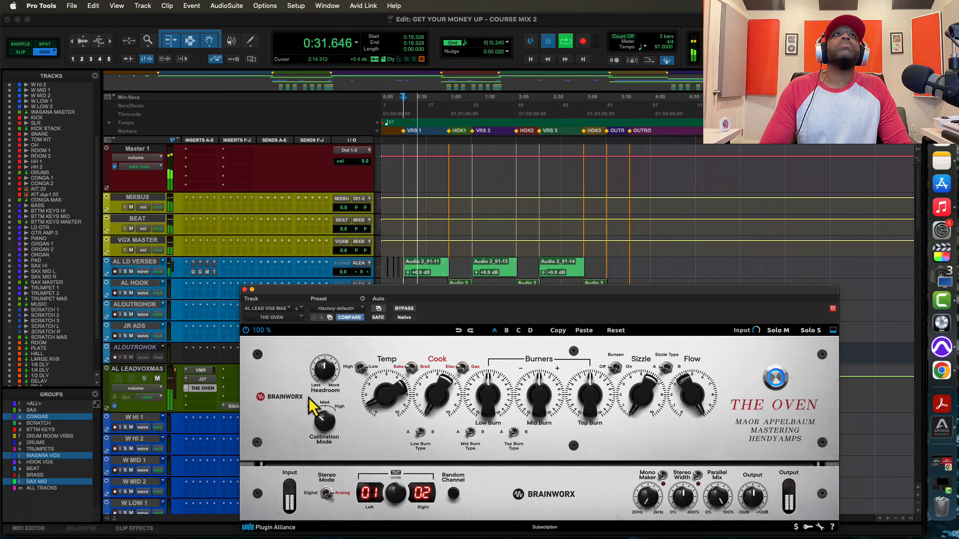
pyautogui.press('space')
# Open the Virtual Mix Rack on AL LEADVOXMAS and raise the Revival module's Thickness to about 35 during playback
pyautogui.click(200, 370)
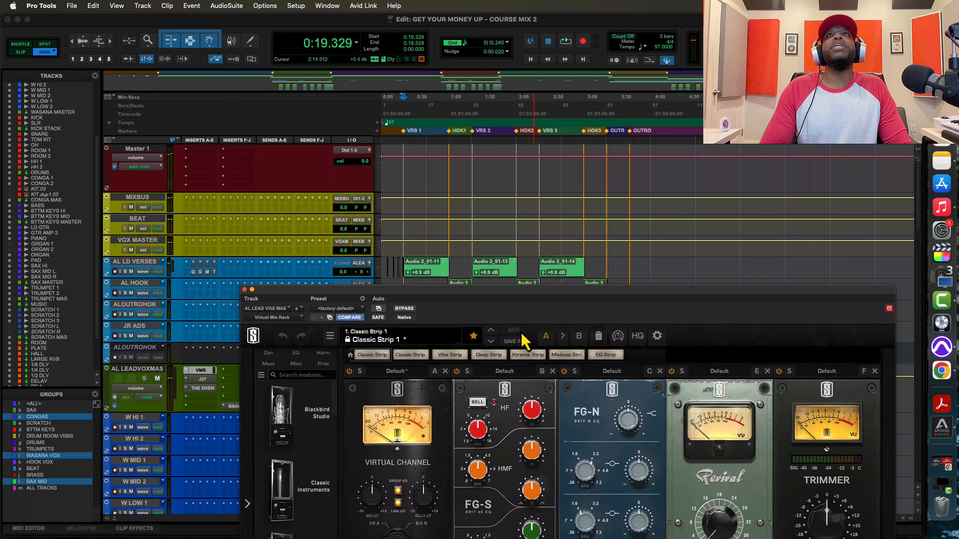
pyautogui.moveTo(555, 292); pyautogui.dragTo(487, 76)
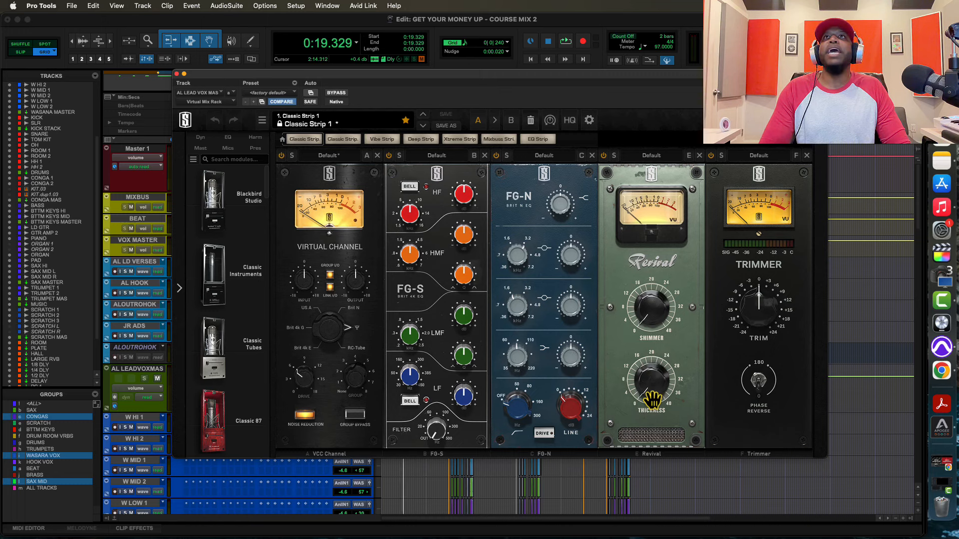
pyautogui.press('space')
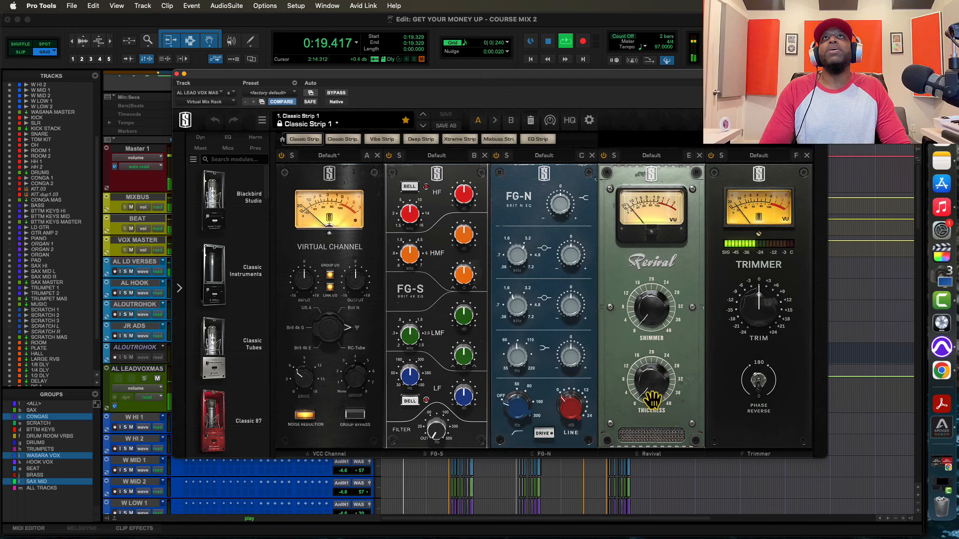
pyautogui.moveTo(651, 400); pyautogui.dragTo(644, 307)
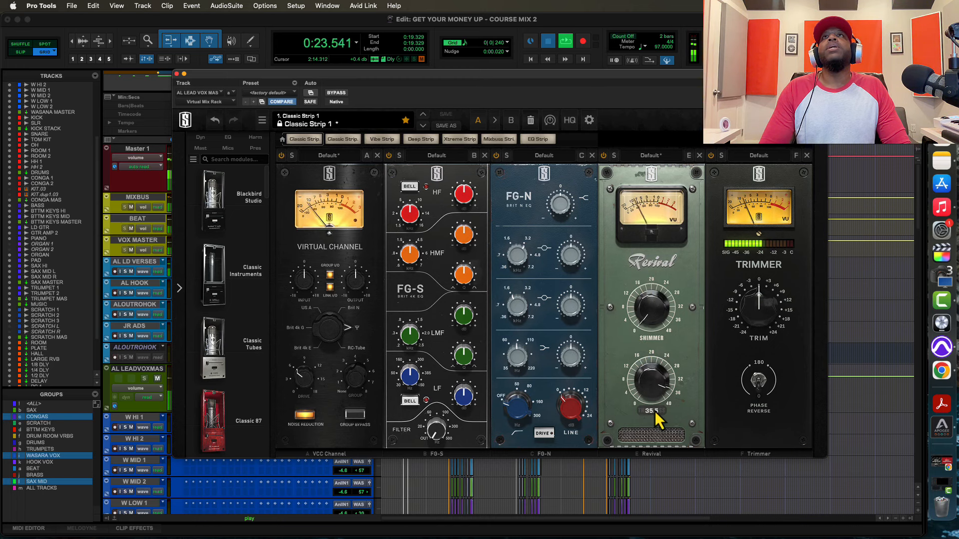
pyautogui.press('space')
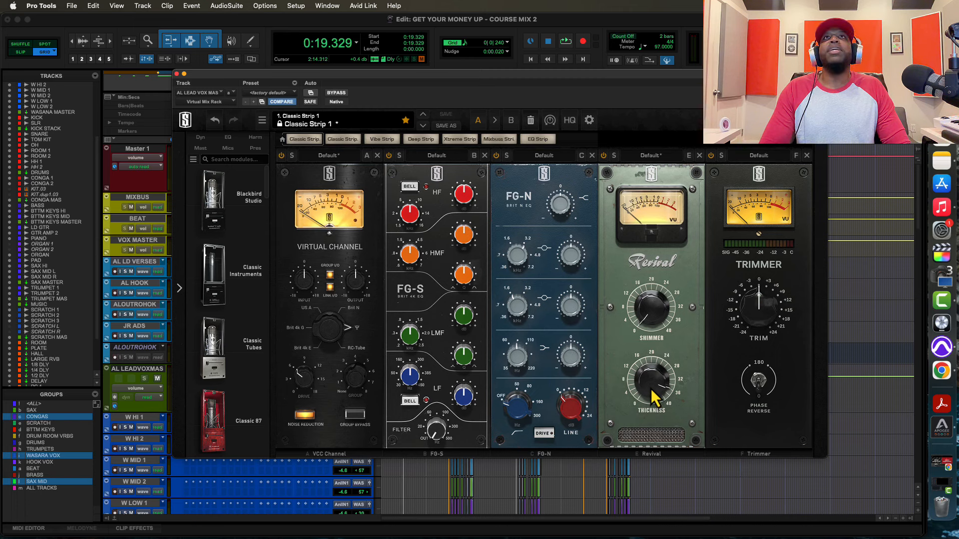
# Lower the Revival module's Thickness to about 4.27 by ear during verse playback, and close the Virtual Mix Rack
pyautogui.press('space')
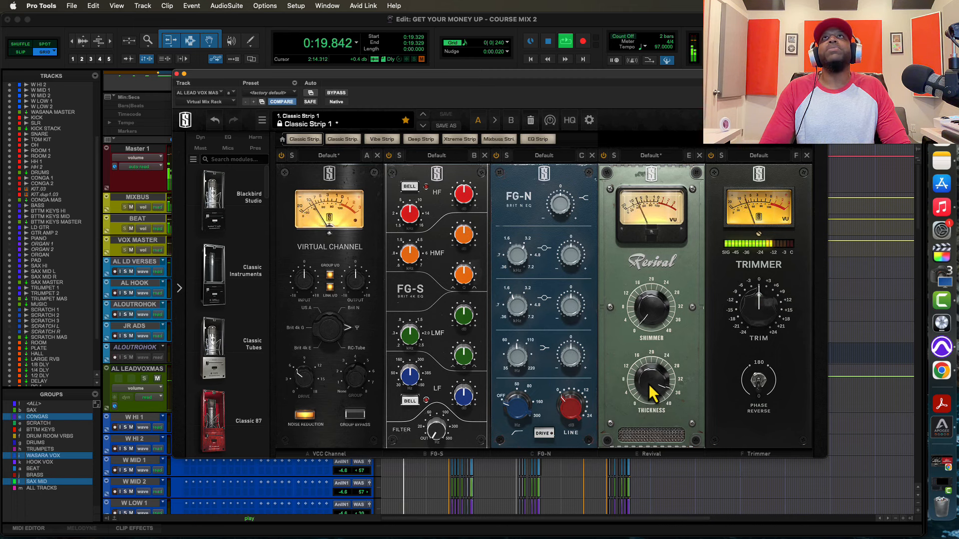
pyautogui.moveTo(652, 394); pyautogui.dragTo(639, 508)
pyautogui.press('space')
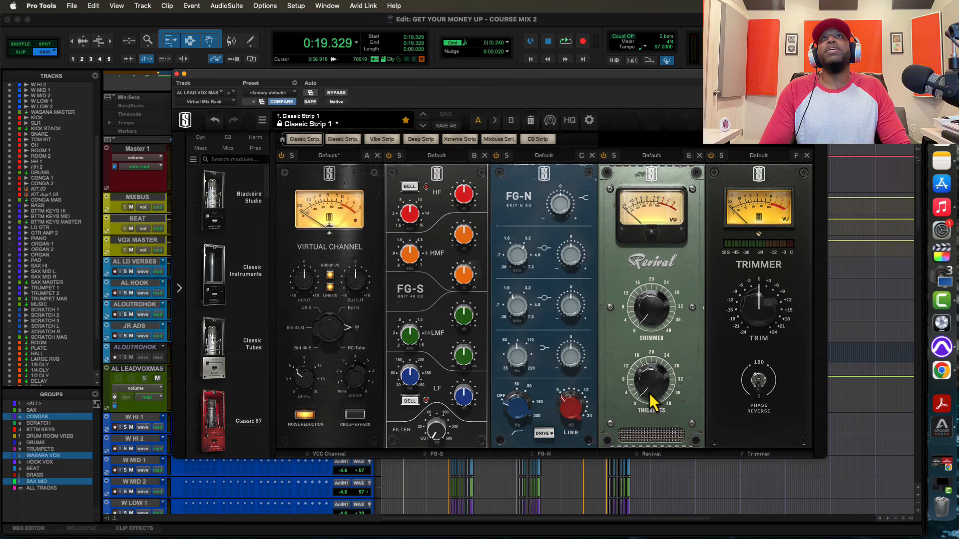
pyautogui.press('space')
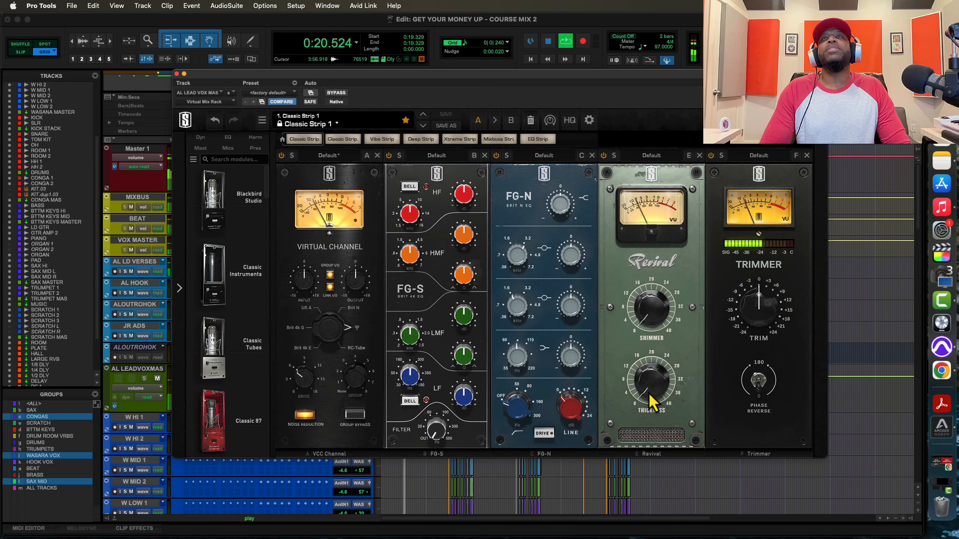
pyautogui.moveTo(651, 400); pyautogui.dragTo(648, 379)
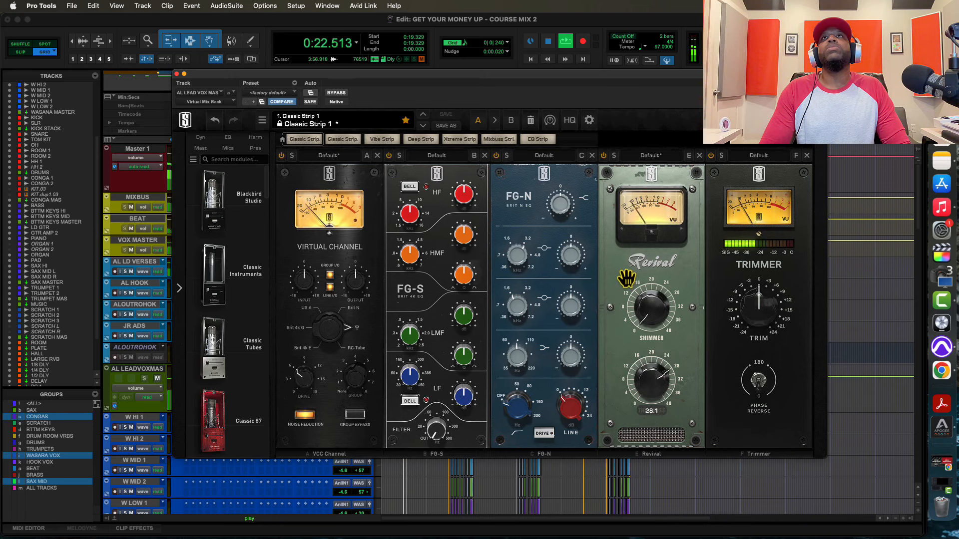
pyautogui.moveTo(626, 278); pyautogui.dragTo(606, 334)
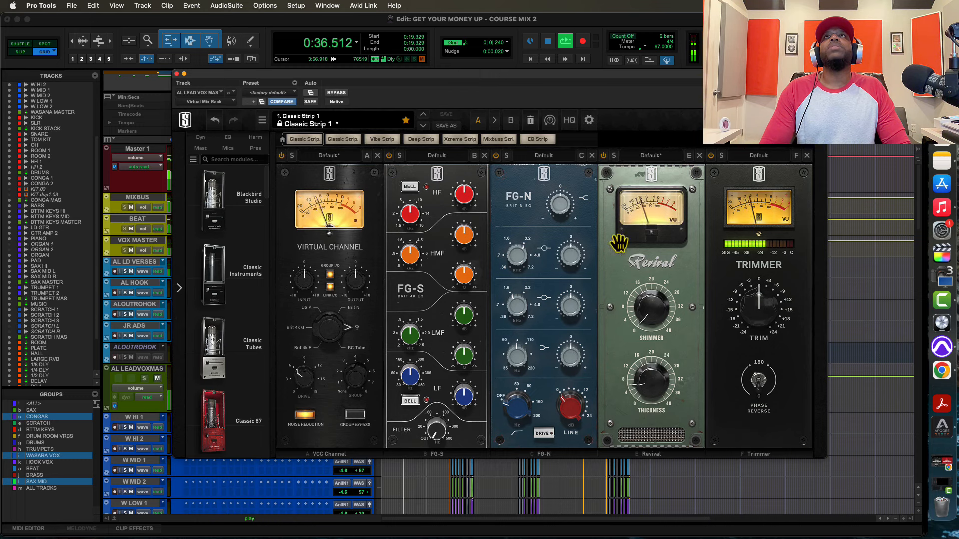
pyautogui.moveTo(649, 396); pyautogui.dragTo(655, 399)
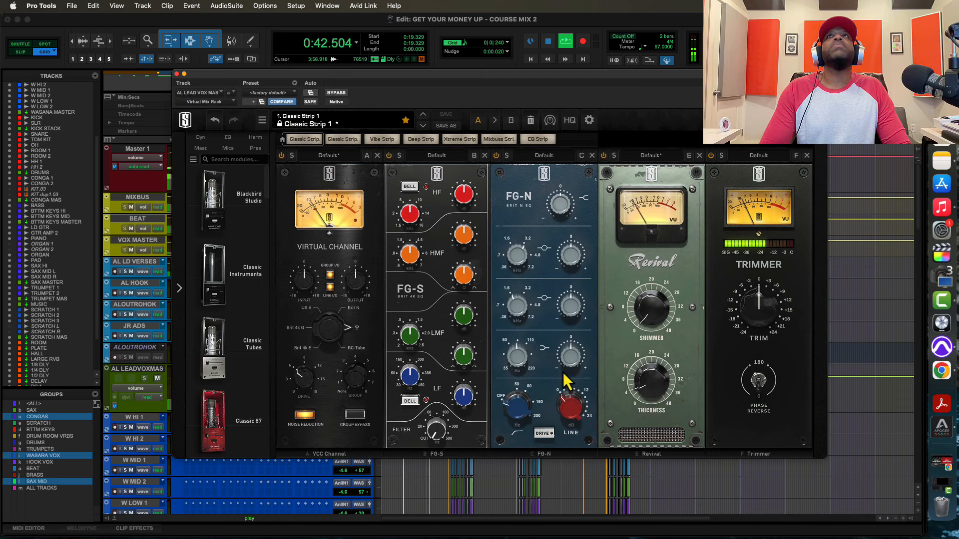
pyautogui.press('space')
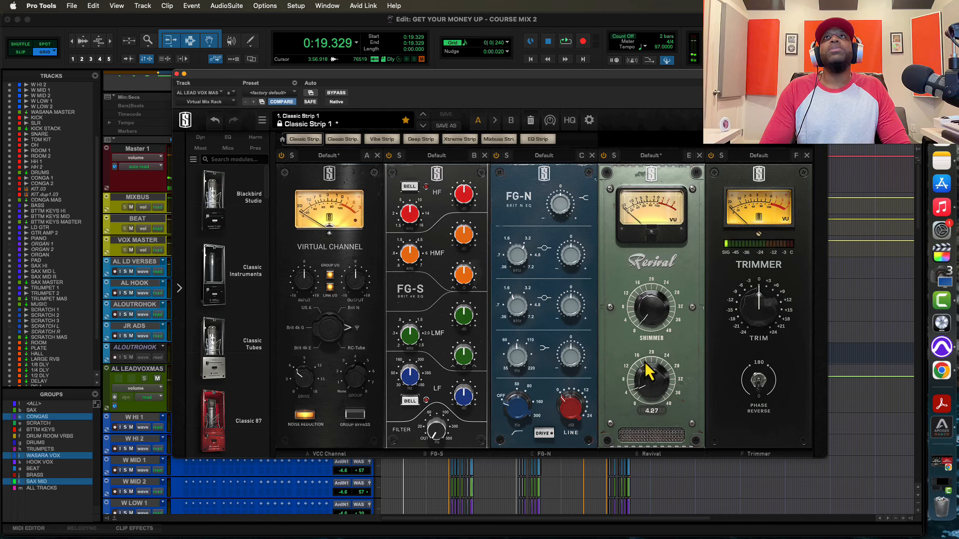
pyautogui.click(177, 74)
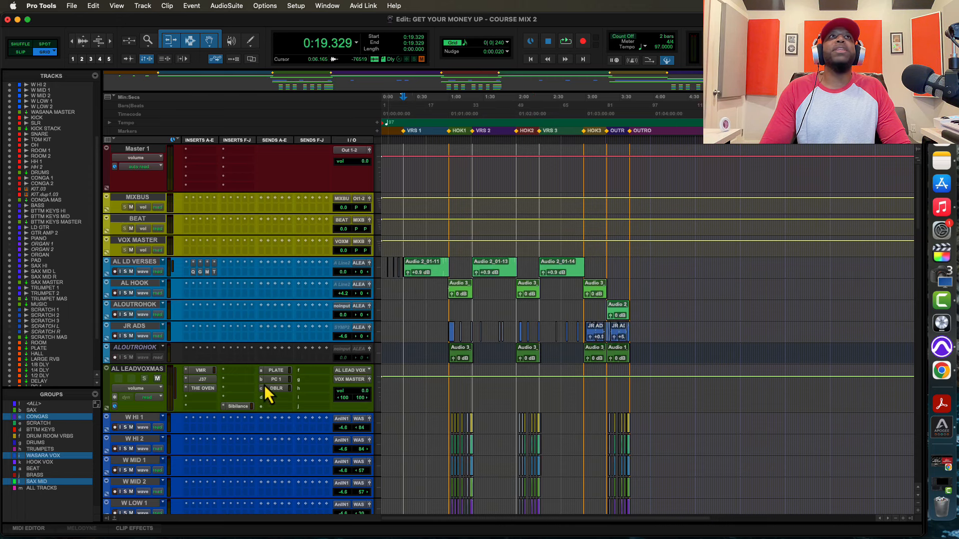
# Open The Oven on AL LEADVOXMAS and adjust its Mid Burn, Top Burn, Sizzle and Cook settings by ear during playback
pyautogui.click(208, 390)
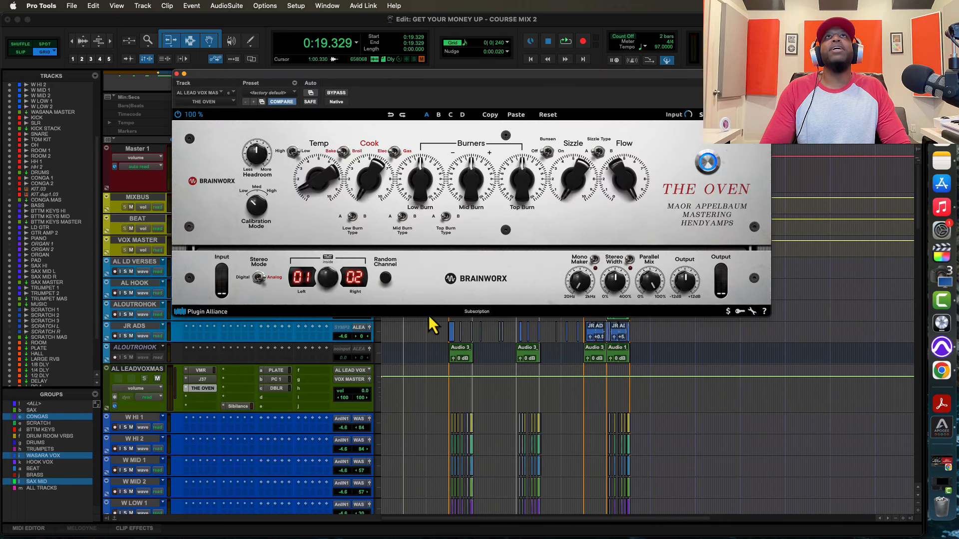
pyautogui.press('space')
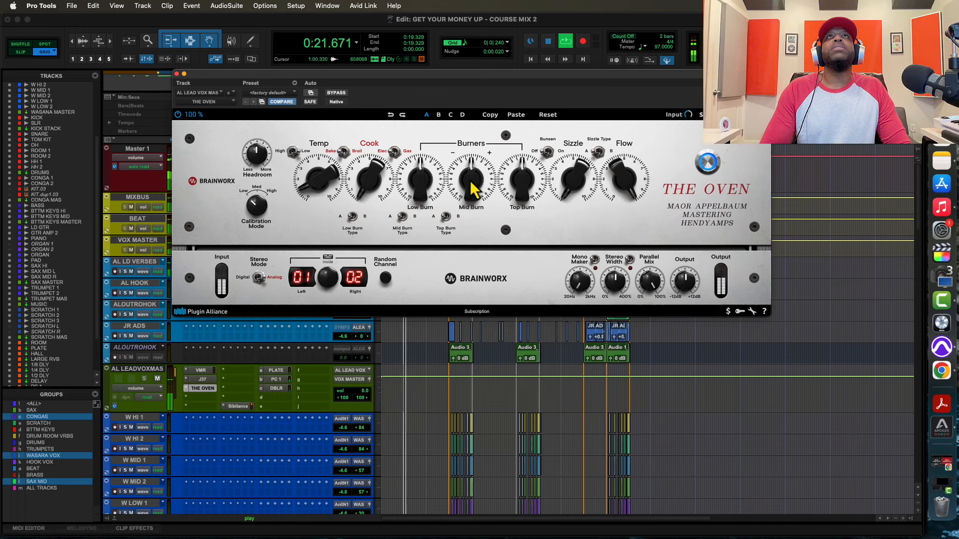
pyautogui.moveTo(472, 189)
pyautogui.mouseDown()
pyautogui.moveTo(524, 203)
pyautogui.moveTo(526, 180)
pyautogui.moveTo(526, 194)
pyautogui.moveTo(578, 199)
pyautogui.moveTo(562, 169)
pyautogui.moveTo(551, 92)
pyautogui.moveTo(540, 154)
pyautogui.mouseUp()
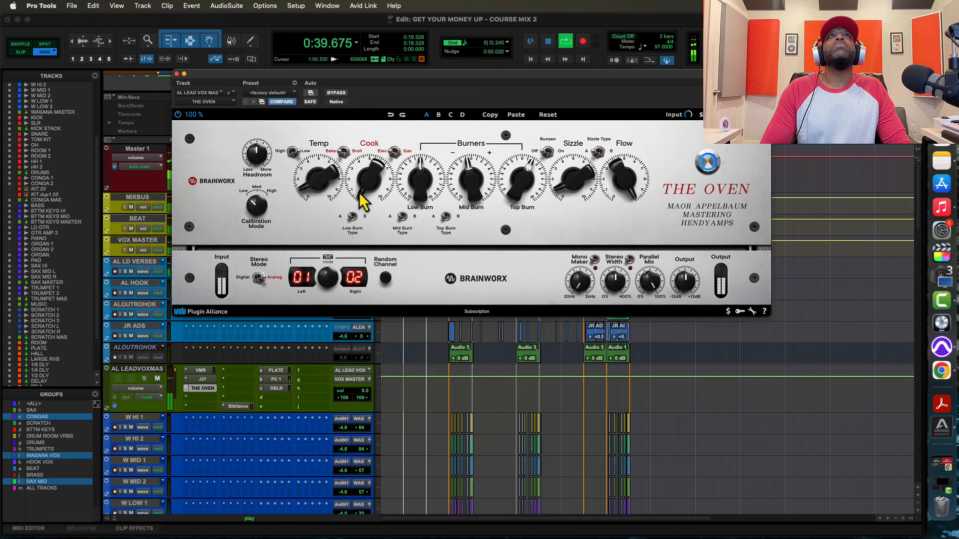
pyautogui.moveTo(359, 202)
pyautogui.mouseDown()
pyautogui.moveTo(356, 121)
pyautogui.moveTo(344, 149)
pyautogui.moveTo(357, 182)
pyautogui.mouseUp()
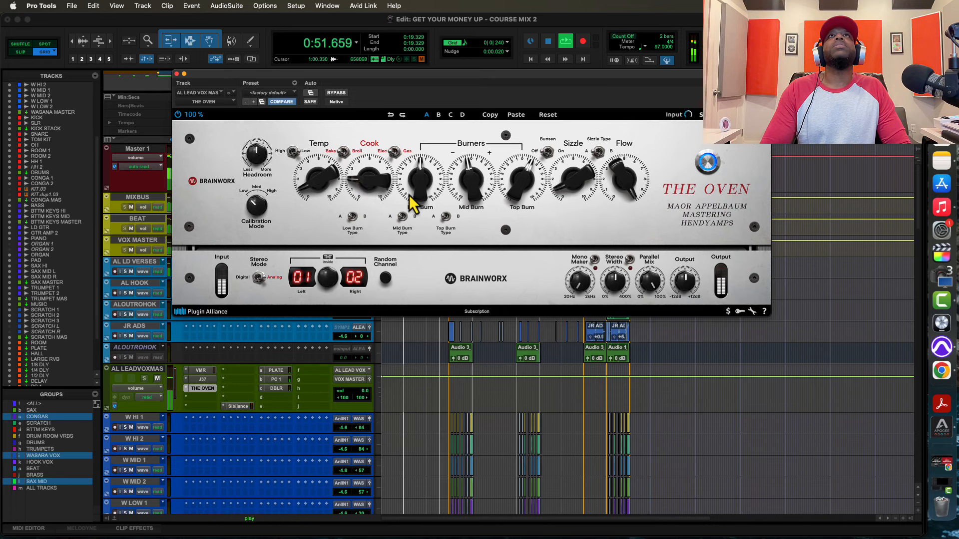
pyautogui.moveTo(321, 192); pyautogui.dragTo(322, 191)
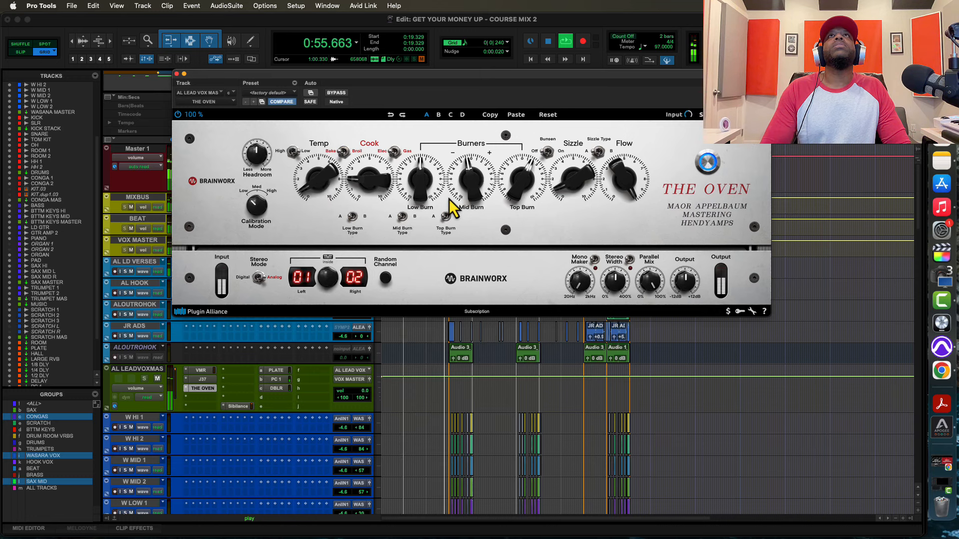
pyautogui.press('space')
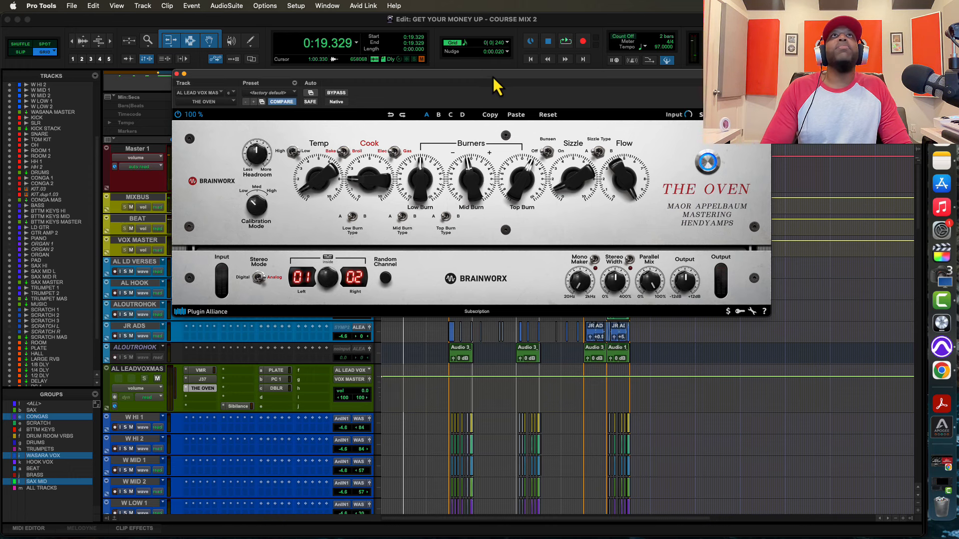
# Move The Oven's window off the timeline ruler and compare the verse with the plugin bypassed and active, leaving it active
pyautogui.moveTo(493, 77)
pyautogui.mouseDown()
pyautogui.moveTo(512, 178)
pyautogui.moveTo(535, 118)
pyautogui.mouseUp()
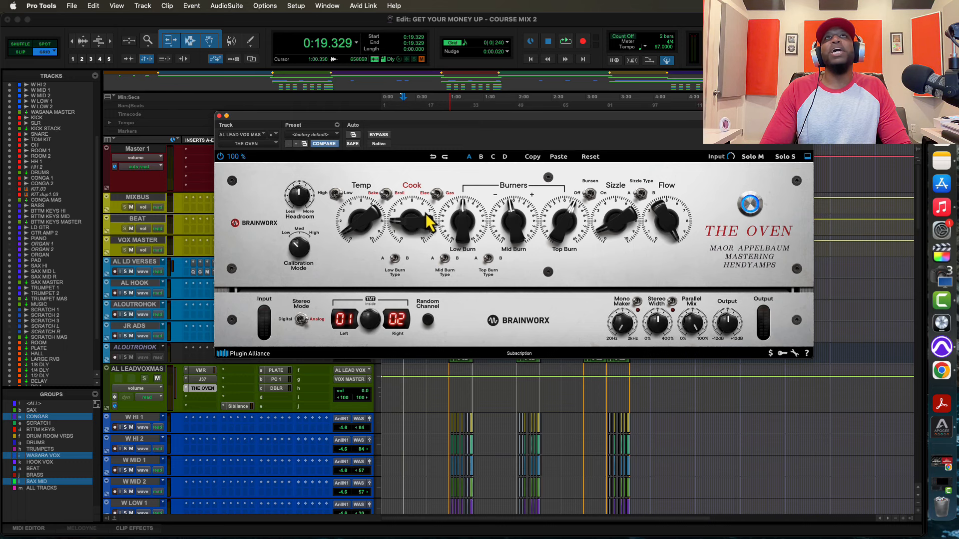
pyautogui.press('space')
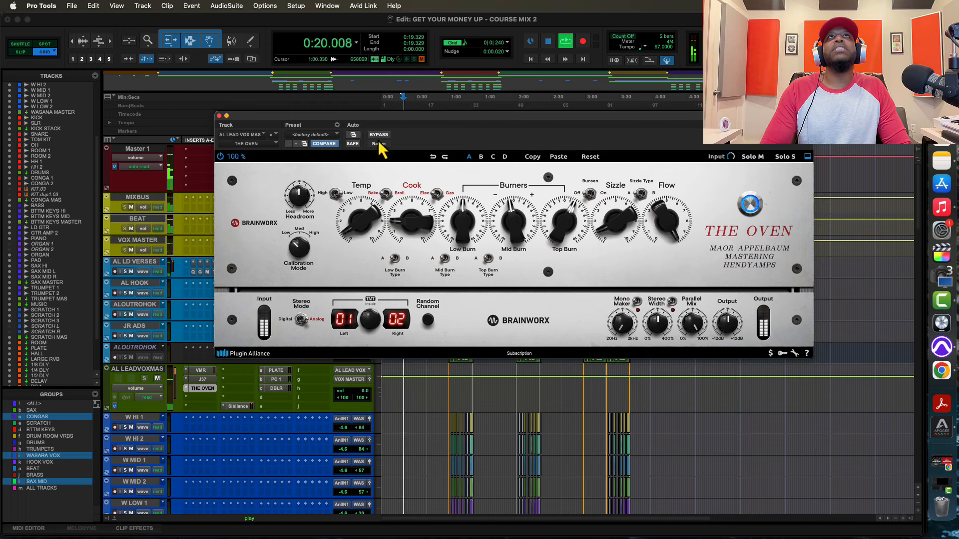
pyautogui.click(379, 138)
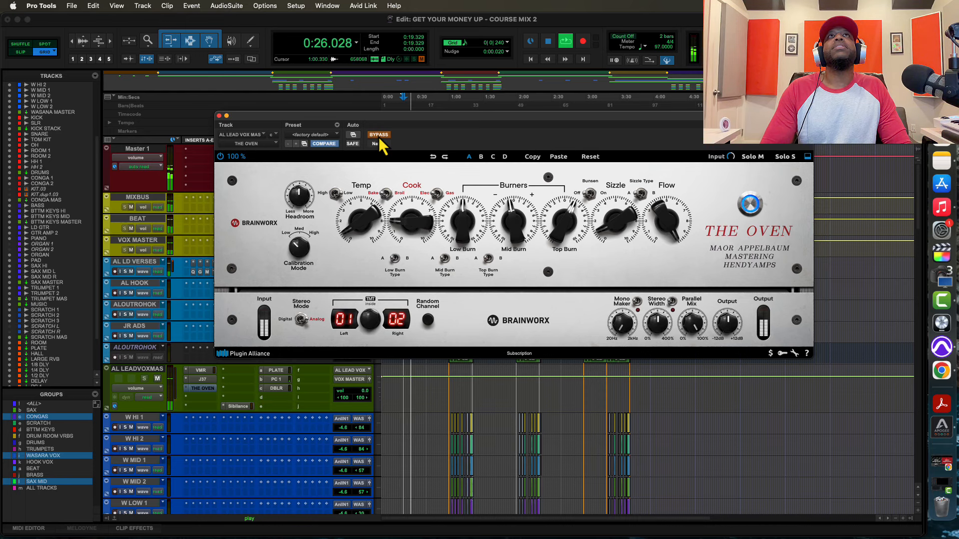
pyautogui.click(379, 138)
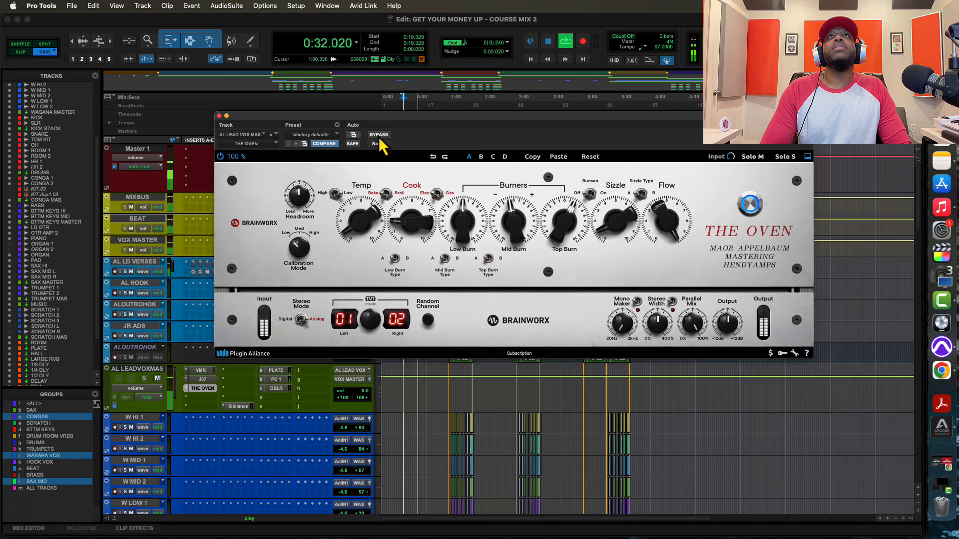
pyautogui.click(379, 138)
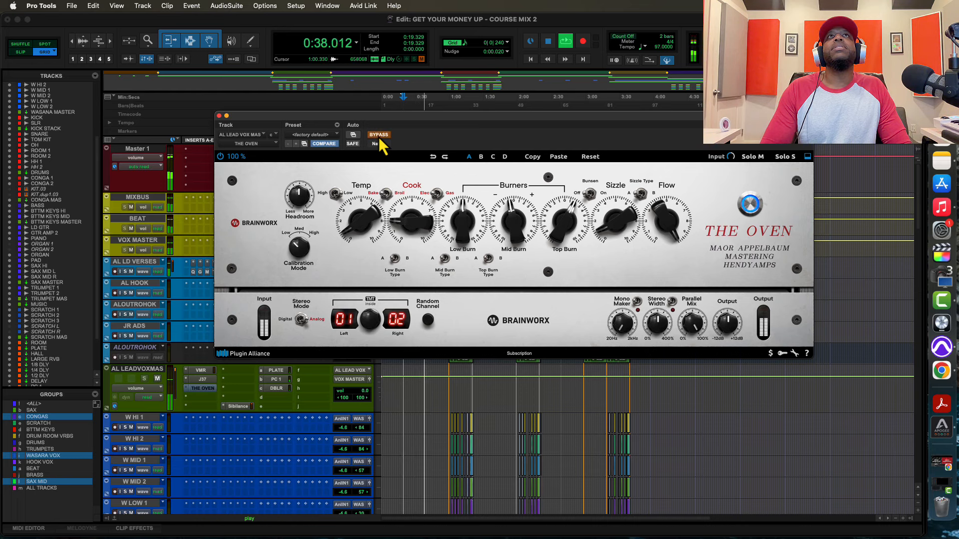
pyautogui.click(379, 138)
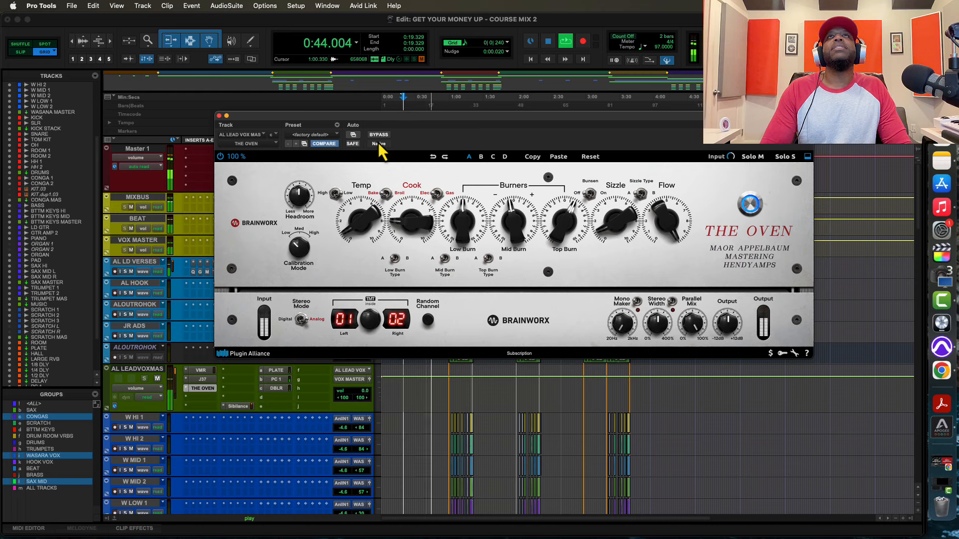
pyautogui.press('space')
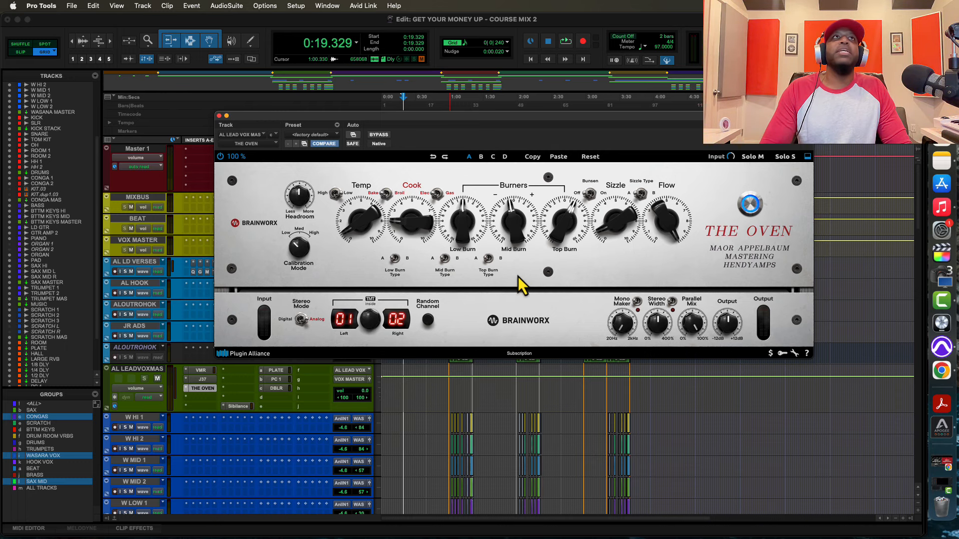
# Move The Oven's window clear of the markers, close it, and audition the verse with the processed lead vocal
pyautogui.moveTo(477, 129); pyautogui.dragTo(507, 166)
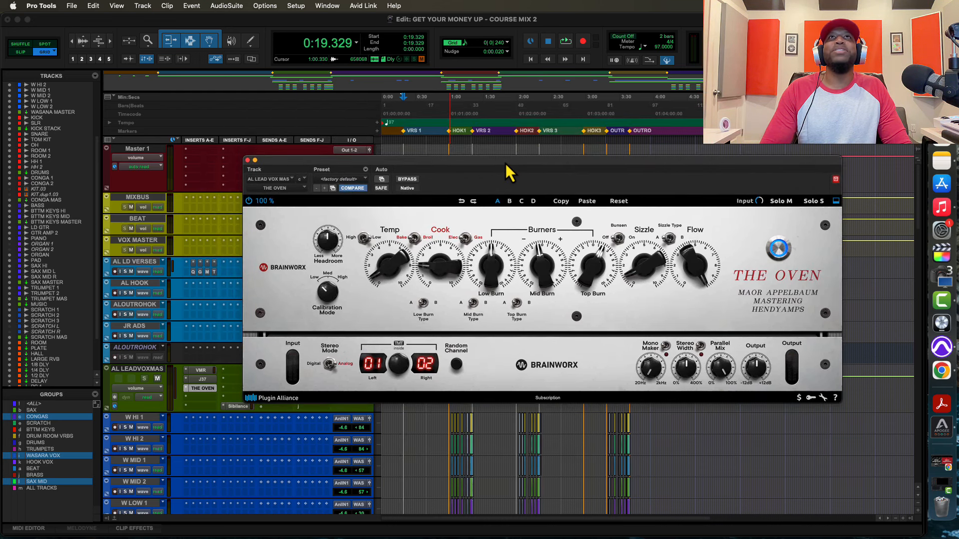
pyautogui.moveTo(505, 163); pyautogui.dragTo(505, 167)
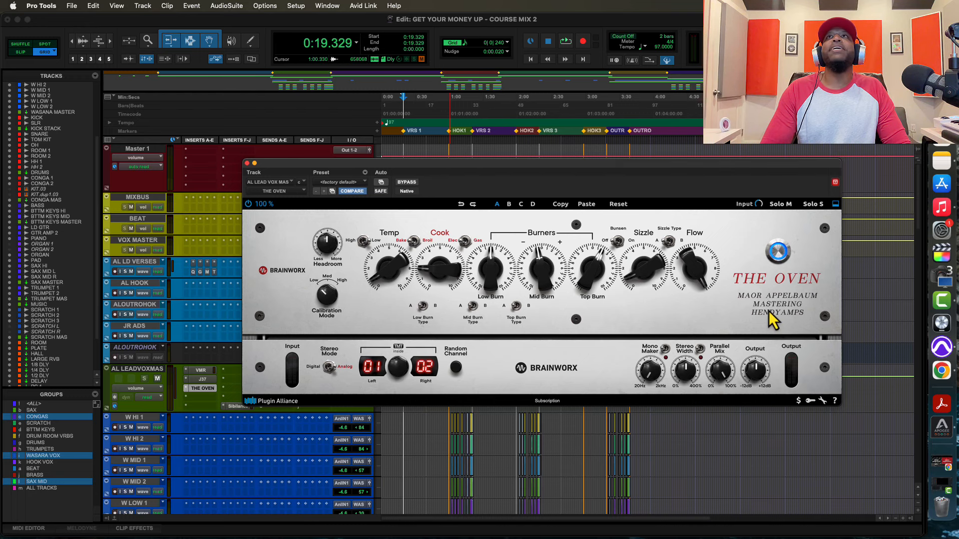
pyautogui.click(247, 164)
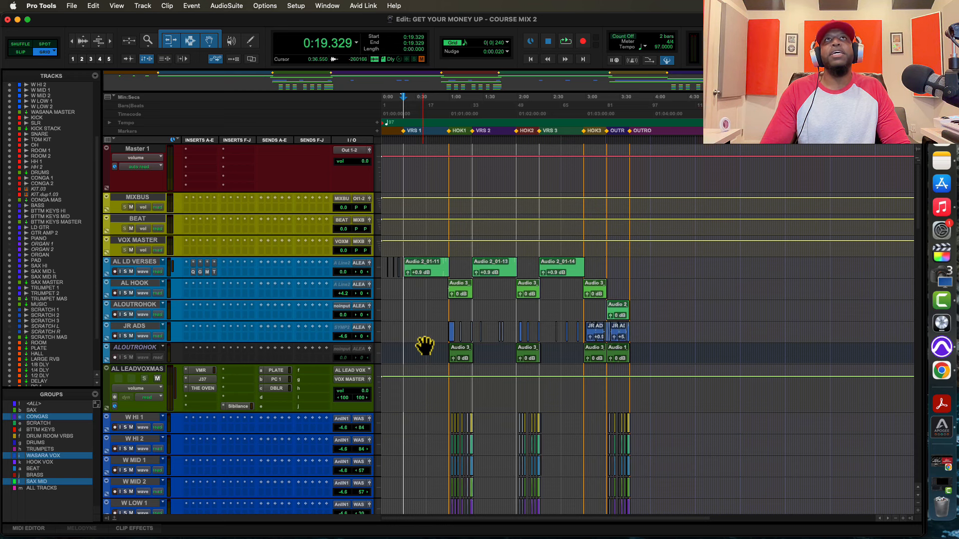
pyautogui.press('space')
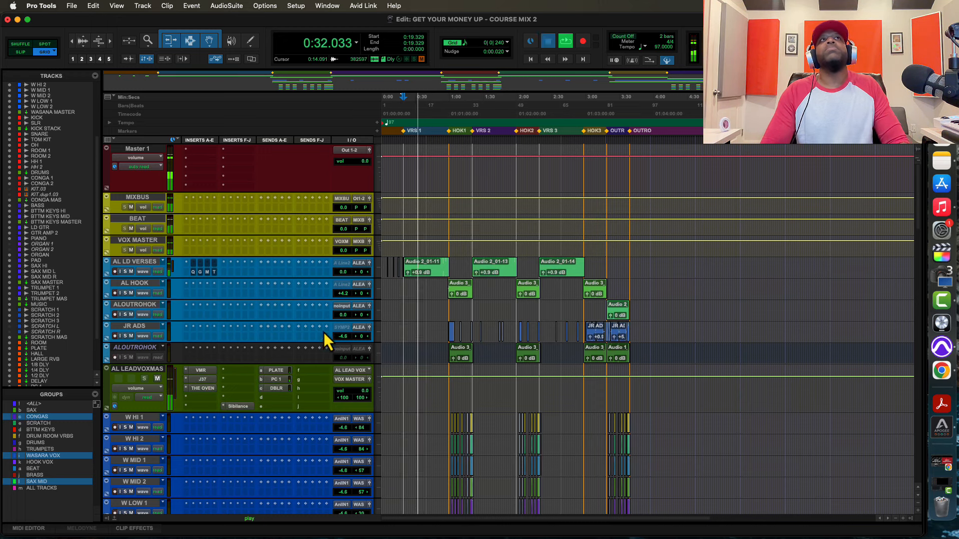
pyautogui.press('space')
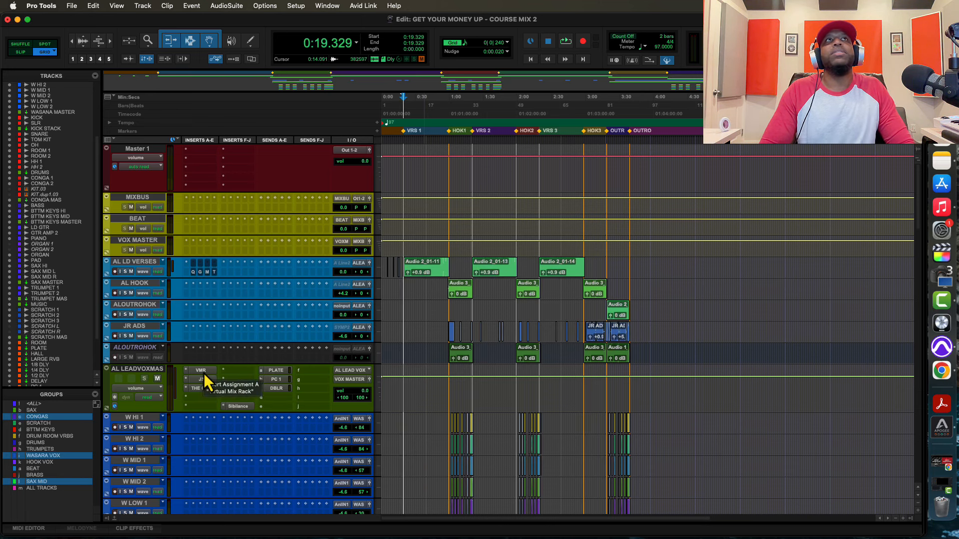
# Compare the playing verse with all AL LEADVOXMAS inserts bypassed and its sends muted, then restore both and stop playback
pyautogui.press('space')
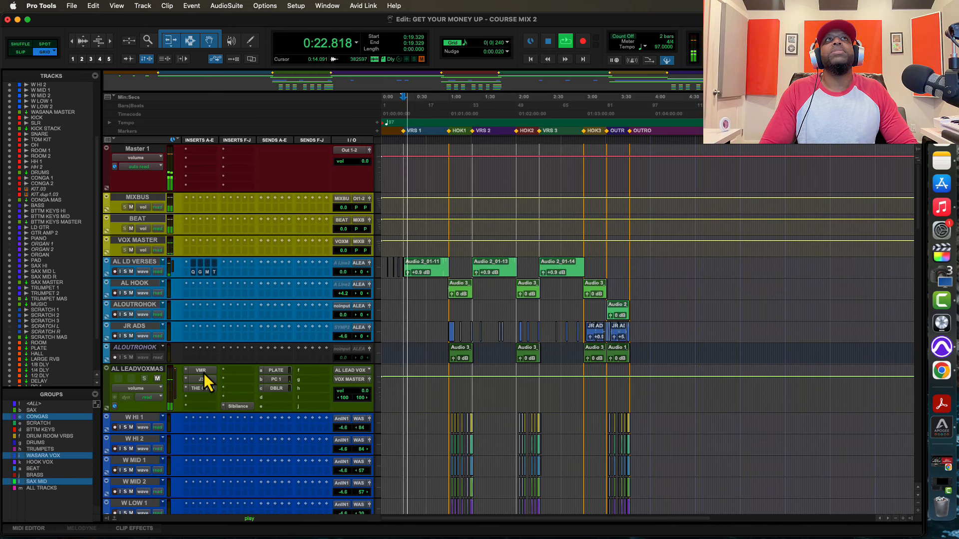
pyautogui.keyDown('shift'); pyautogui.keyDown('super'); pyautogui.click(203, 373); pyautogui.keyUp('super'); pyautogui.keyUp('shift')
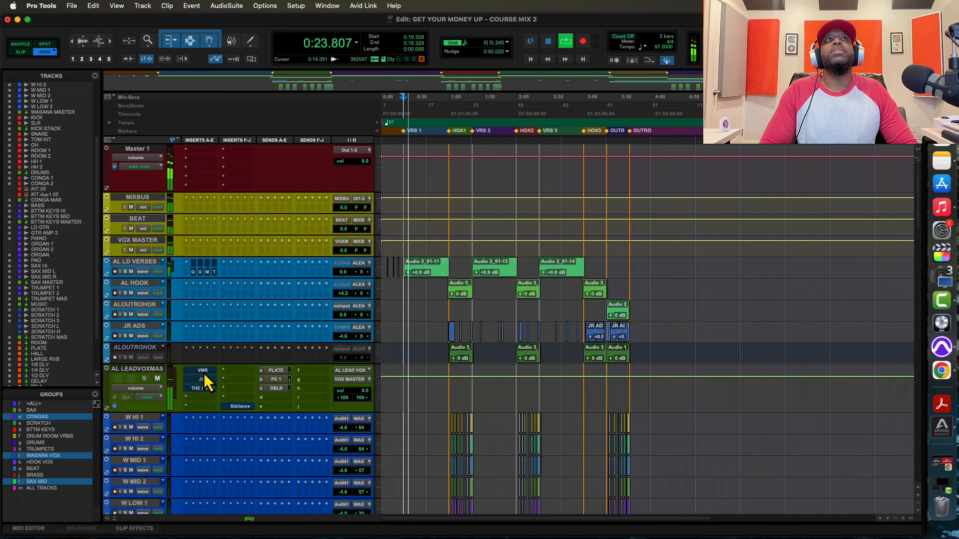
pyautogui.keyDown('shift'); pyautogui.keyDown('super'); pyautogui.click(270, 374); pyautogui.keyUp('super'); pyautogui.keyUp('shift')
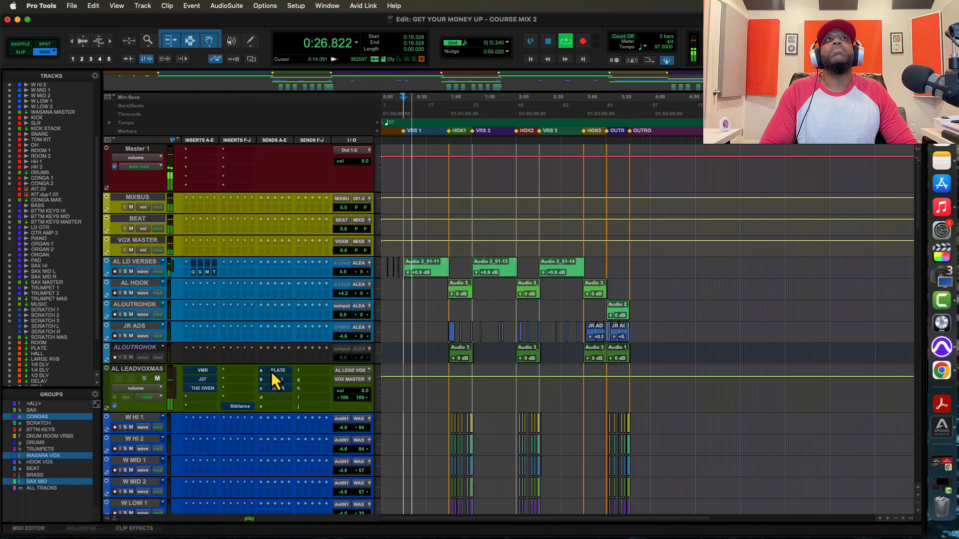
pyautogui.keyDown('shift'); pyautogui.keyDown('super'); pyautogui.click(269, 376); pyautogui.keyUp('super'); pyautogui.keyUp('shift')
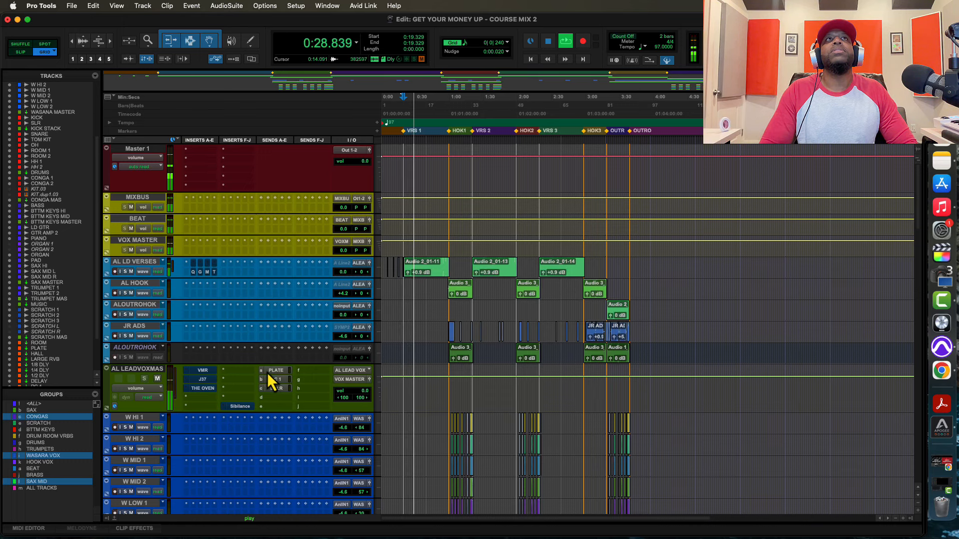
pyautogui.keyDown('shift'); pyautogui.keyDown('super'); pyautogui.click(204, 374); pyautogui.keyUp('super'); pyautogui.keyUp('shift')
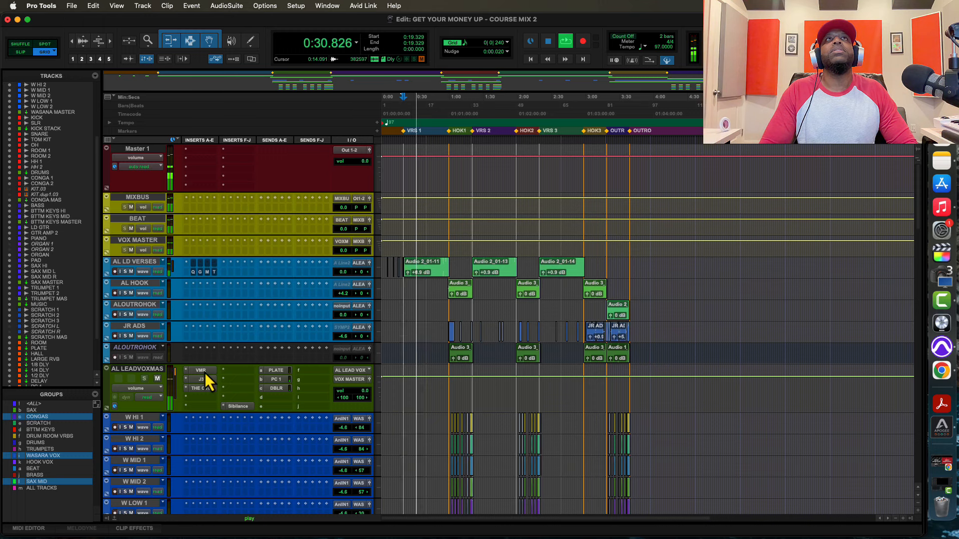
pyautogui.keyDown('shift'); pyautogui.keyDown('super'); pyautogui.click(205, 374); pyautogui.keyUp('super'); pyautogui.keyUp('shift')
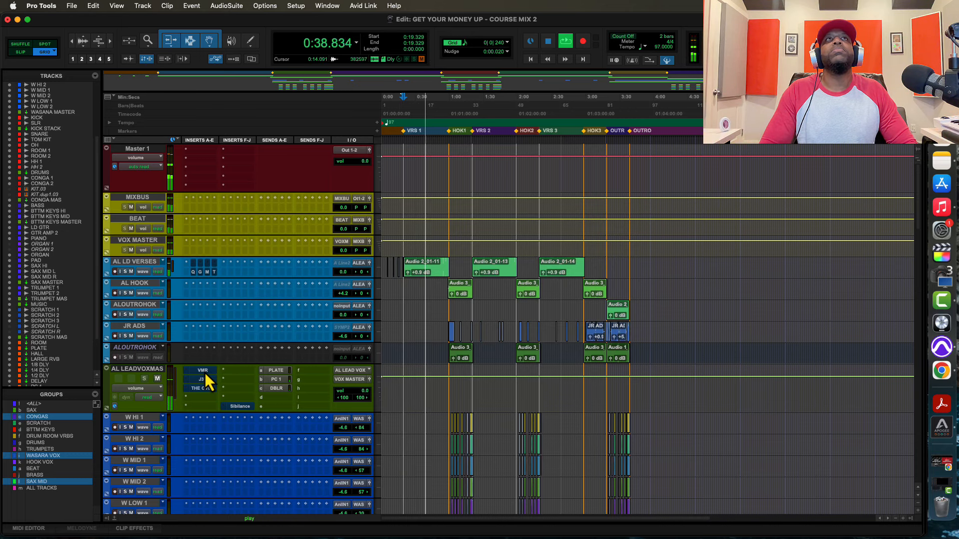
pyautogui.keyDown('shift'); pyautogui.keyDown('super'); pyautogui.click(206, 381); pyautogui.keyUp('super'); pyautogui.keyUp('shift')
pyautogui.press('space')
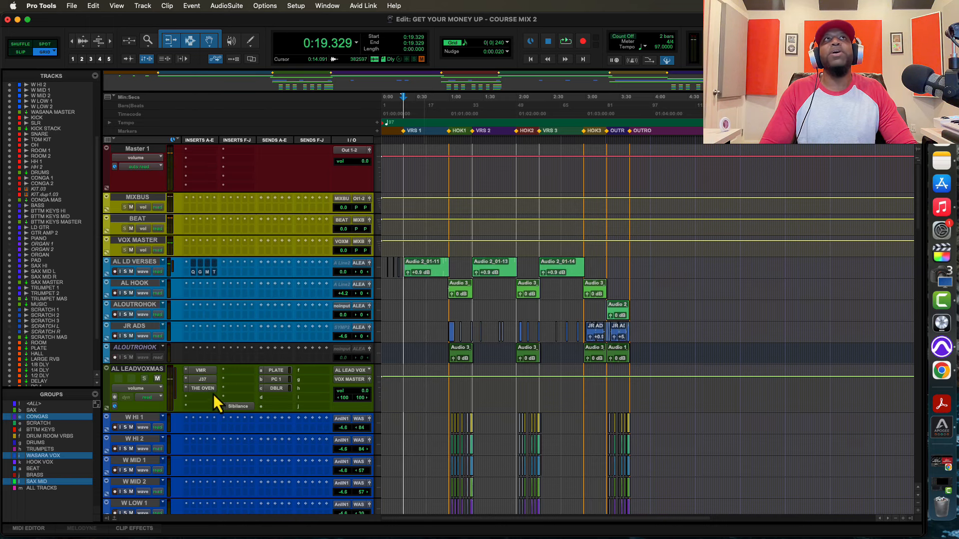